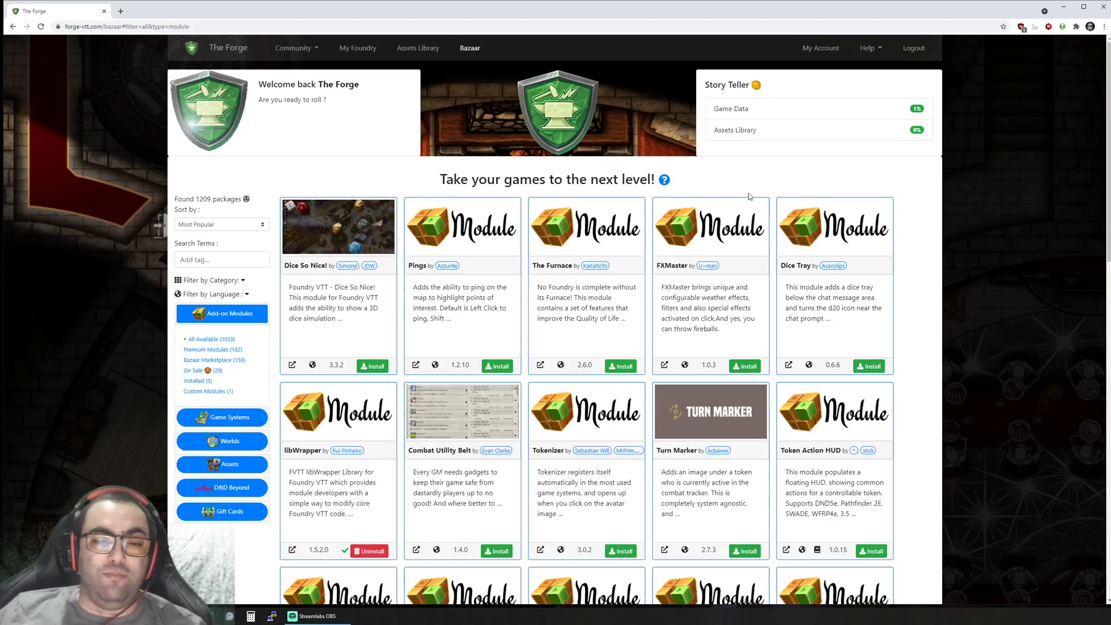
# Step: Browse the Bazaar's paid marketplace modules, game systems and world packages
pyautogui.scroll(-12, 649, 346)
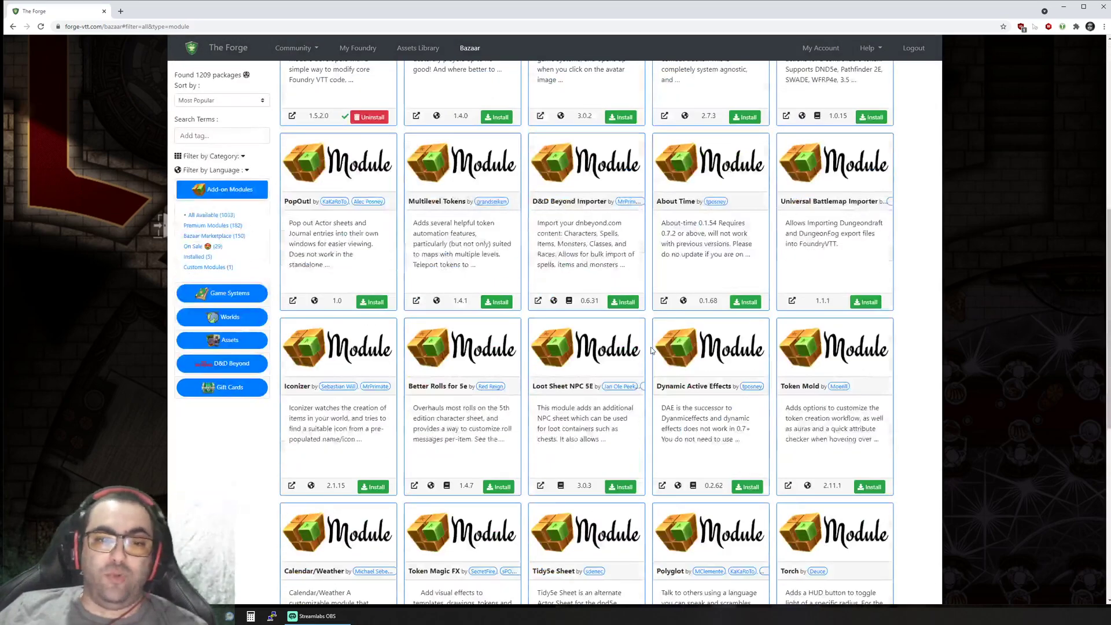
pyautogui.scroll(-8, 646, 345)
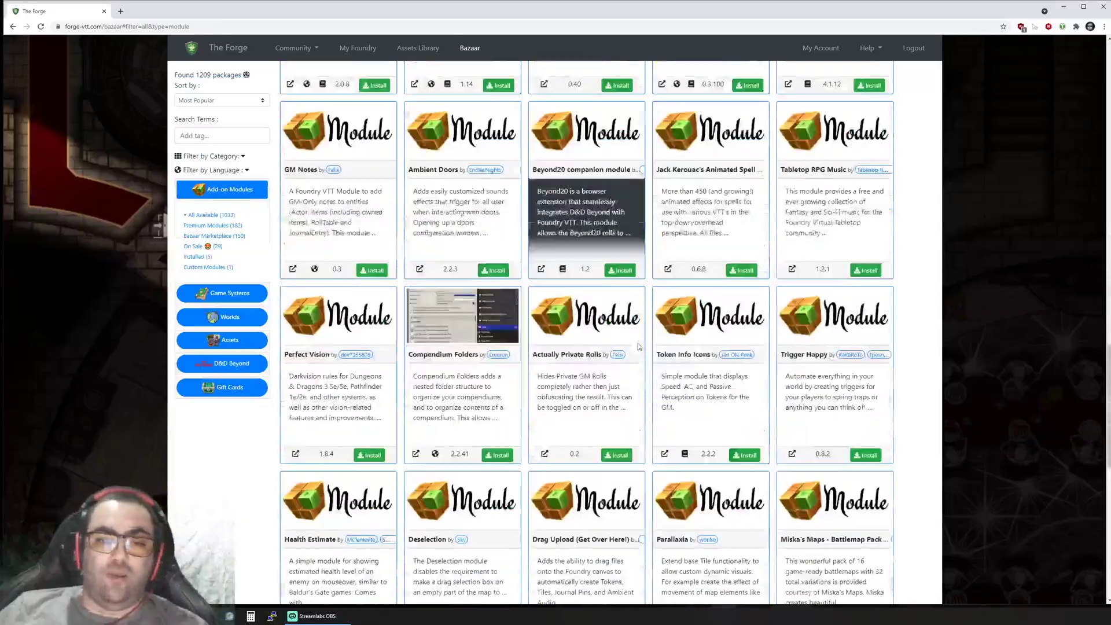
pyautogui.scroll(-10, 639, 346)
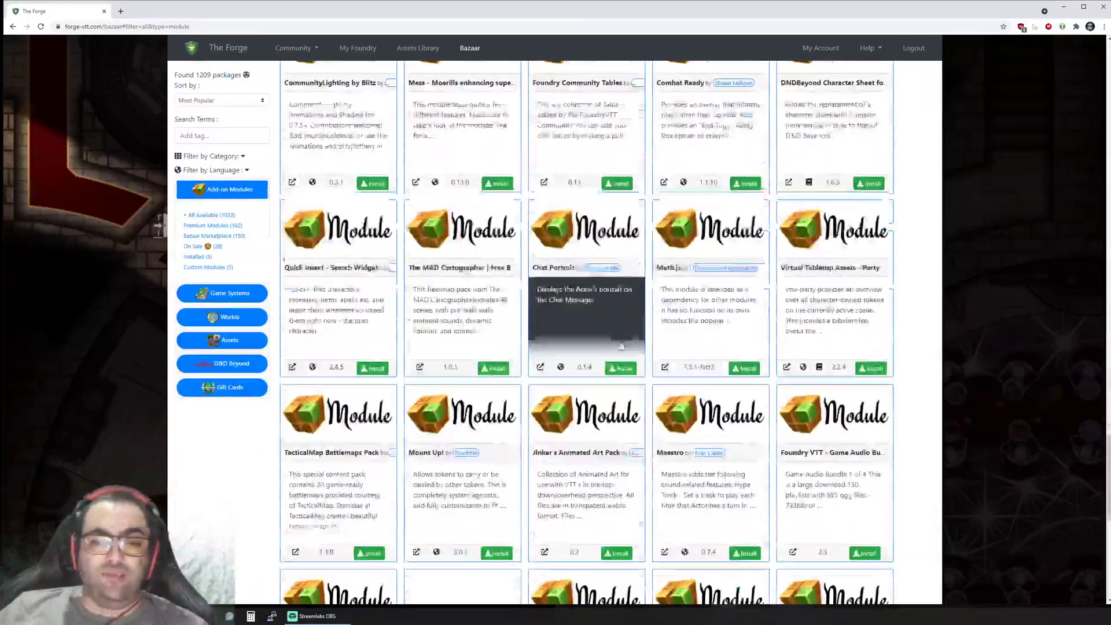
pyautogui.scroll(15, 615, 426)
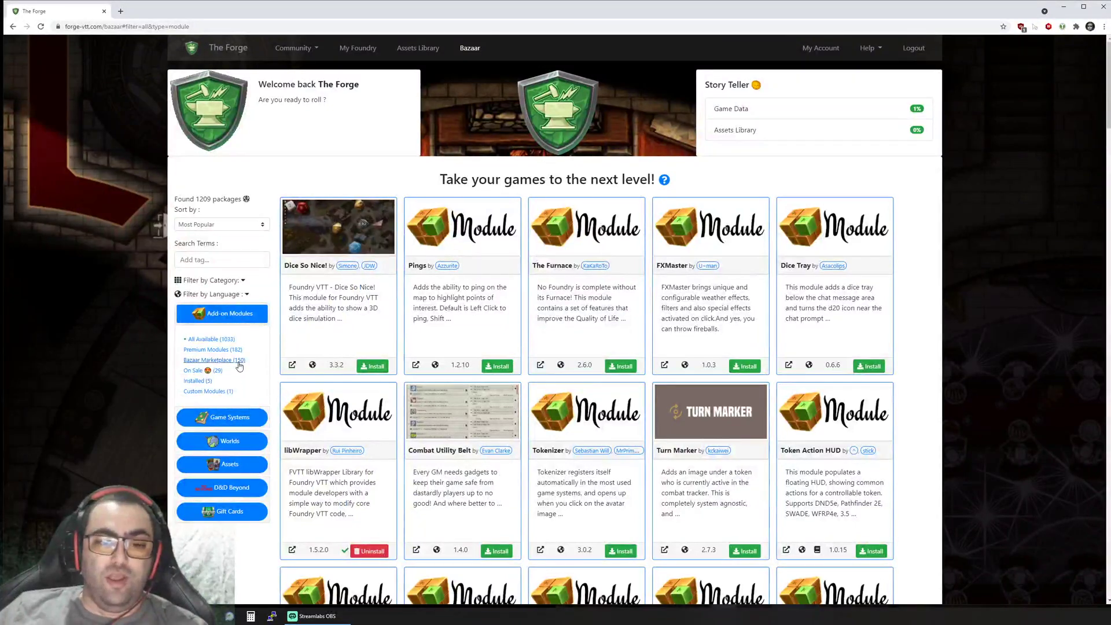
pyautogui.click(239, 366)
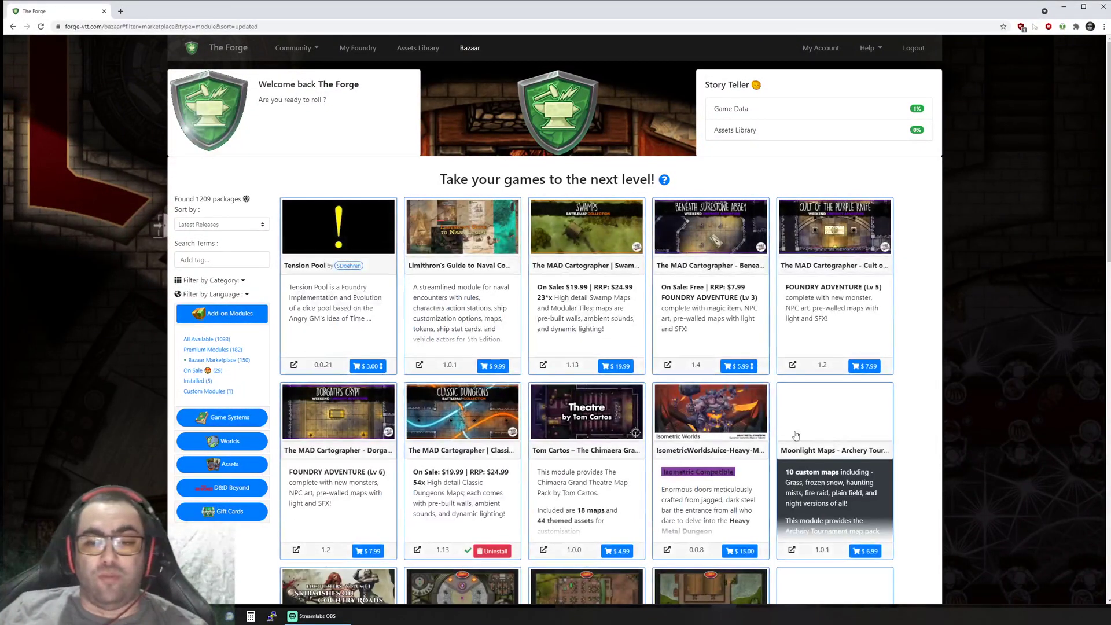
pyautogui.click(239, 417)
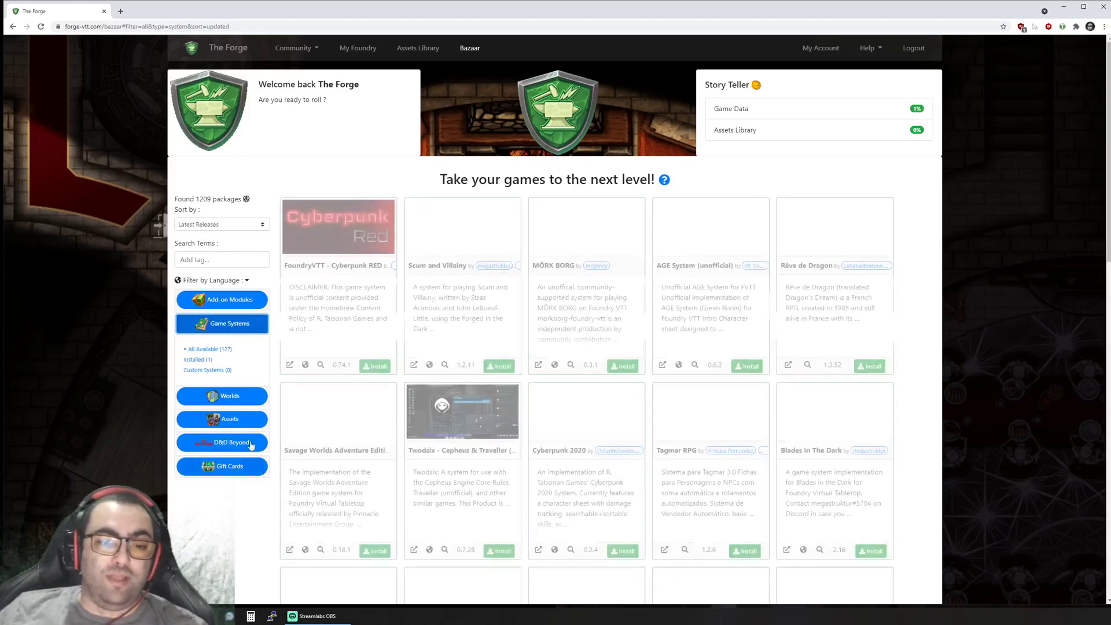
pyautogui.click(223, 399)
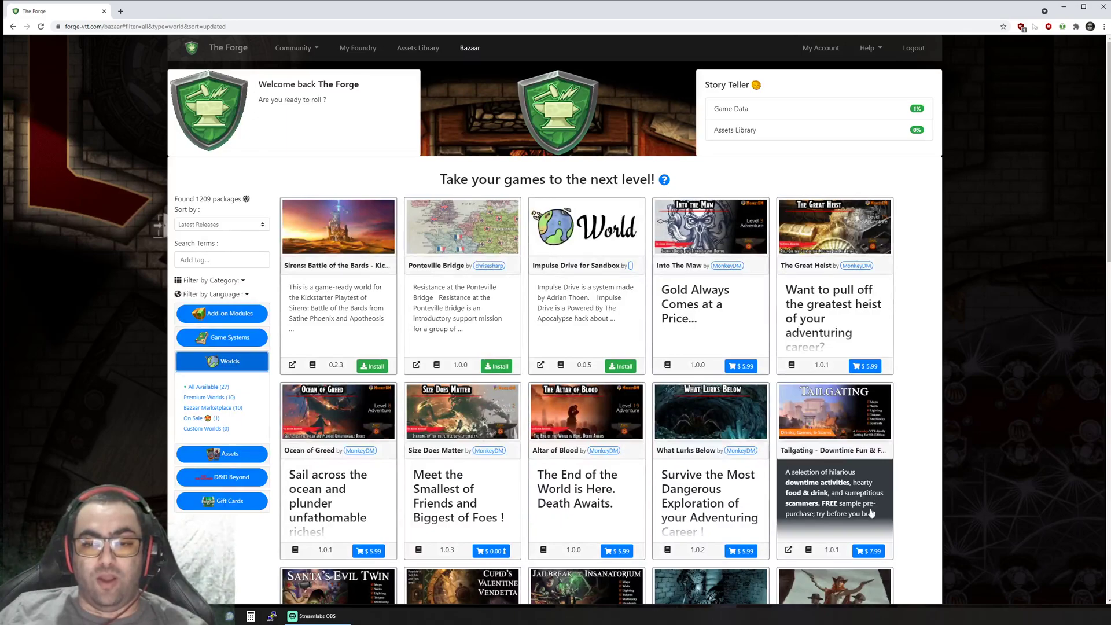
# Step: Look through the asset packs, then go to the D&D Beyond integration section
pyautogui.scroll(-3, 730, 490)
pyautogui.scroll(-11, 637, 377)
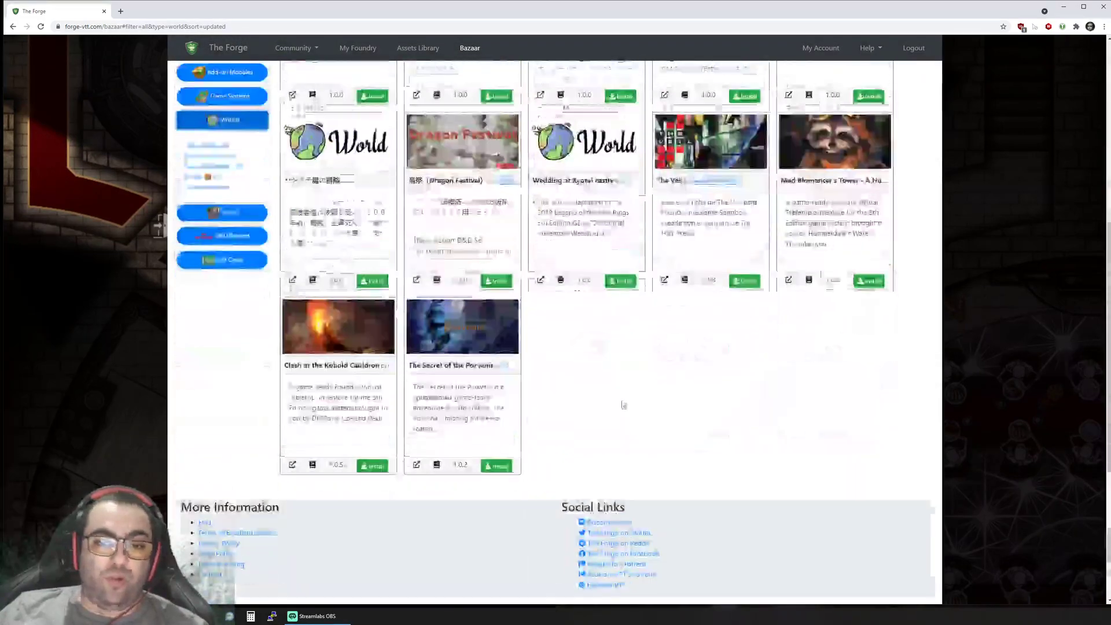
pyautogui.scroll(5, 405, 348)
pyautogui.click(231, 330)
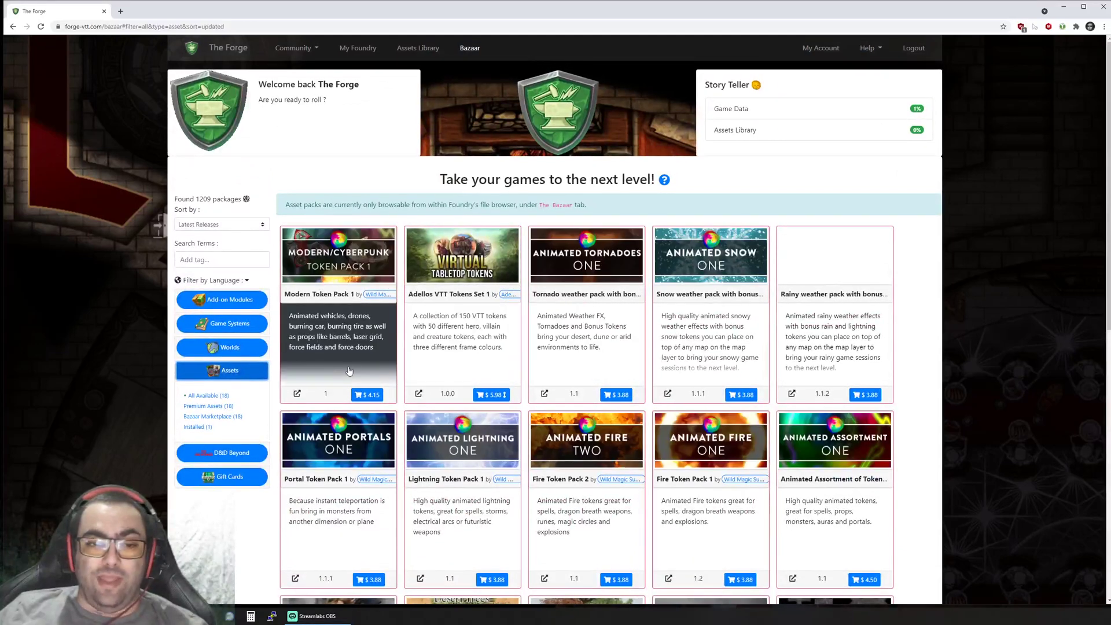
pyautogui.scroll(-1, 428, 417)
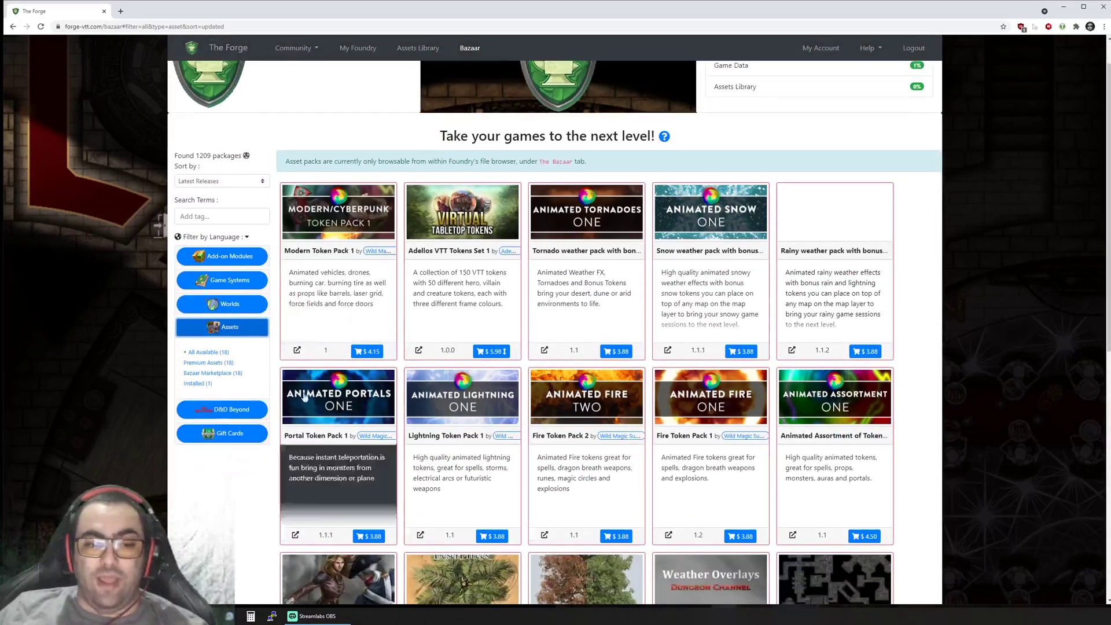
pyautogui.click(225, 410)
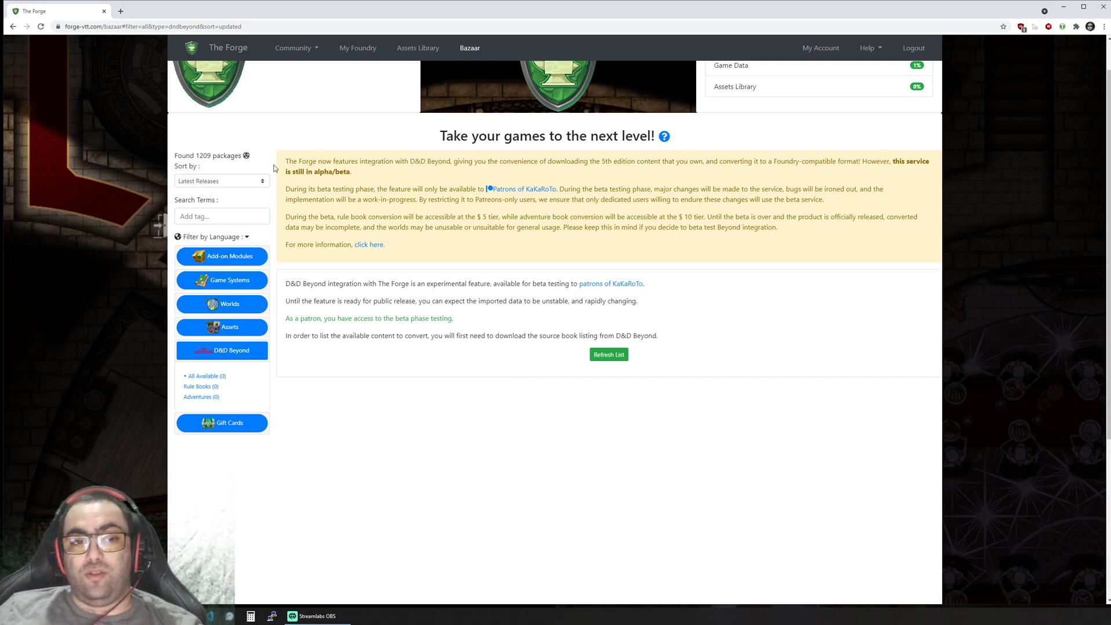
pyautogui.moveTo(287, 159); pyautogui.dragTo(770, 249)
pyautogui.click(766, 265)
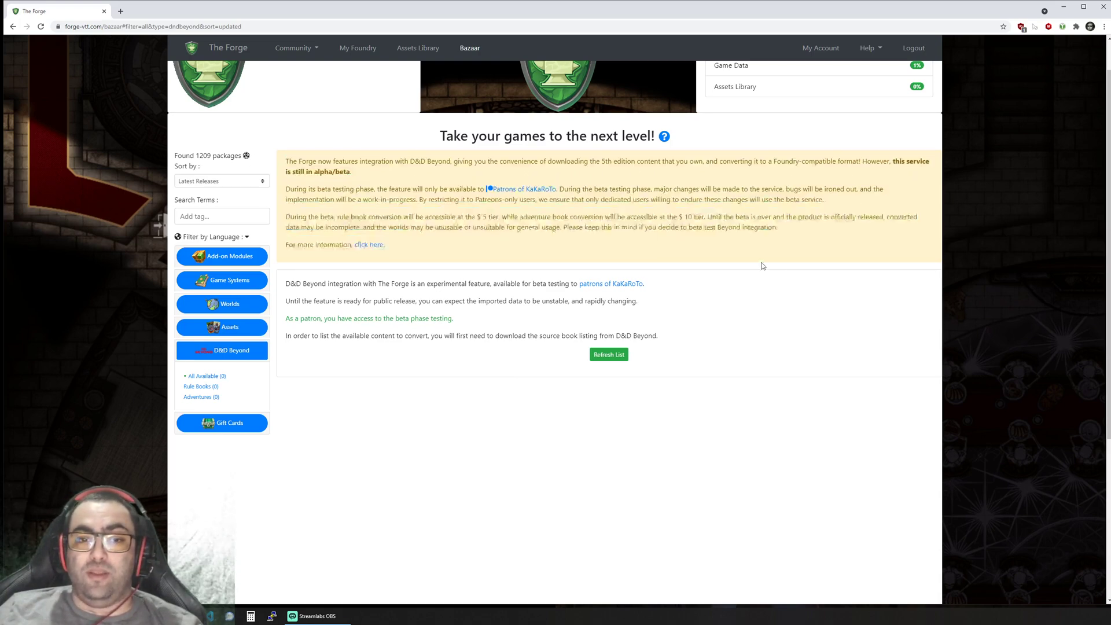
pyautogui.scroll(1, 770, 276)
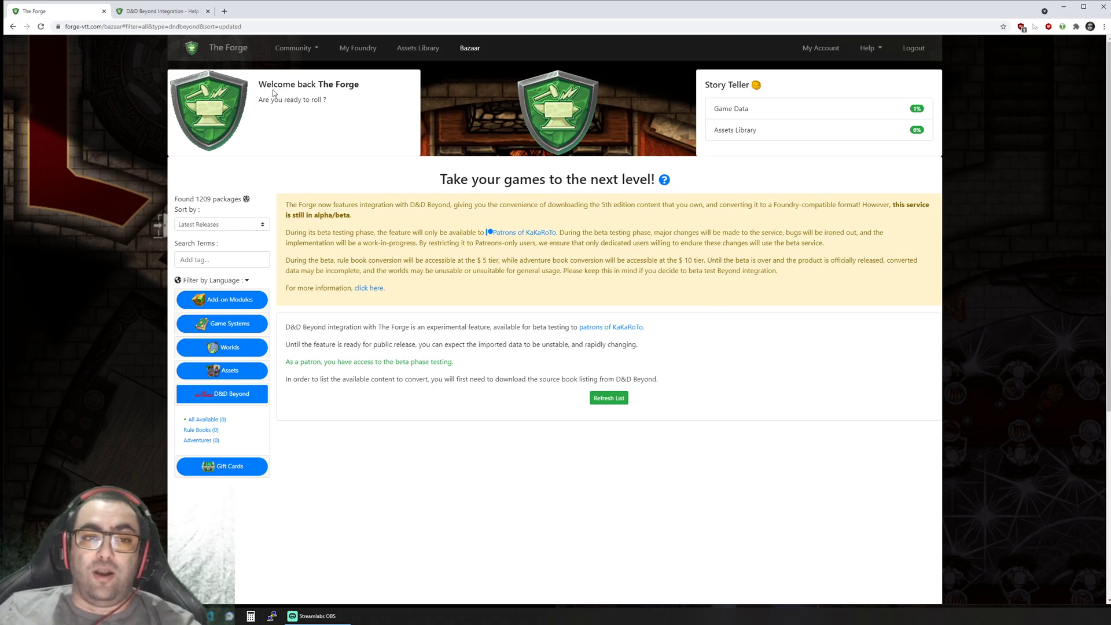
pyautogui.click(360, 288)
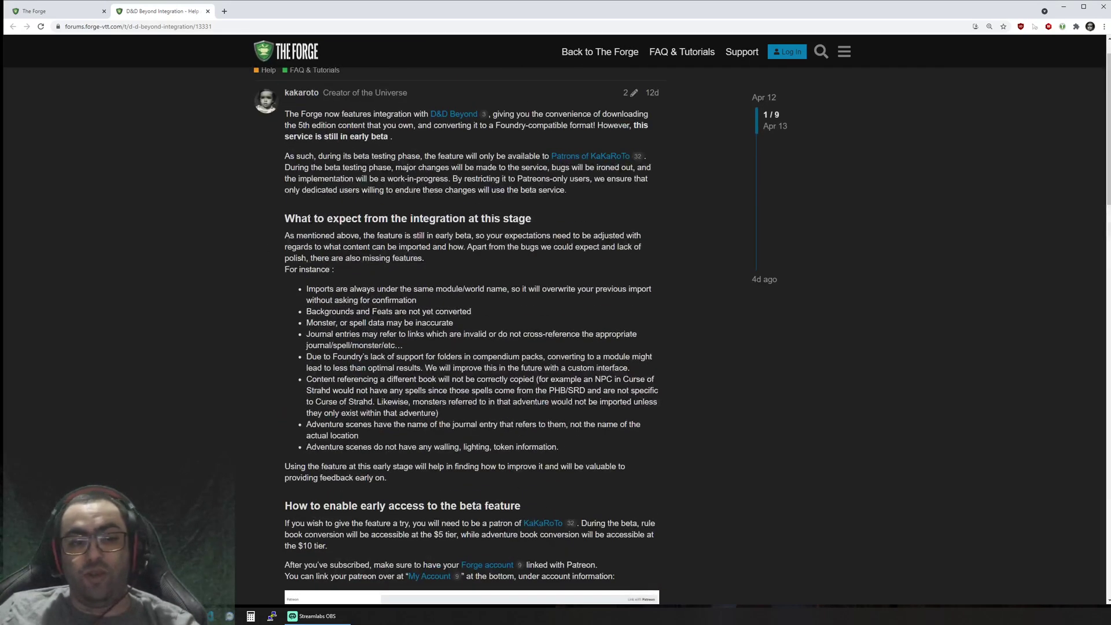
pyautogui.moveTo(285, 219); pyautogui.dragTo(543, 220)
pyautogui.click(543, 220)
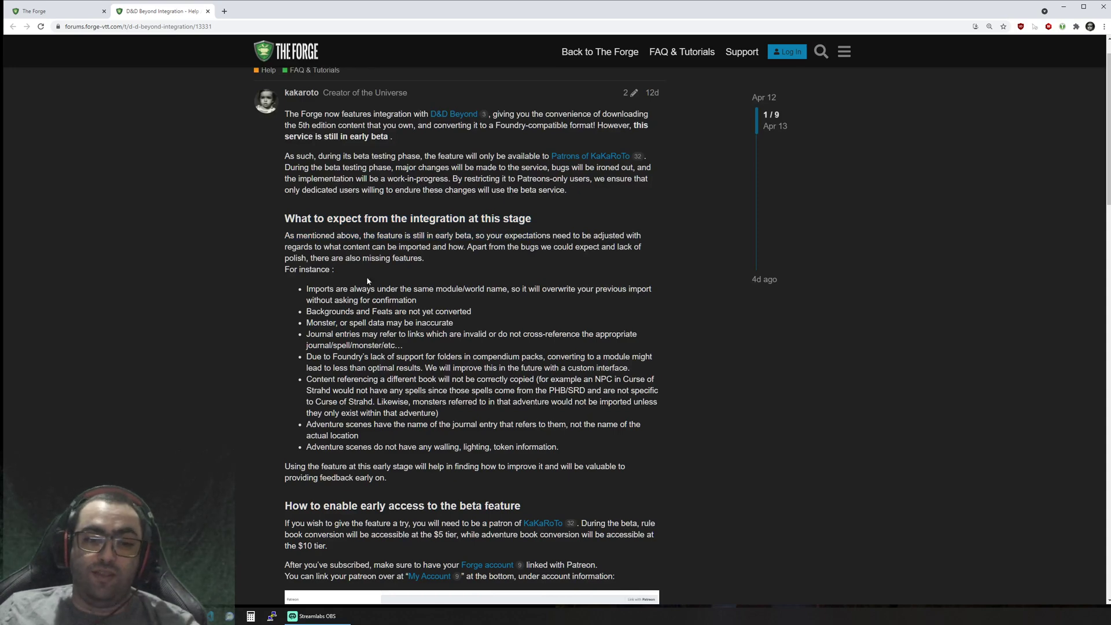
pyautogui.hotkey('ctrl', 'w')
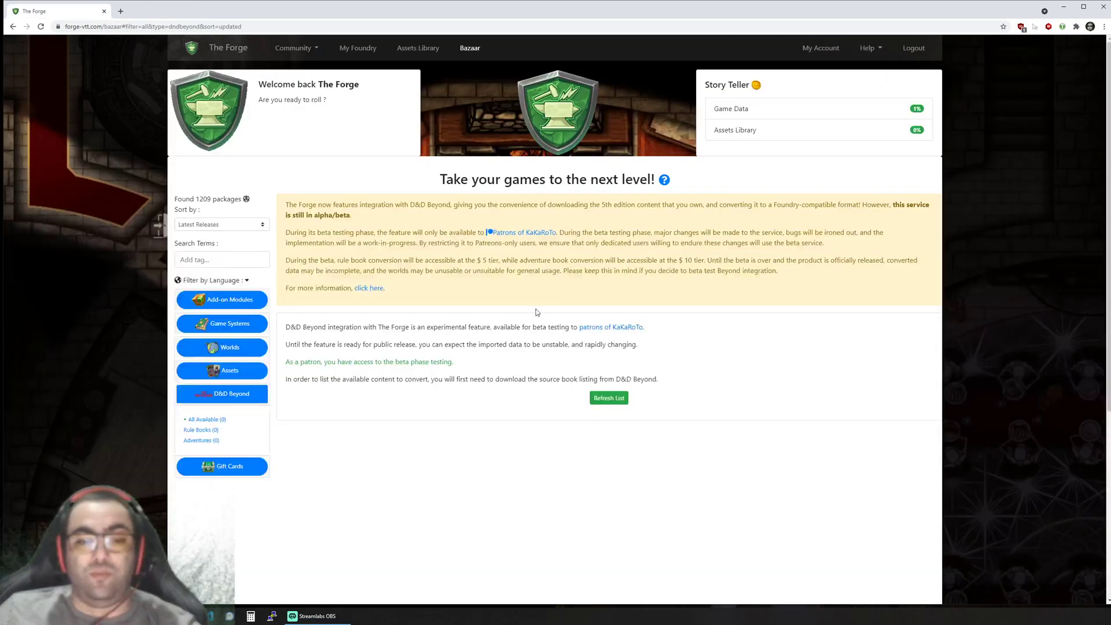
# Step: Refresh and import the D&D Beyond content list, revealing 50 books: 18 rule books and 32 adventures
pyautogui.click(608, 400)
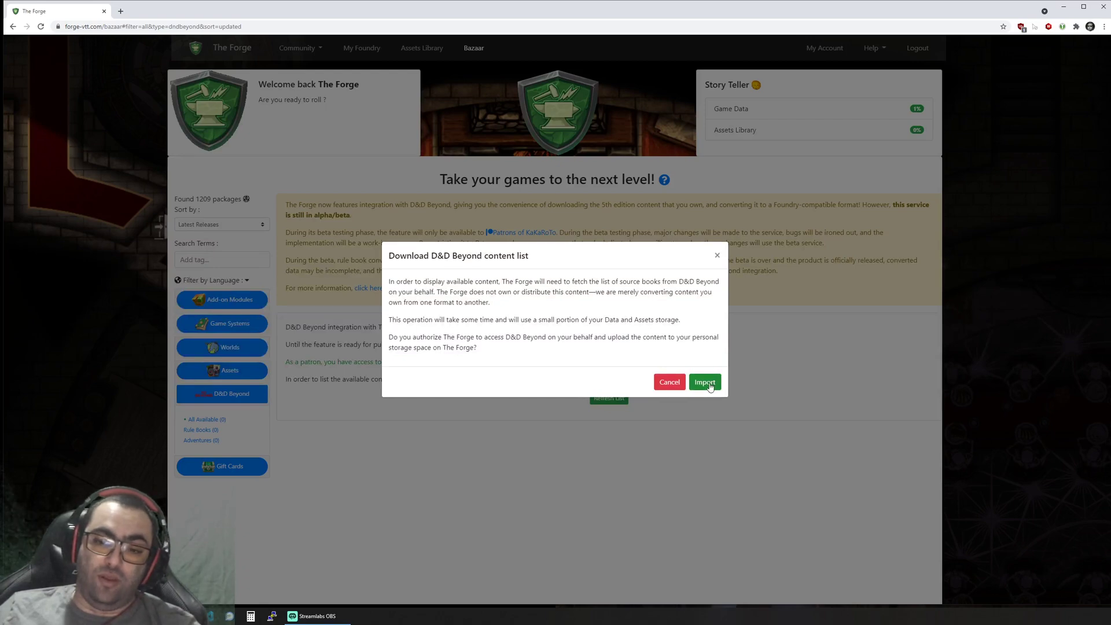
pyautogui.click(707, 384)
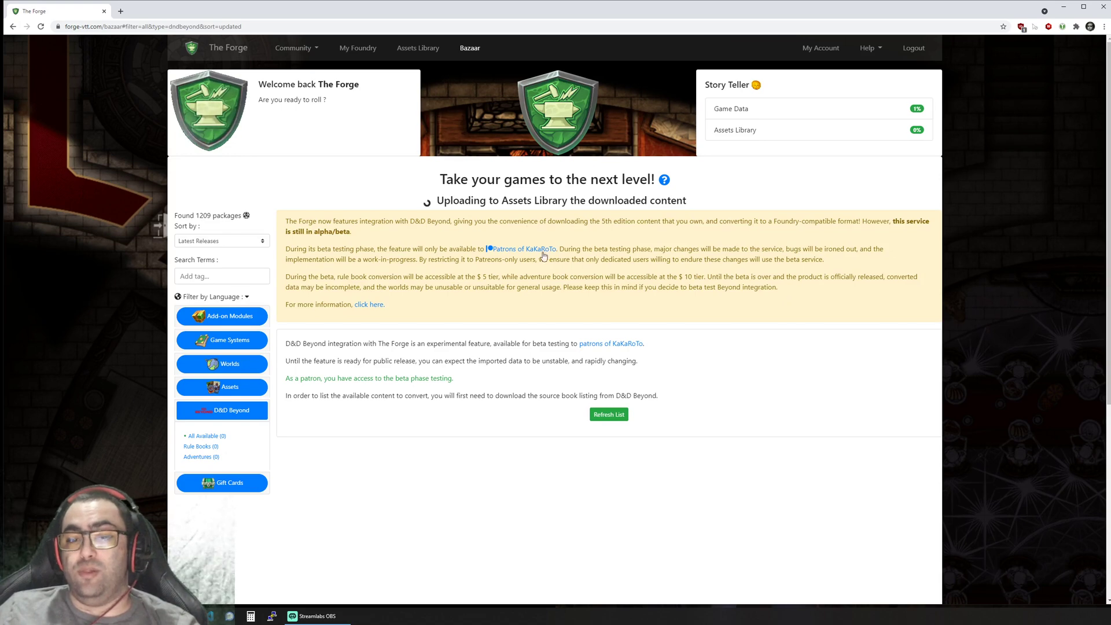
pyautogui.scroll(-1, 706, 361)
pyautogui.scroll(-2, 706, 356)
pyautogui.scroll(2, 666, 345)
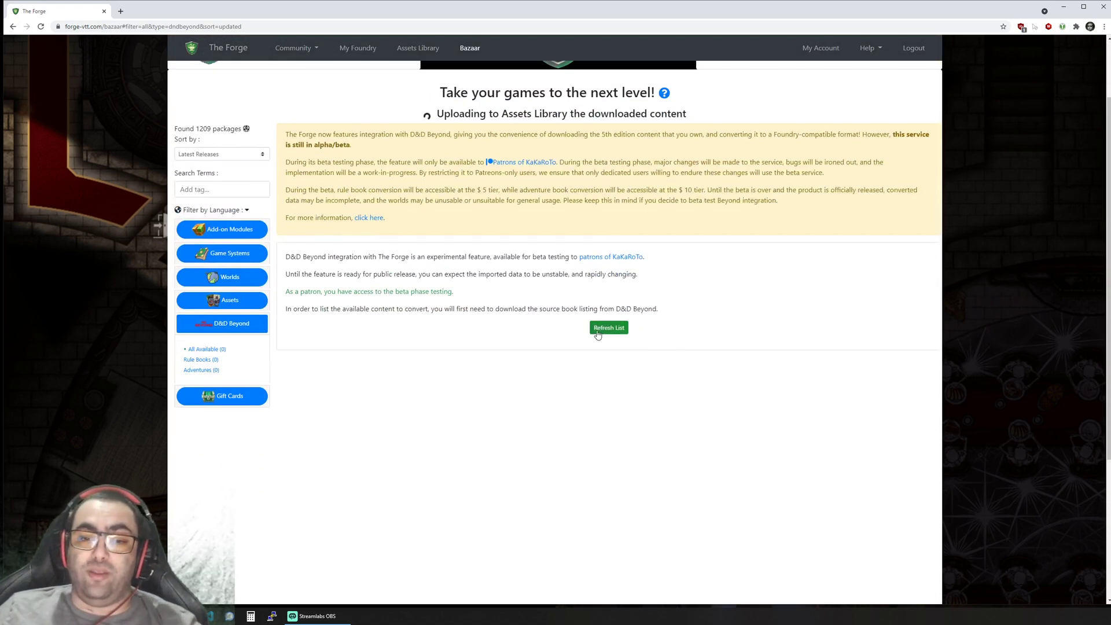
pyautogui.scroll(2, 702, 376)
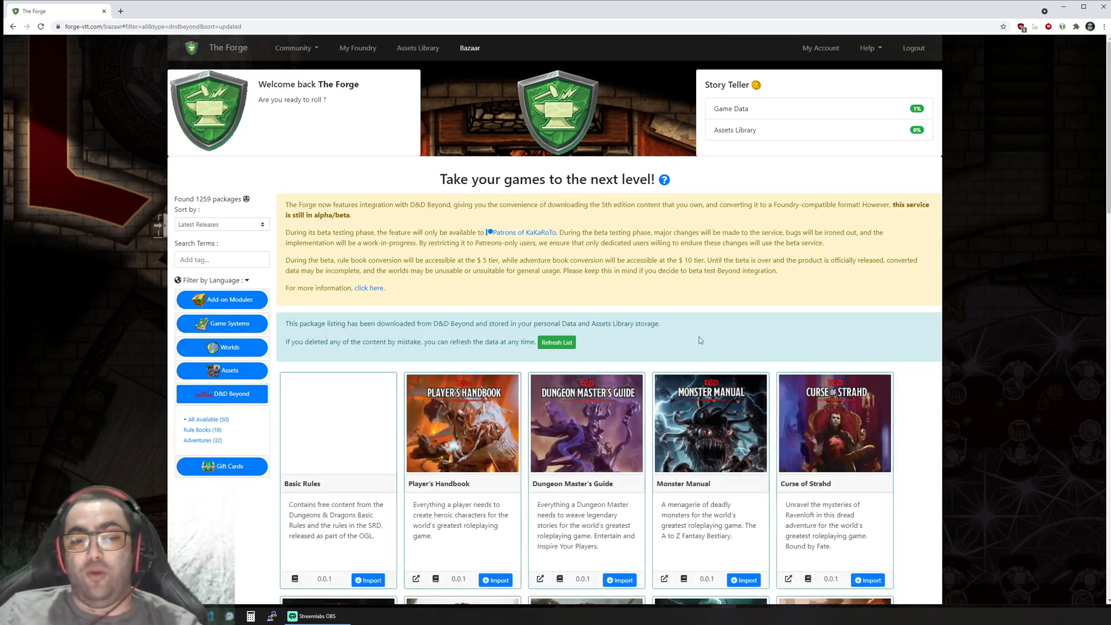
# Step: Scroll the D&D Beyond listing and inspect the Acquisitions Incorporated book details
pyautogui.scroll(-2, 696, 331)
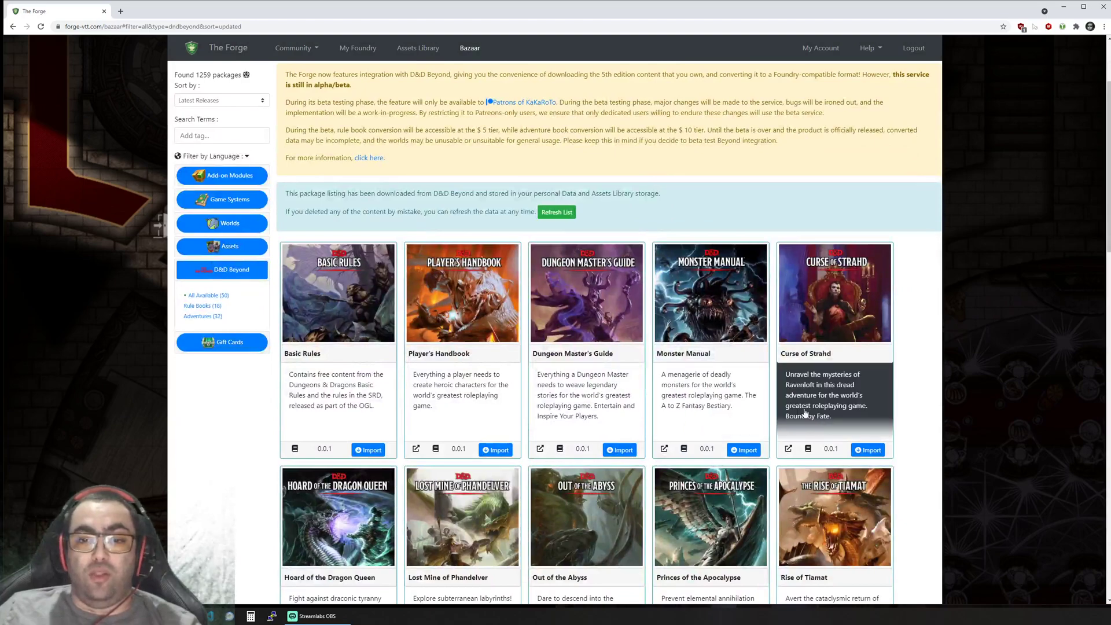
pyautogui.scroll(2, 779, 394)
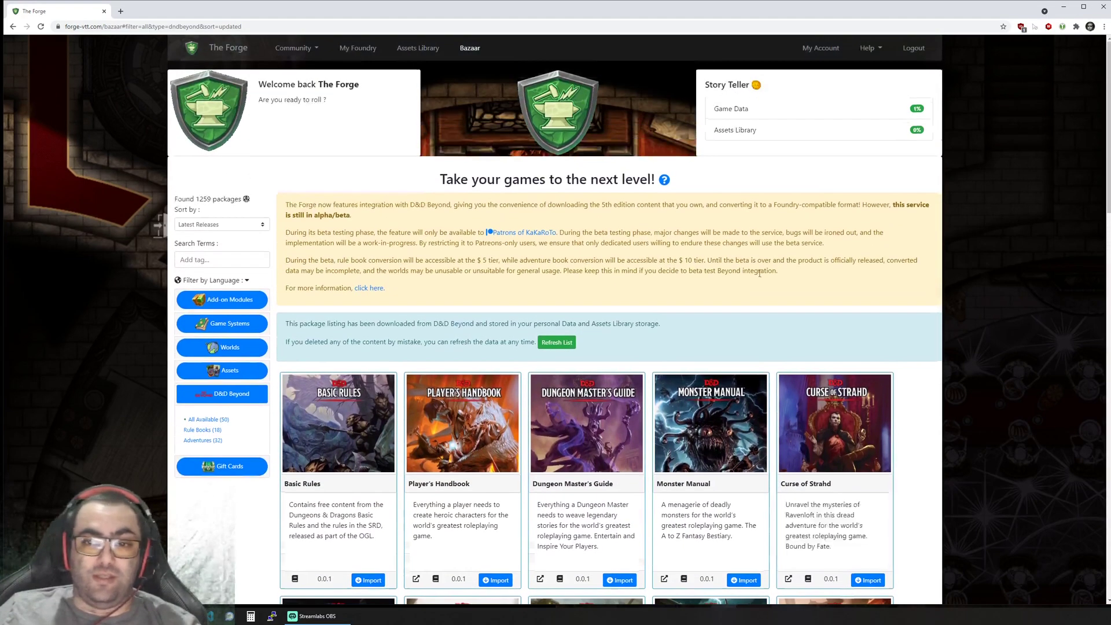
pyautogui.scroll(-4, 775, 377)
pyautogui.scroll(1, 597, 266)
pyautogui.scroll(-2, 716, 405)
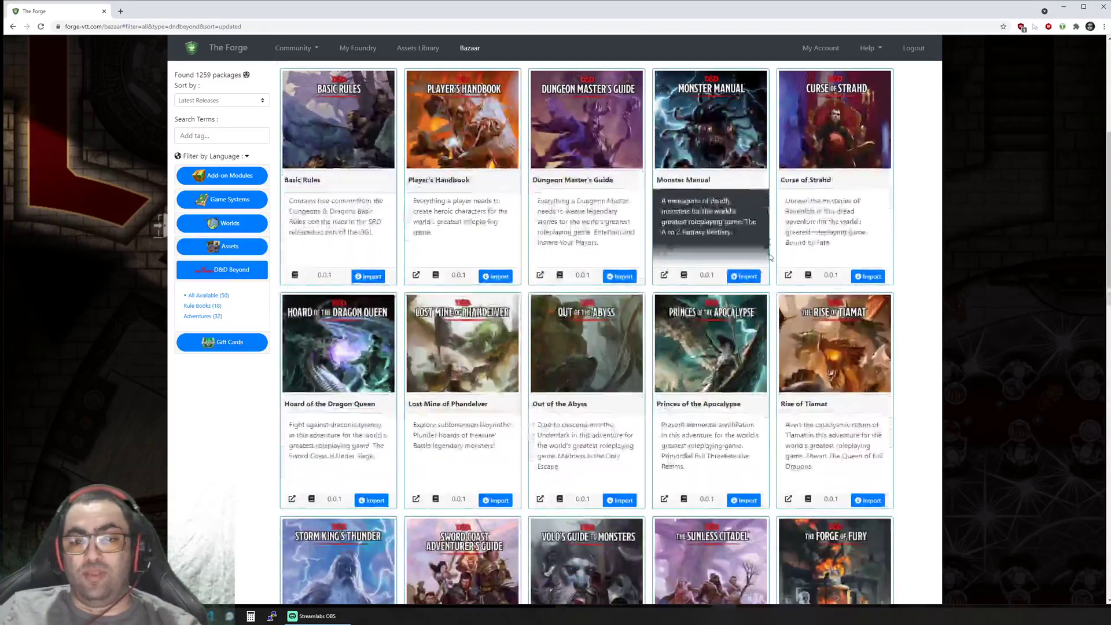
pyautogui.scroll(-13, 608, 400)
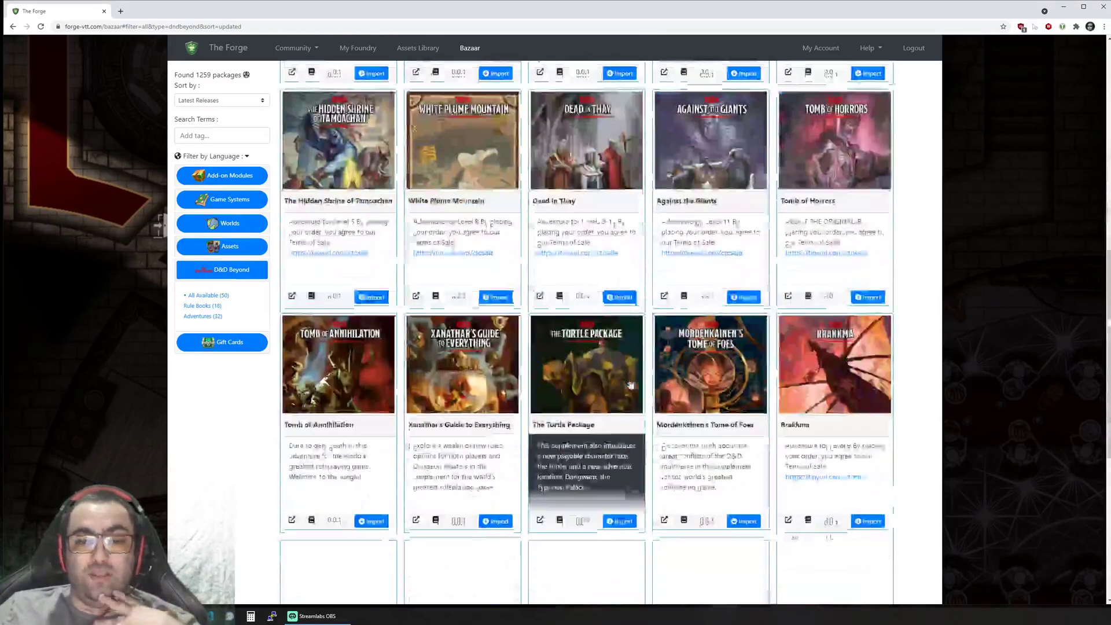
pyautogui.scroll(-7, 631, 383)
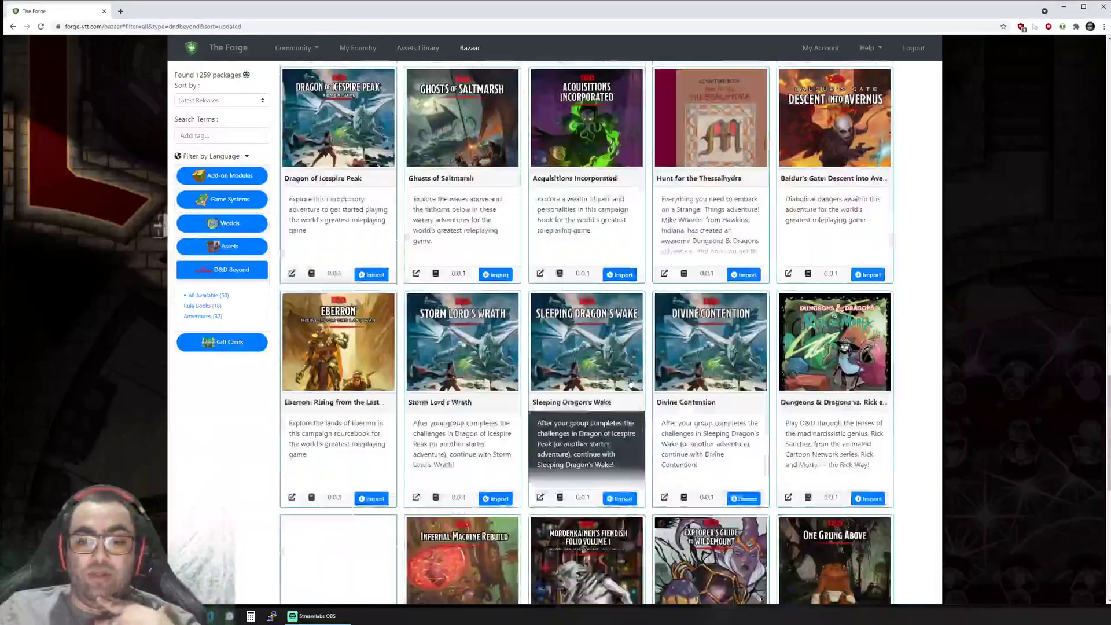
pyautogui.click(590, 218)
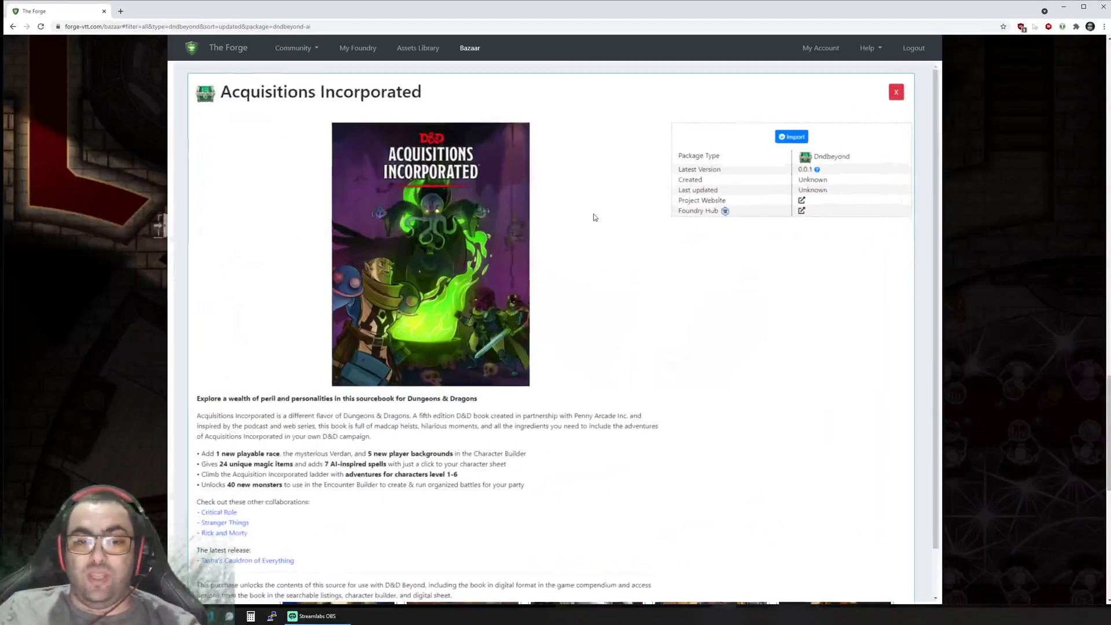
pyautogui.scroll(-1, 579, 366)
pyautogui.scroll(1, 618, 348)
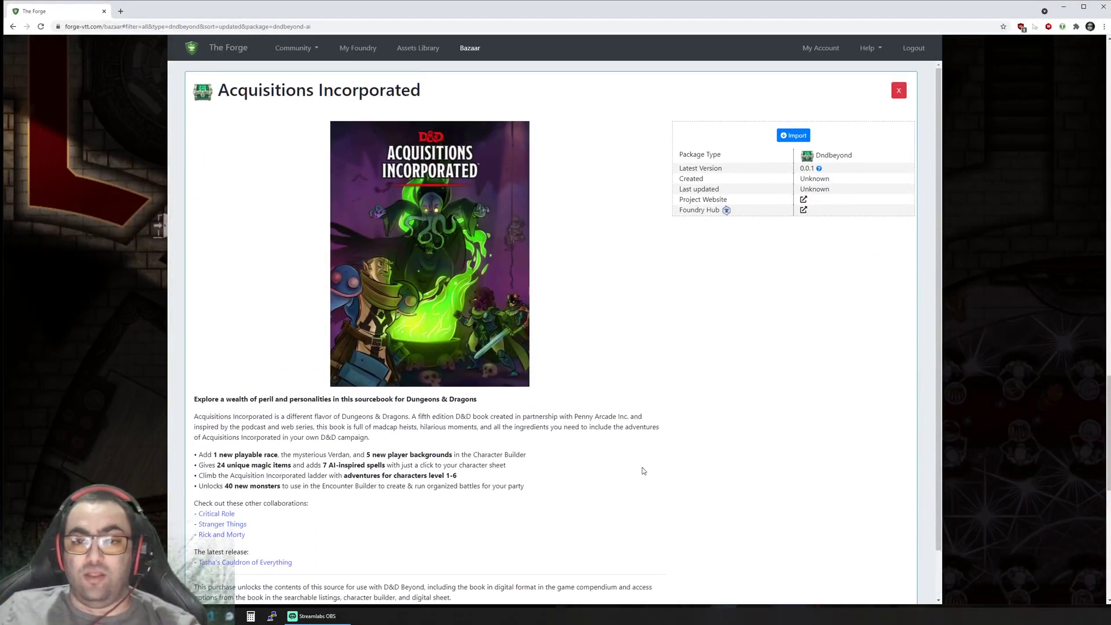
pyautogui.click(1033, 232)
# Step: Preview the Candlekeep Mysteries package details, then close them
pyautogui.scroll(-7, 405, 405)
pyautogui.scroll(10, 388, 385)
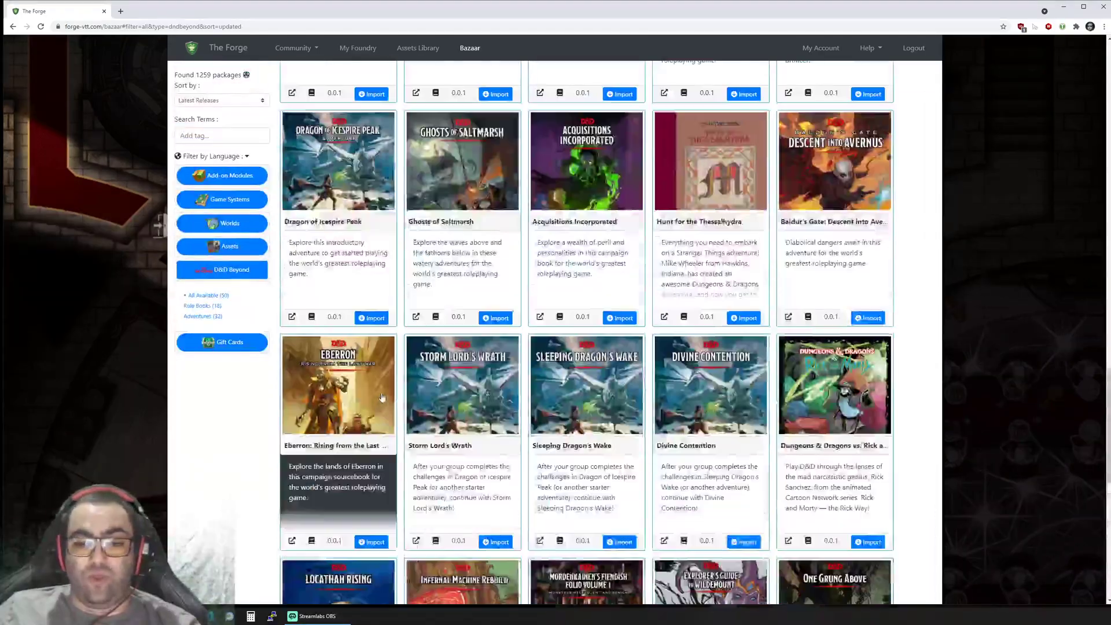
pyautogui.scroll(-10, 383, 393)
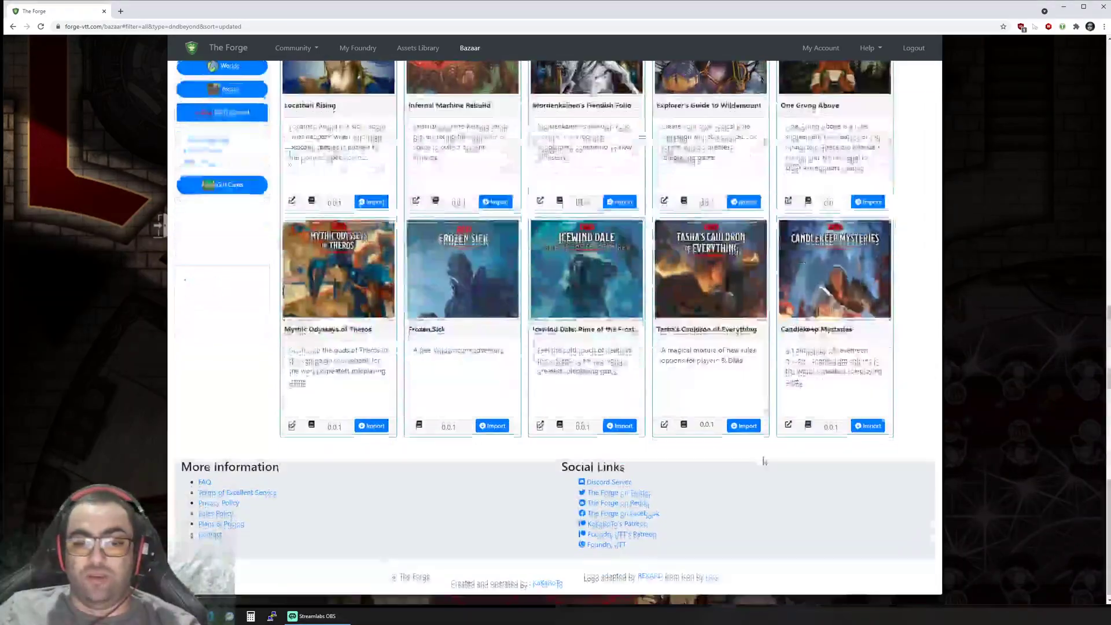
pyautogui.click(833, 365)
pyautogui.scroll(-1, 705, 466)
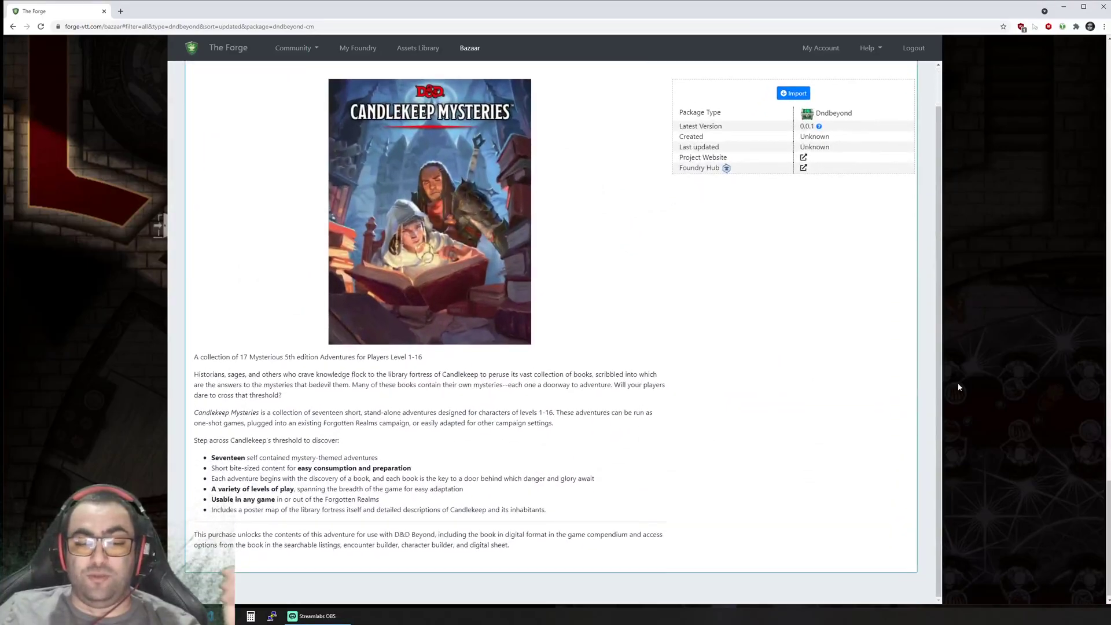
pyautogui.click(972, 366)
# Step: Filter the listing to D&D Beyond adventures and scroll down to The Forge of Fury
pyautogui.scroll(10, 614, 424)
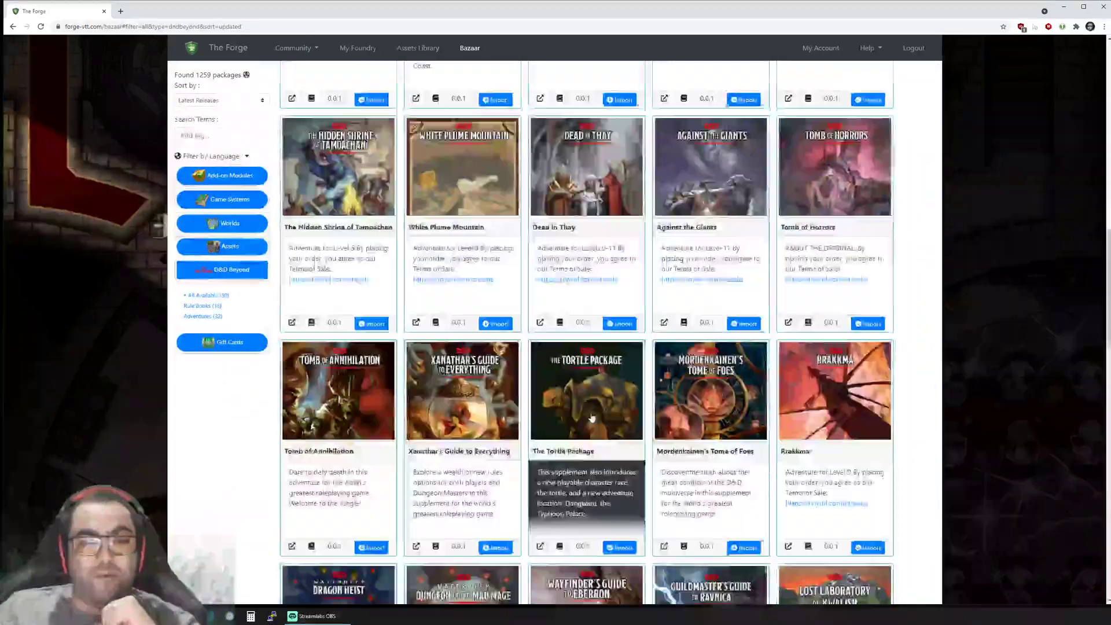
pyautogui.scroll(10, 592, 418)
pyautogui.click(204, 306)
pyautogui.click(227, 320)
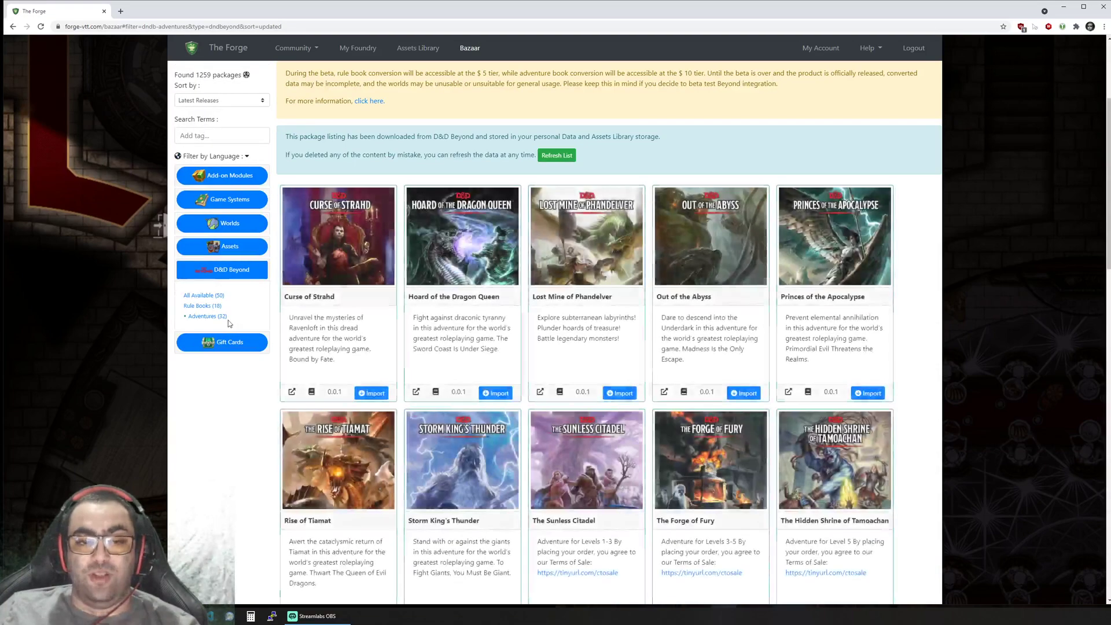
pyautogui.scroll(-3, 634, 394)
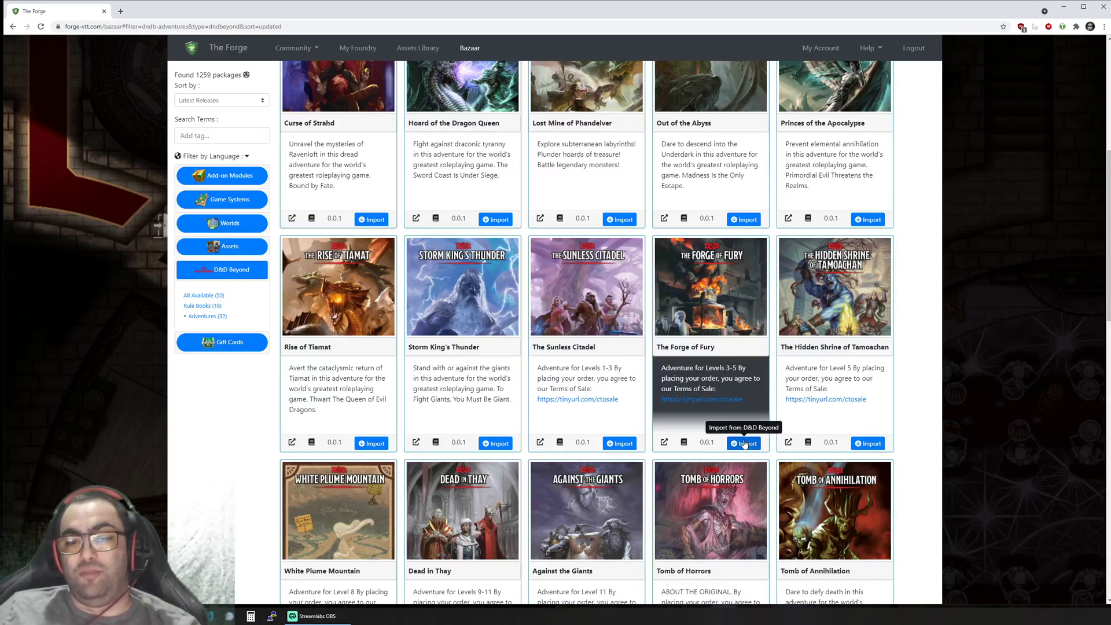
# Step: Start importing The Forge of Fury and move the D&D Beyond window aside to read the authorization request
pyautogui.click(745, 443)
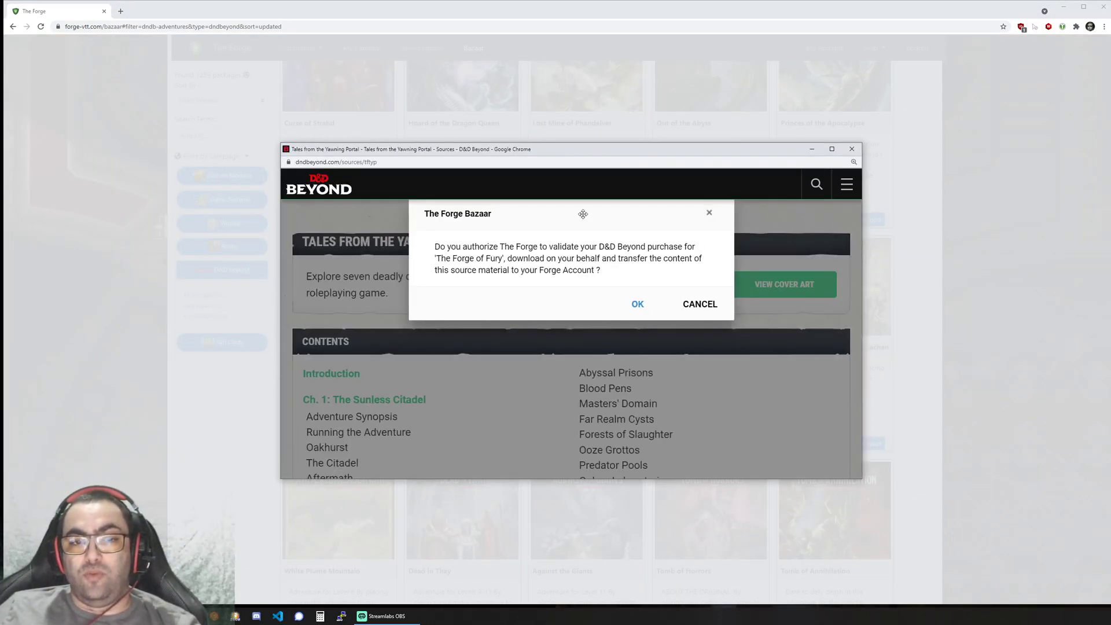
pyautogui.moveTo(561, 154); pyautogui.dragTo(787, 80)
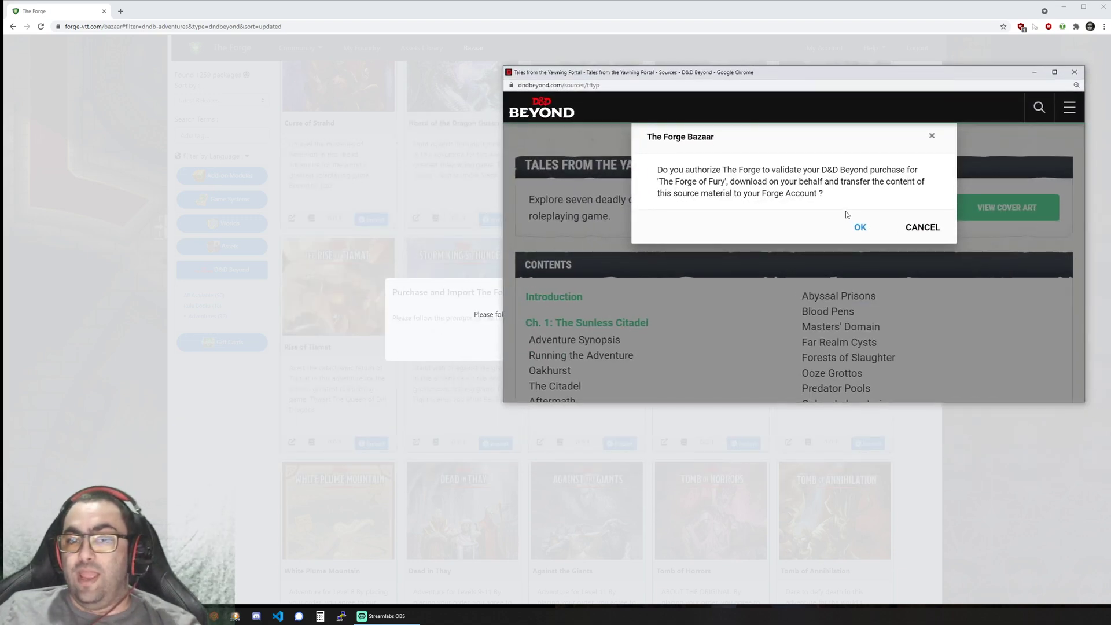
pyautogui.moveTo(659, 172); pyautogui.dragTo(845, 189)
pyautogui.click(845, 190)
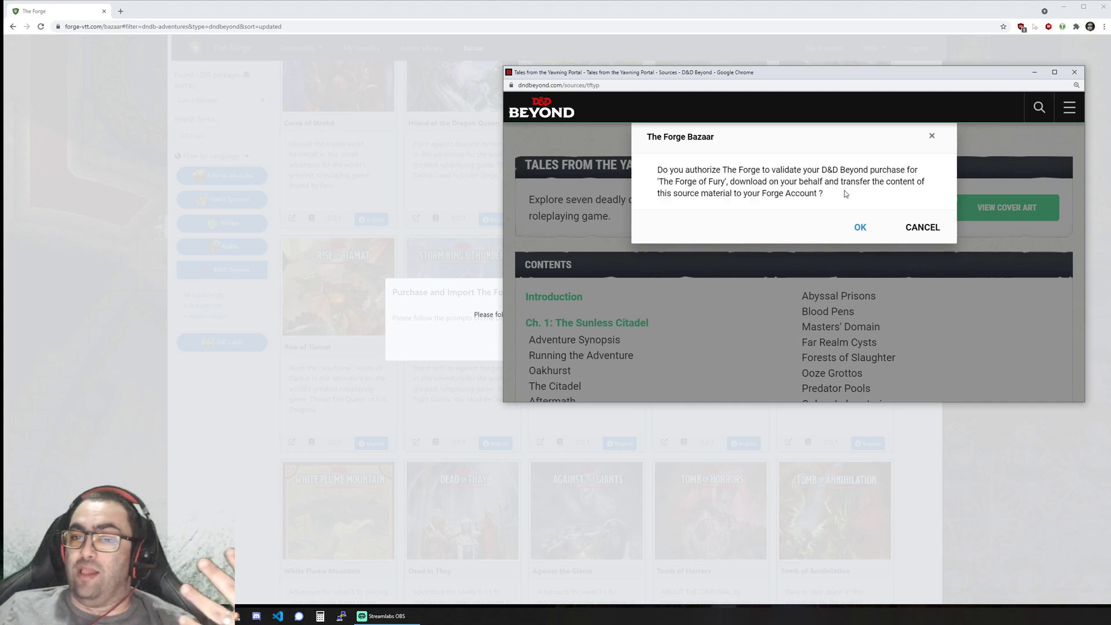
# Step: Authorize the download, convert The Forge of Fury into a world, and dismiss the completion notice
pyautogui.click(860, 227)
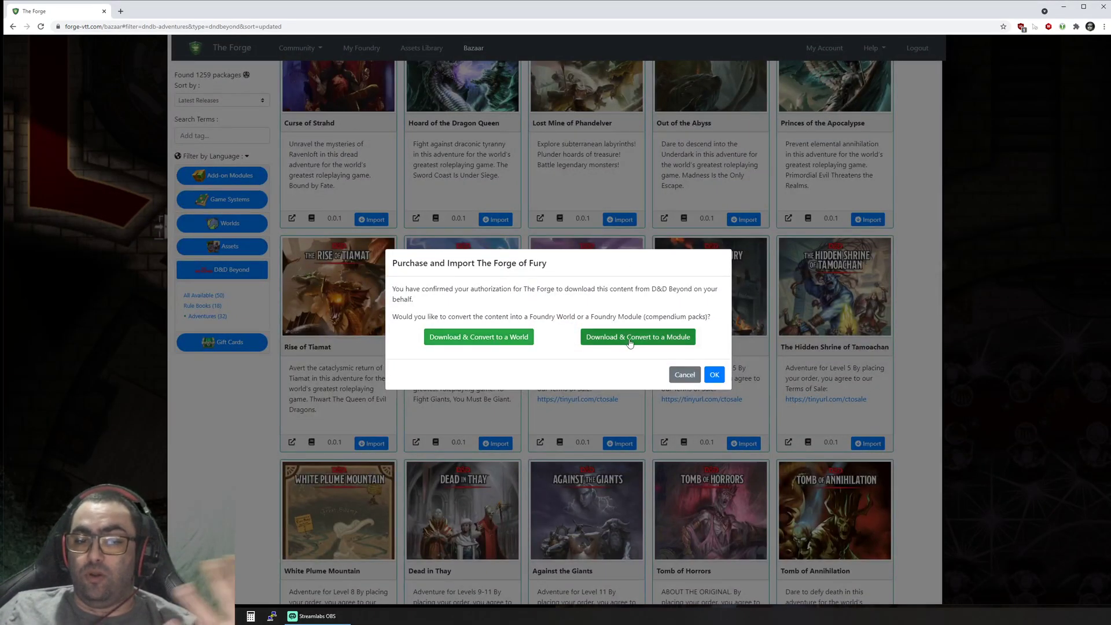
pyautogui.click(491, 341)
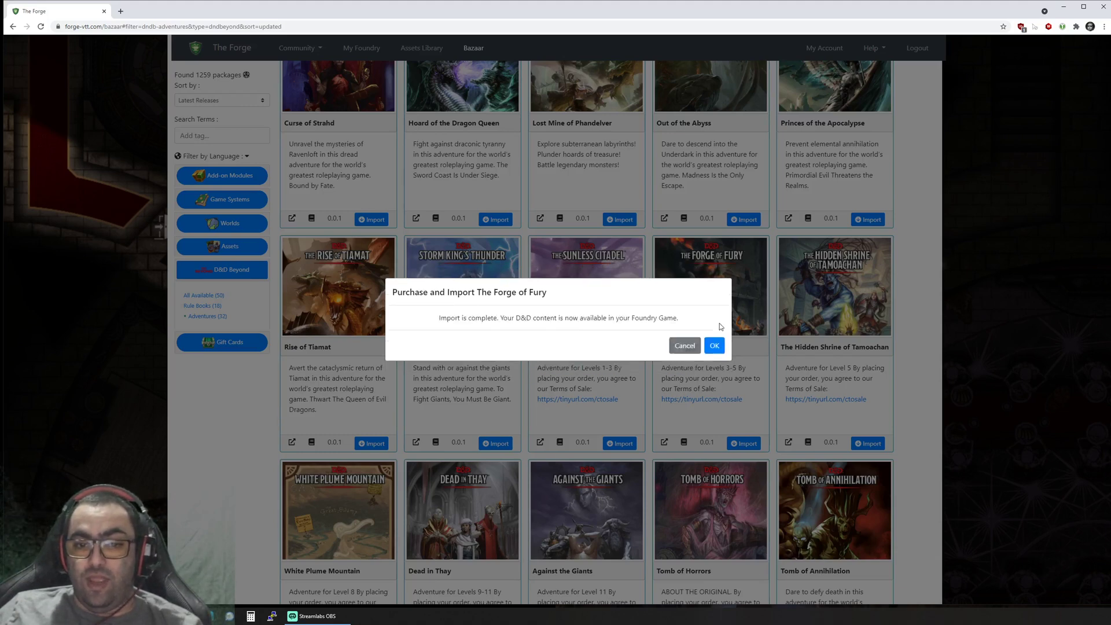
pyautogui.click(716, 346)
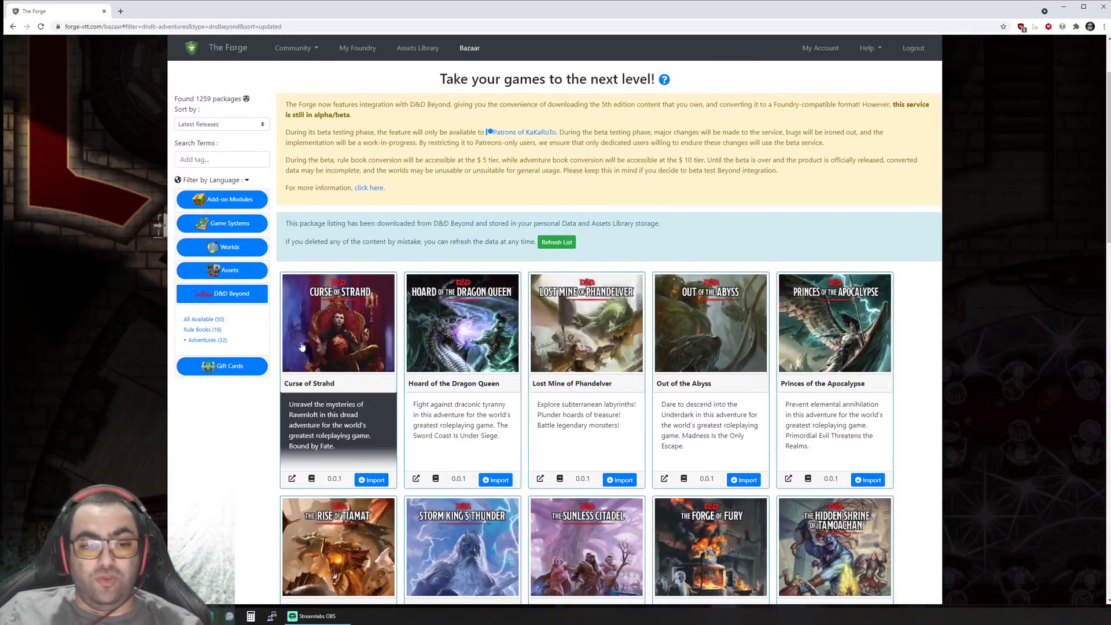
# Step: Import the Basic Rules rule book, authorize it, and convert it into a Foundry world
pyautogui.click(204, 330)
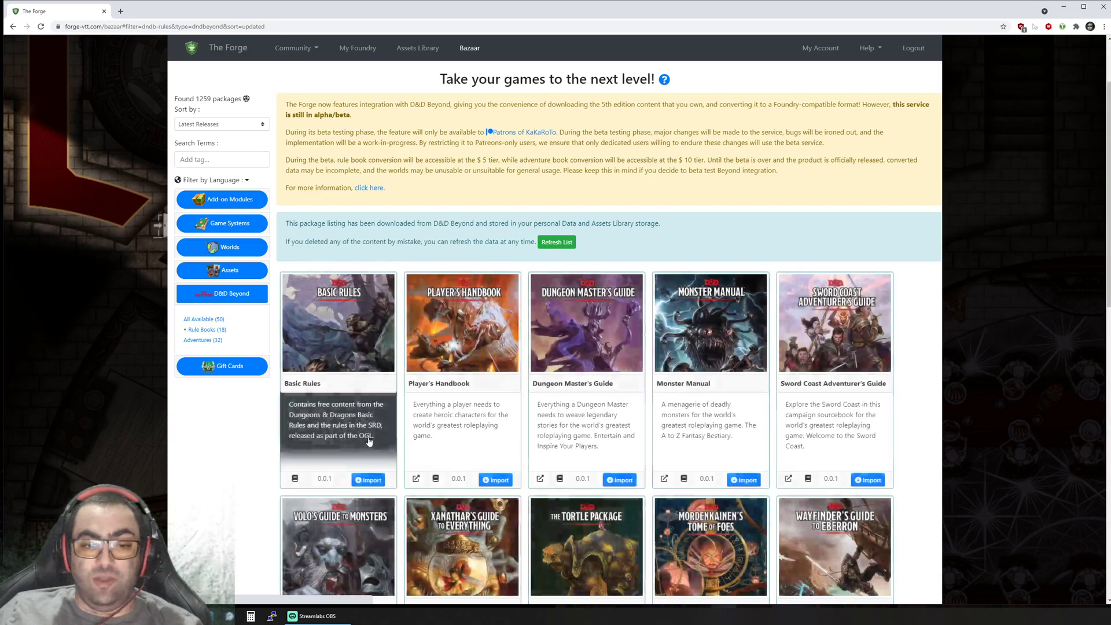
pyautogui.click(371, 481)
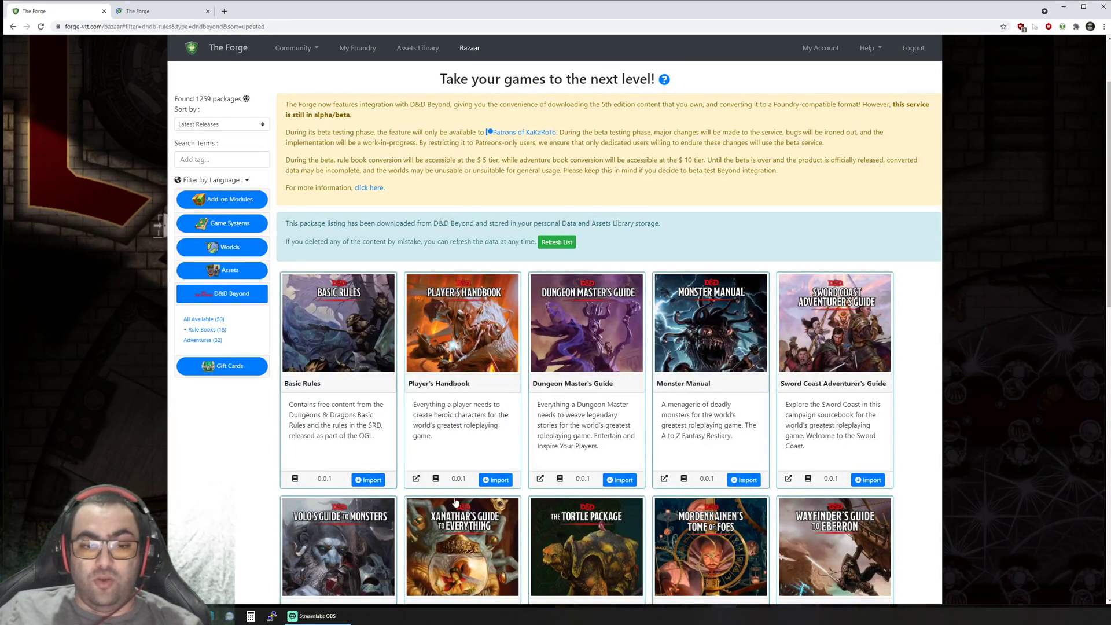
pyautogui.click(371, 480)
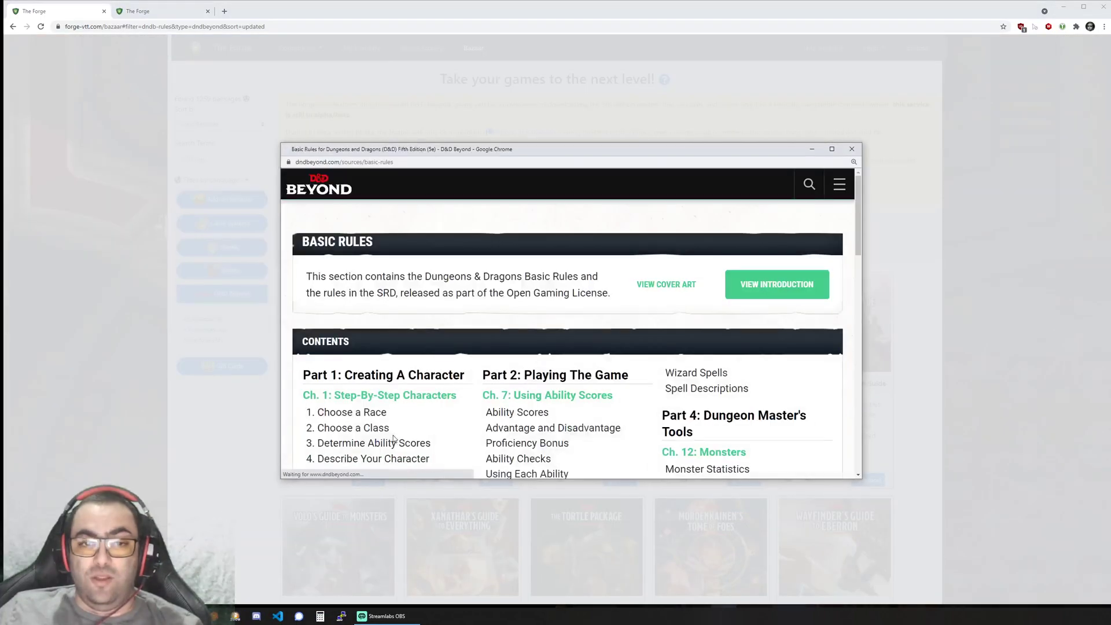
pyautogui.click(637, 303)
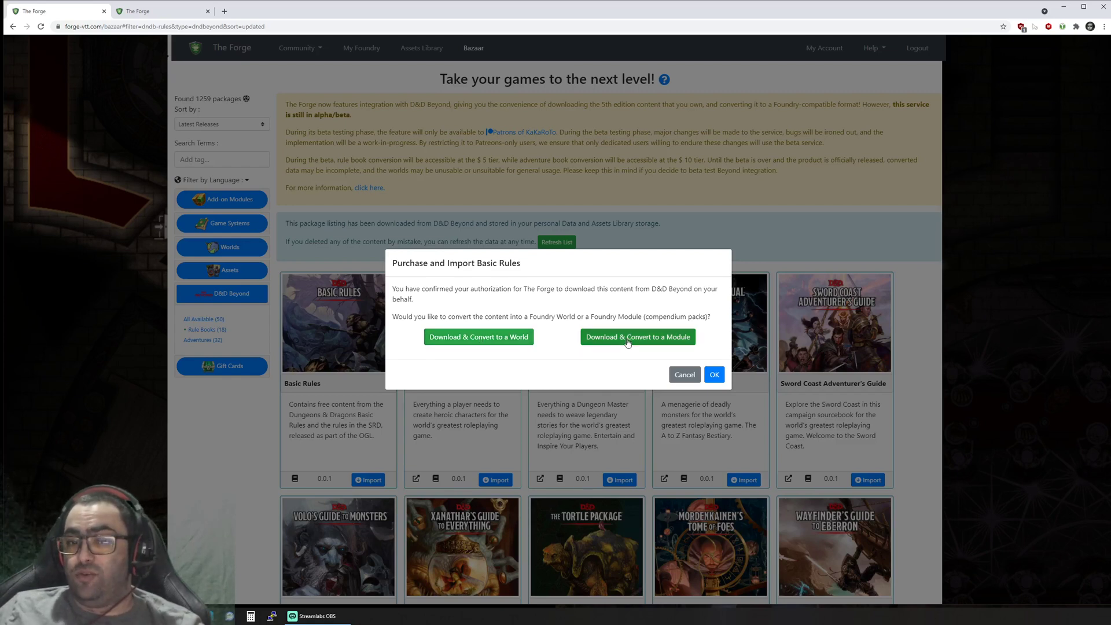
pyautogui.click(508, 340)
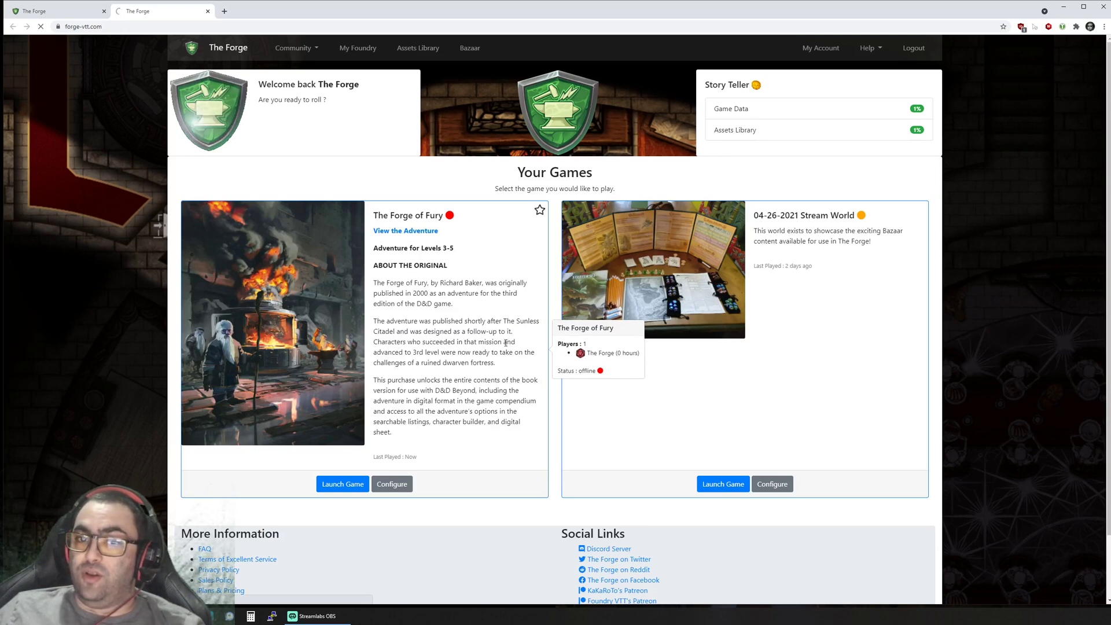
# Step: Check the import progress on the Bazaar tab, then switch to the running Forge of Fury game
pyautogui.click(58, 11)
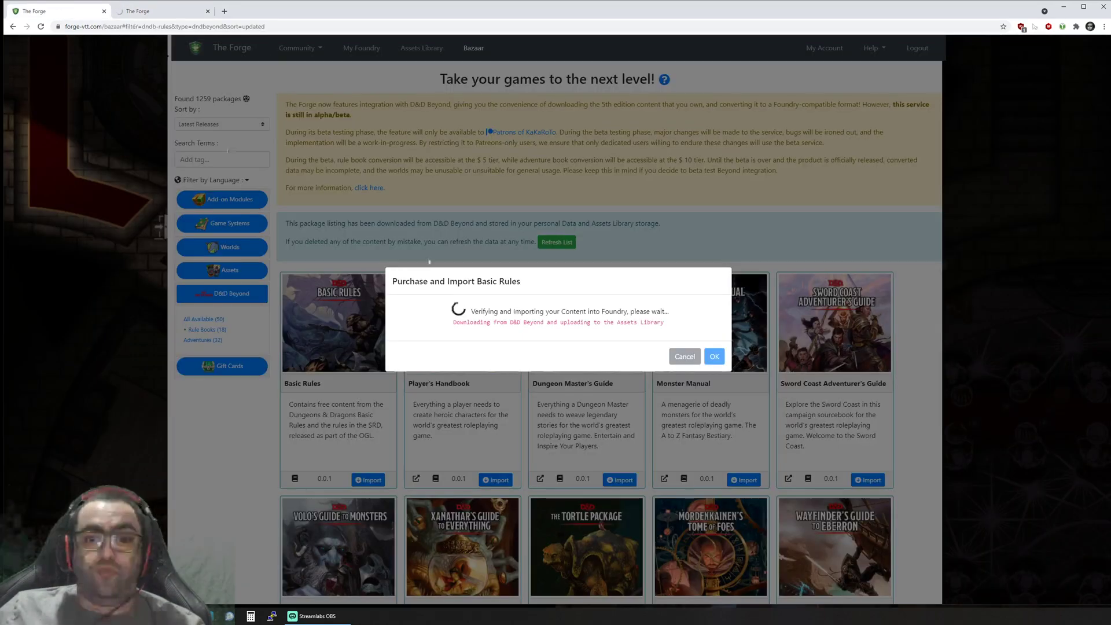
pyautogui.moveTo(462, 324); pyautogui.dragTo(480, 324)
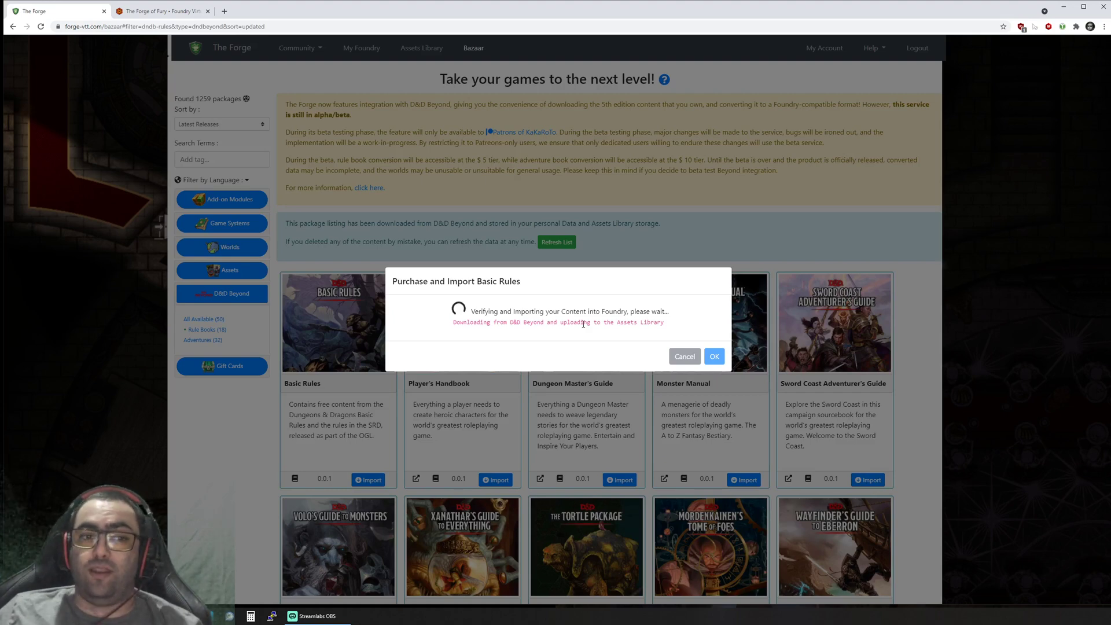
pyautogui.click(162, 11)
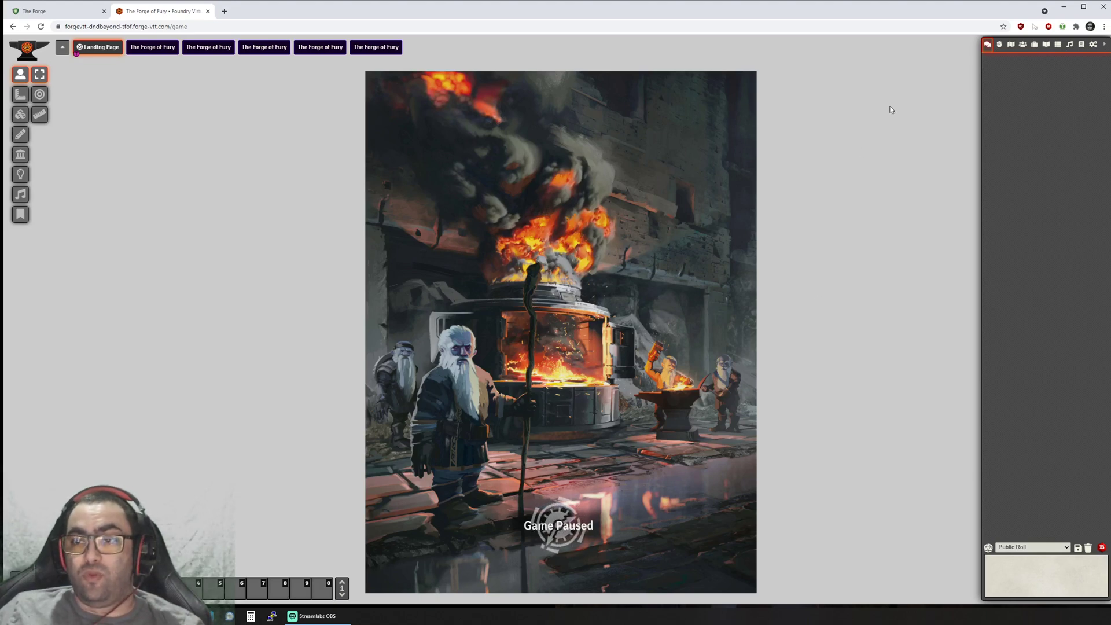
# Step: Flip through The Forge of Fury scenes, including the cave map, and return to the landing page
pyautogui.click(164, 47)
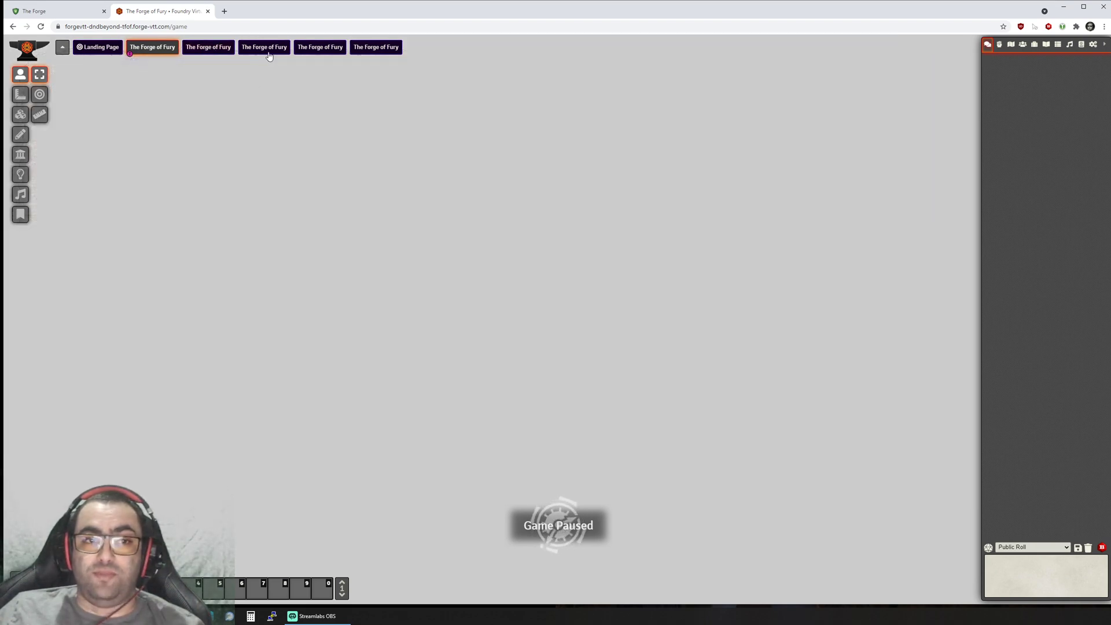
pyautogui.click(269, 50)
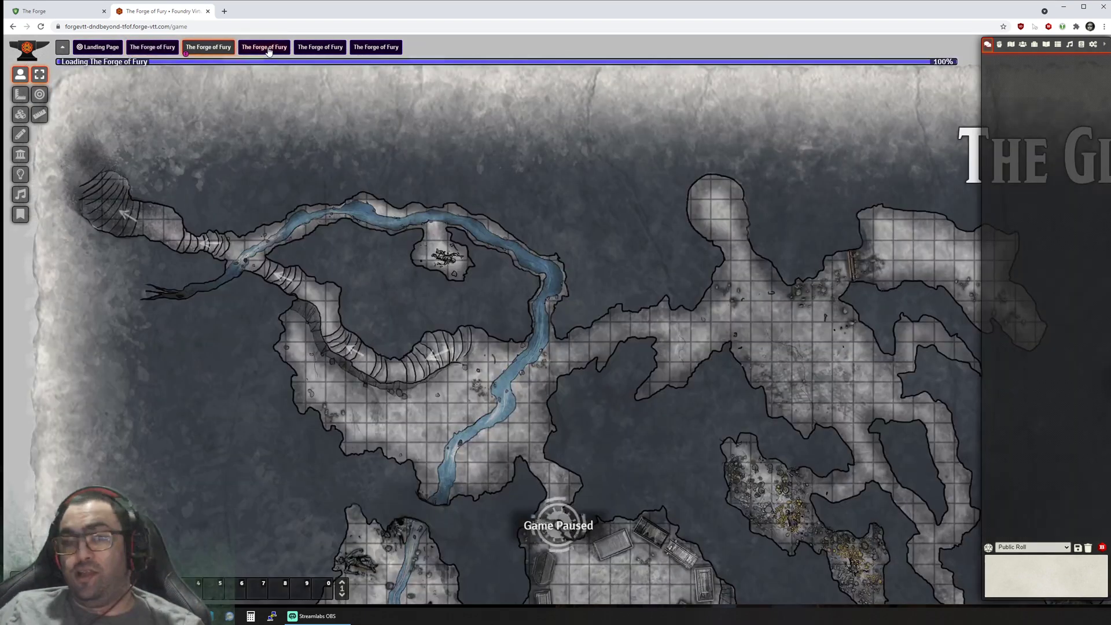
pyautogui.click(99, 47)
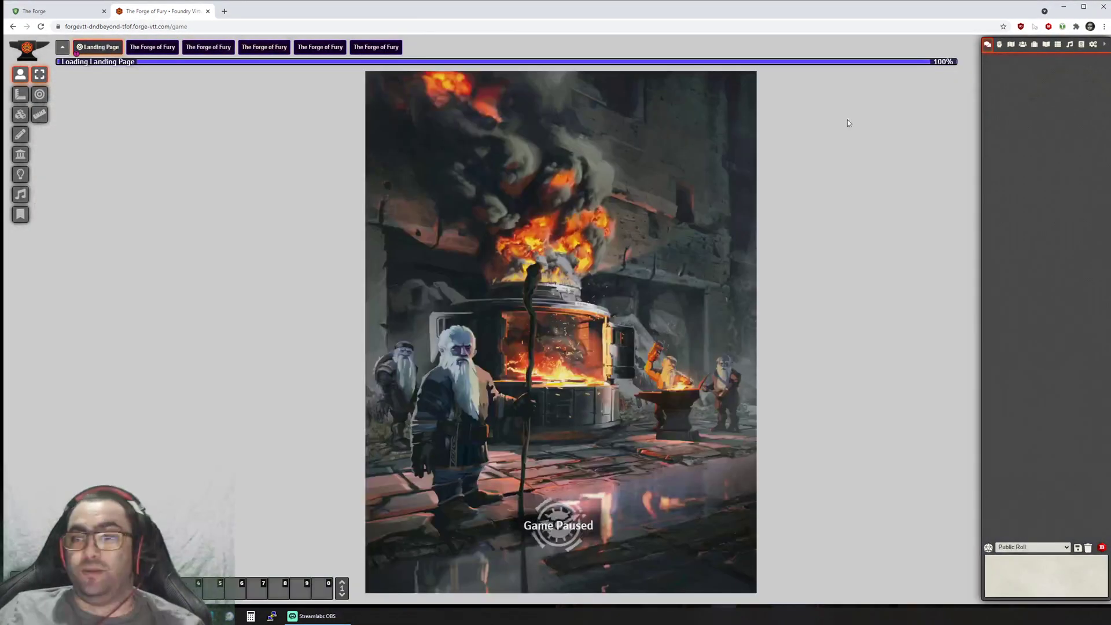
# Step: Review the Troglodyte actor sheet's features, spellcasting and abilities tabs from the Monsters | T folder
pyautogui.click(1023, 45)
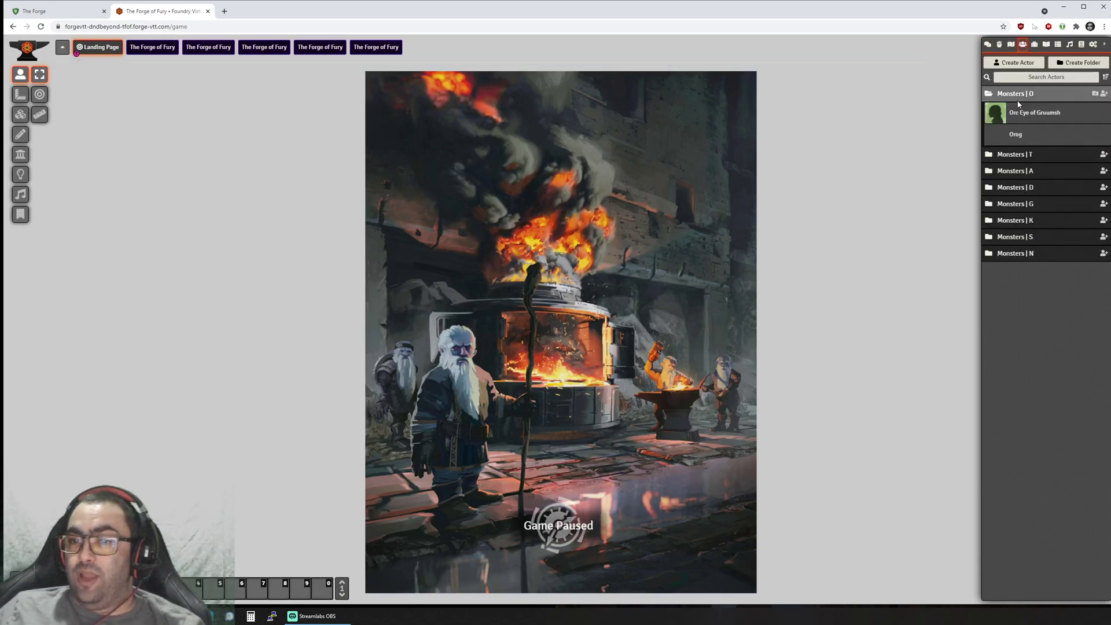
pyautogui.click(1029, 154)
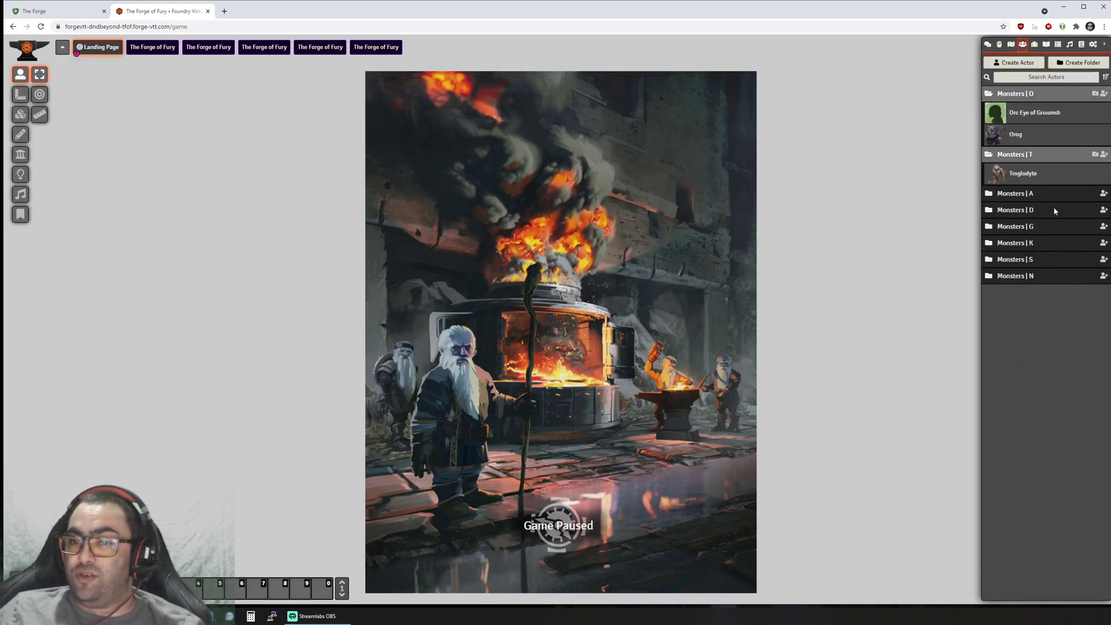
pyautogui.click(1026, 180)
pyautogui.click(508, 267)
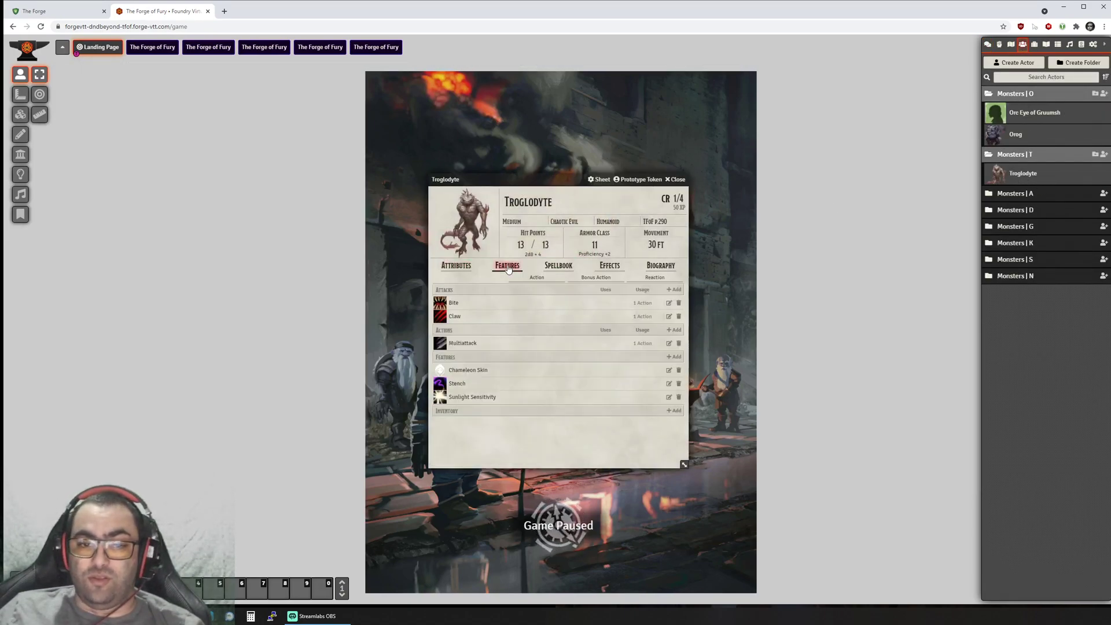
pyautogui.click(547, 267)
pyautogui.click(508, 266)
pyautogui.click(456, 266)
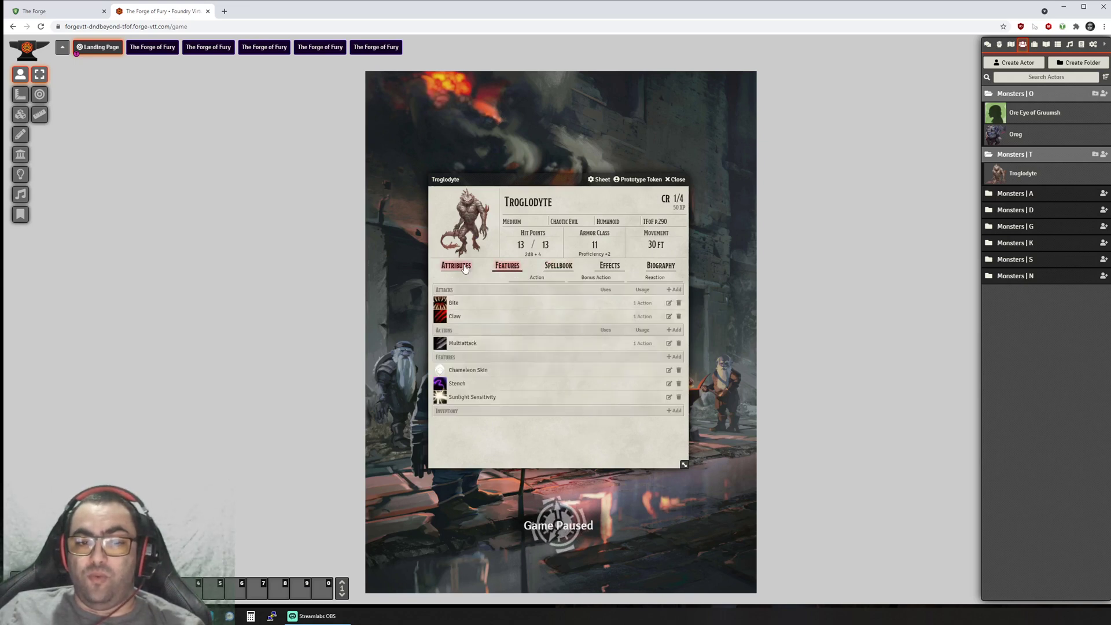
pyautogui.click(676, 180)
# Step: Expand the Monsters G, K, S, N, D and A folders
pyautogui.click(1023, 227)
pyautogui.click(1032, 265)
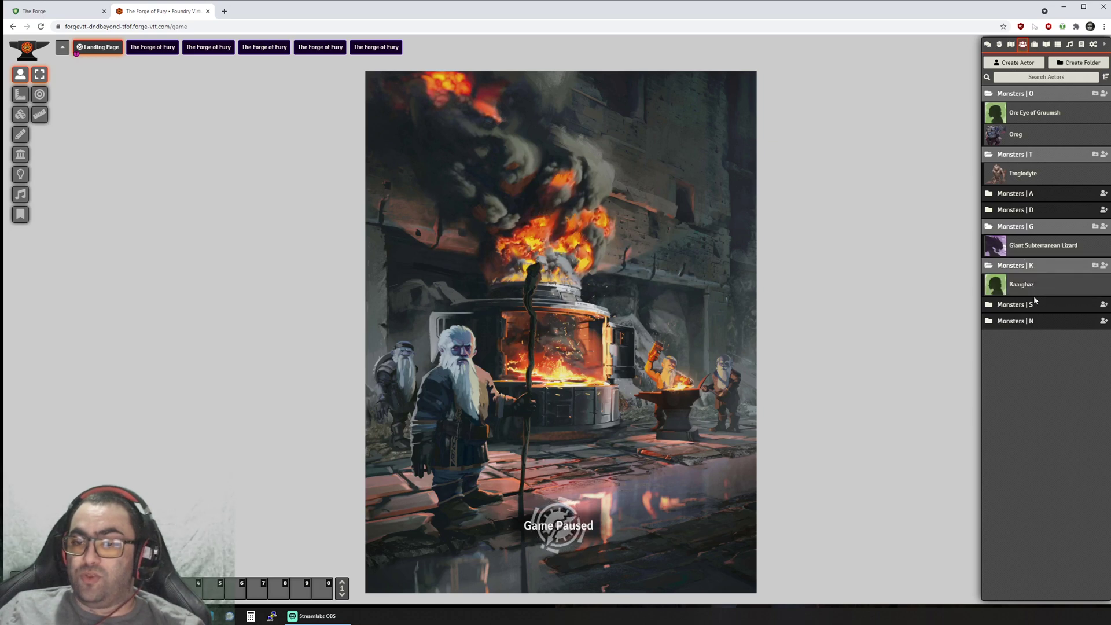
pyautogui.click(1036, 305)
pyautogui.click(1039, 344)
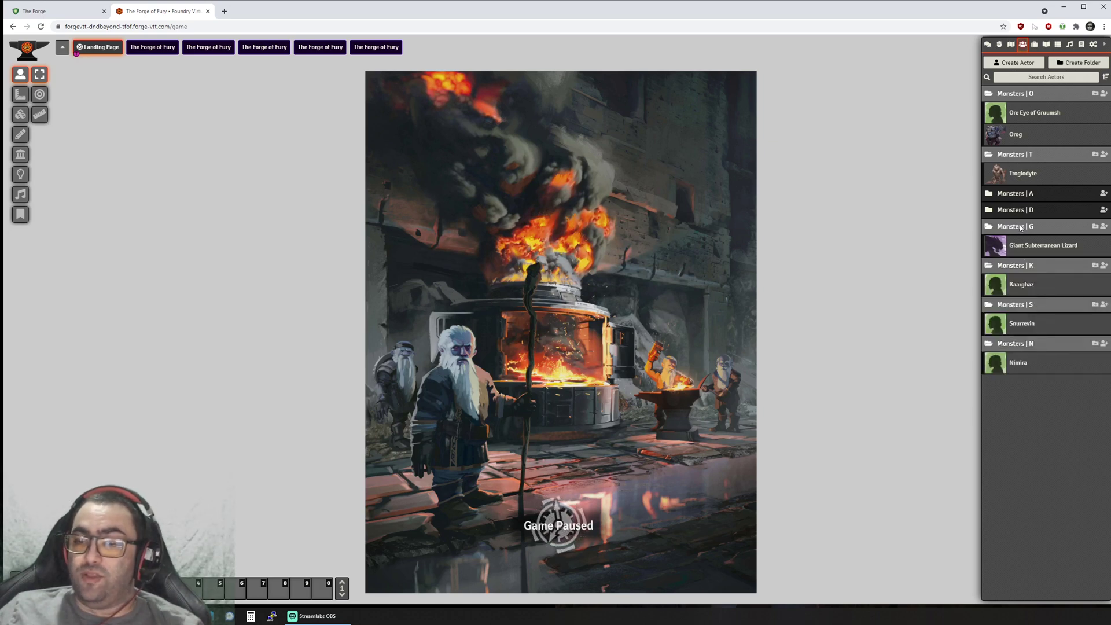
pyautogui.click(1033, 210)
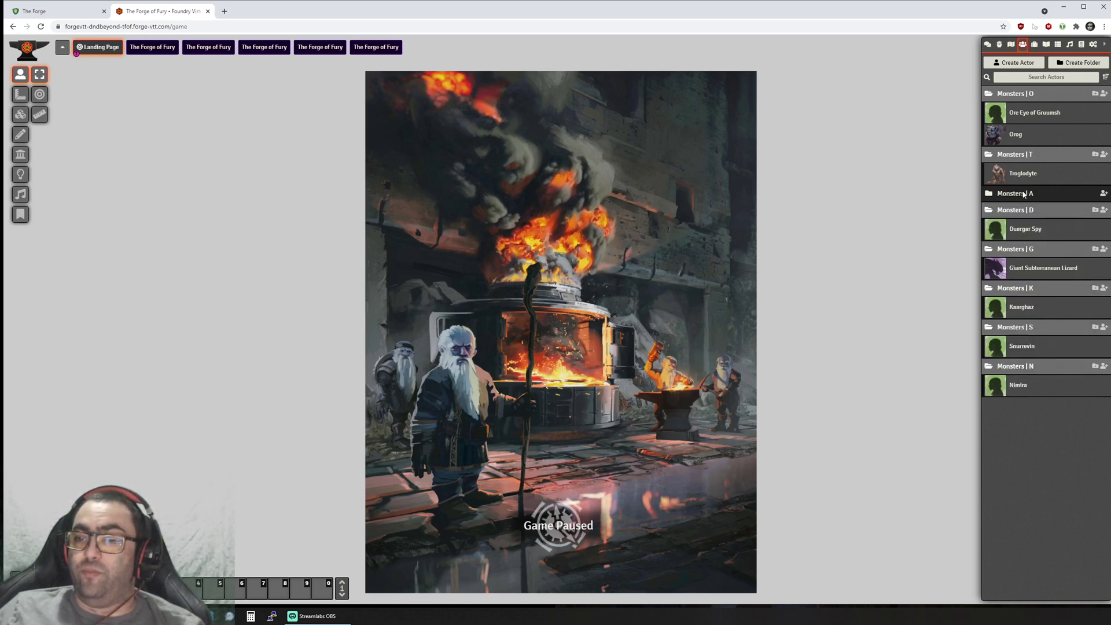
pyautogui.click(1022, 194)
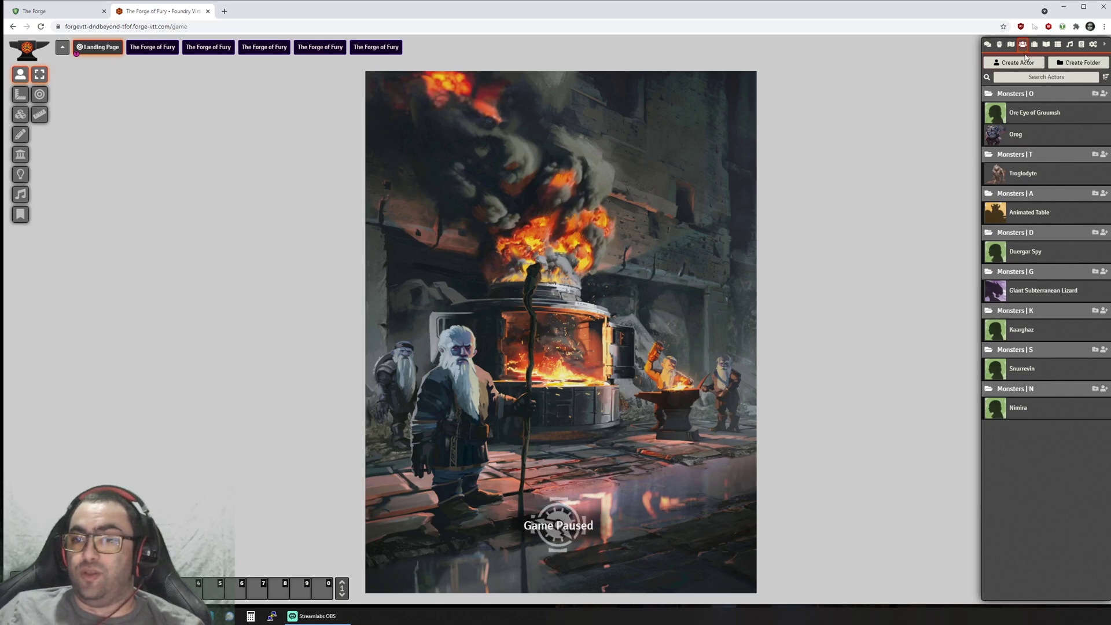
# Step: Read the journal's Synopsis, Character Hooks, Approaching Khundrukar and Aftermath chapters, then exit the game
pyautogui.click(1048, 44)
pyautogui.click(1041, 93)
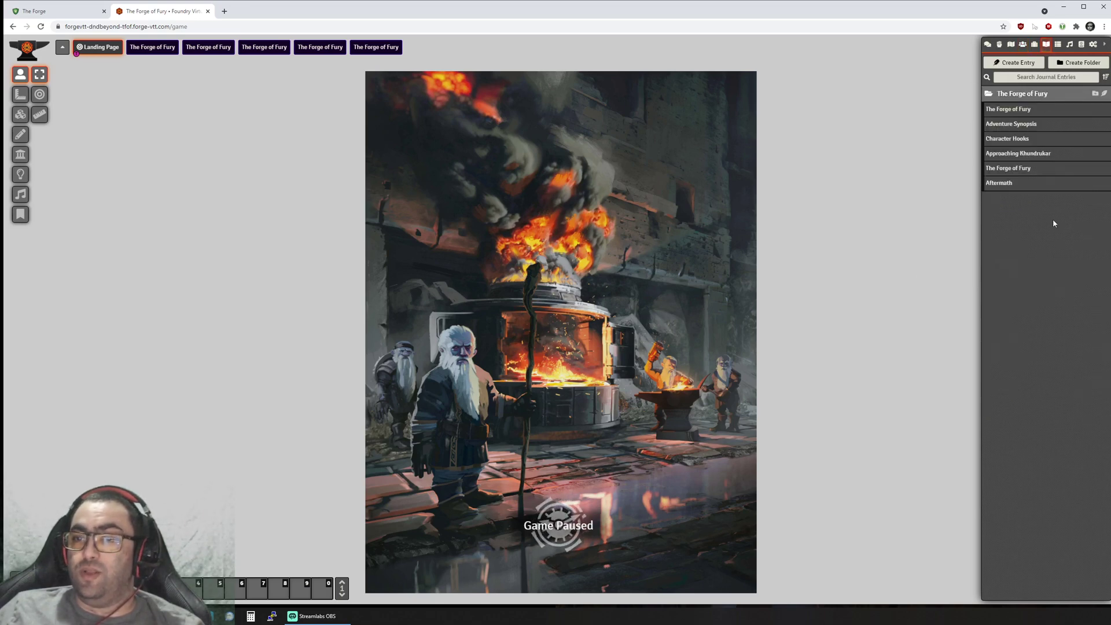
pyautogui.click(1022, 111)
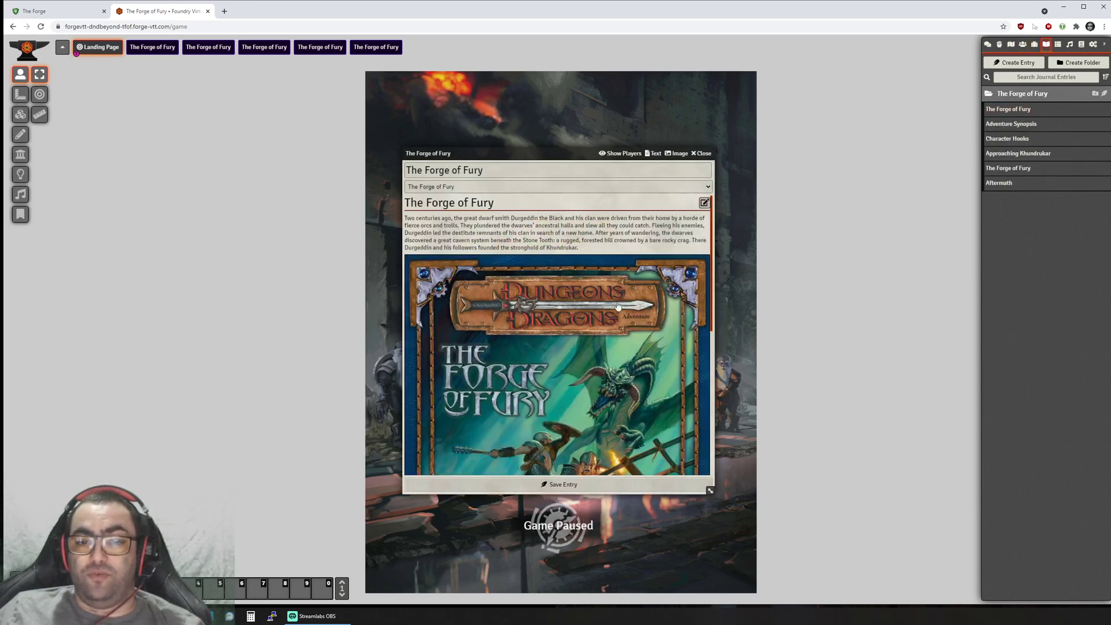
pyautogui.scroll(-5, 621, 307)
pyautogui.click(1014, 127)
pyautogui.click(1016, 142)
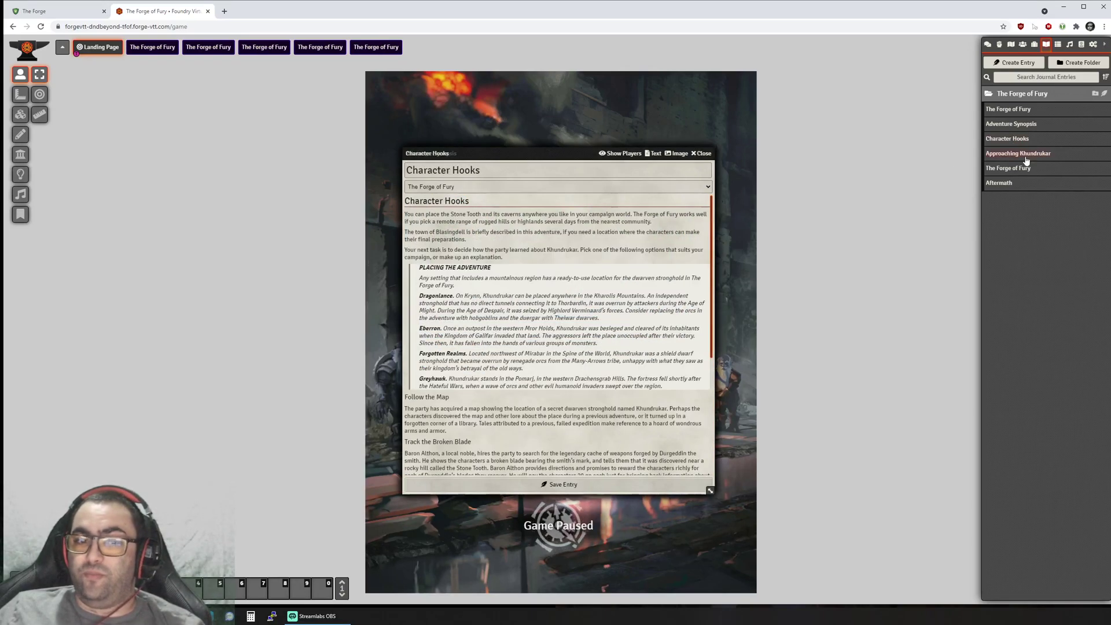
pyautogui.click(1025, 154)
pyautogui.click(1018, 169)
pyautogui.click(1005, 183)
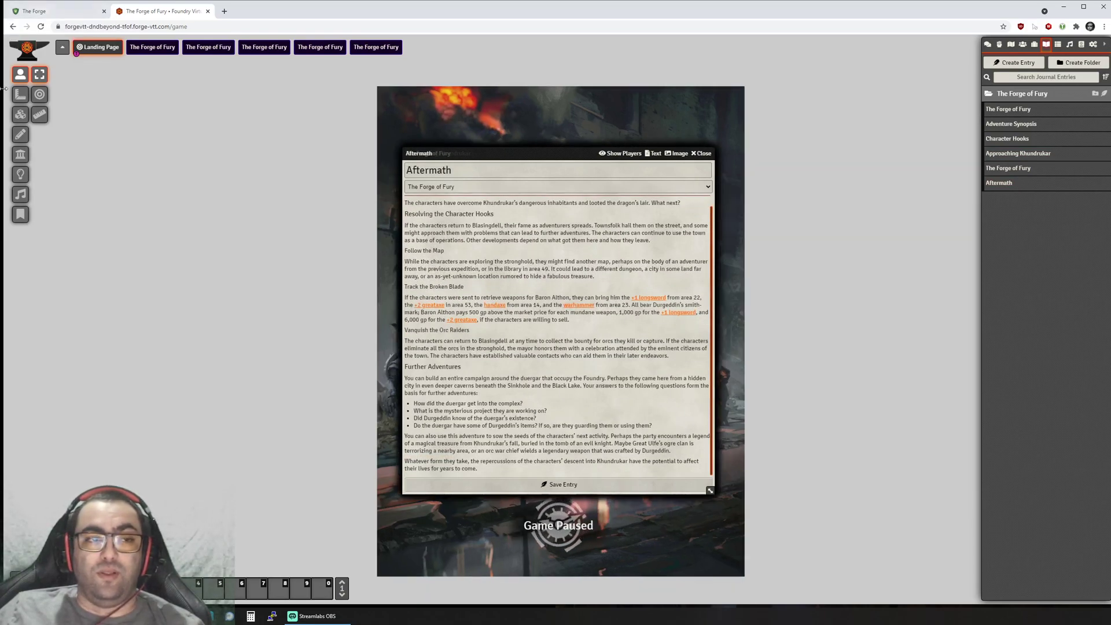
pyautogui.click(98, 47)
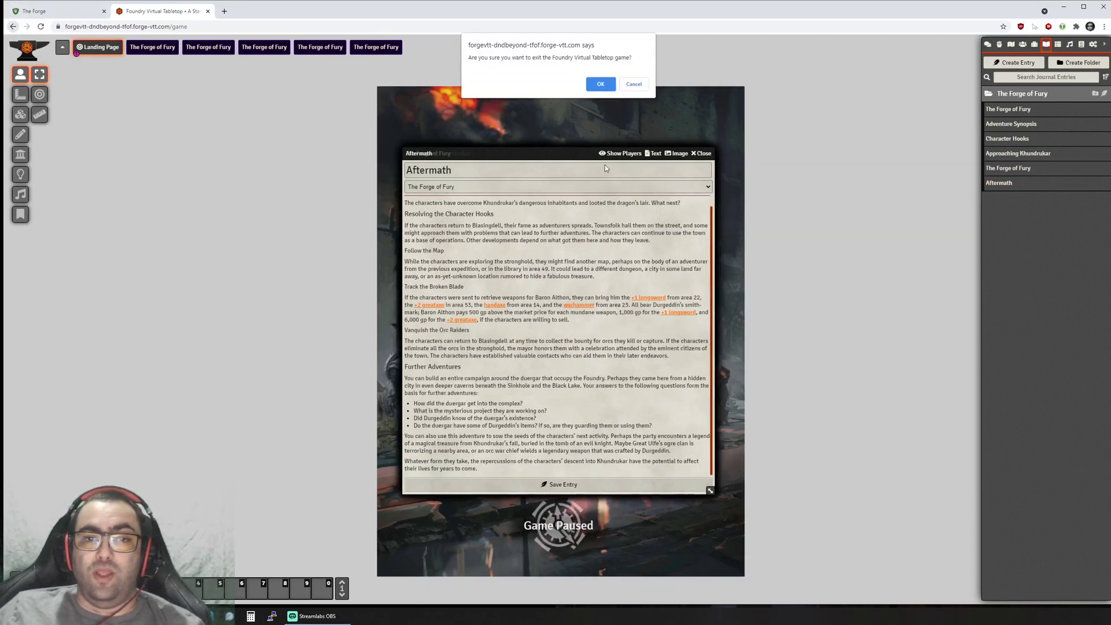
pyautogui.click(601, 84)
# Step: Reload the games list, then return to the Bazaar and dismiss the import-complete message
pyautogui.rightClick(463, 153)
pyautogui.click(480, 182)
pyautogui.scroll(-5, 623, 288)
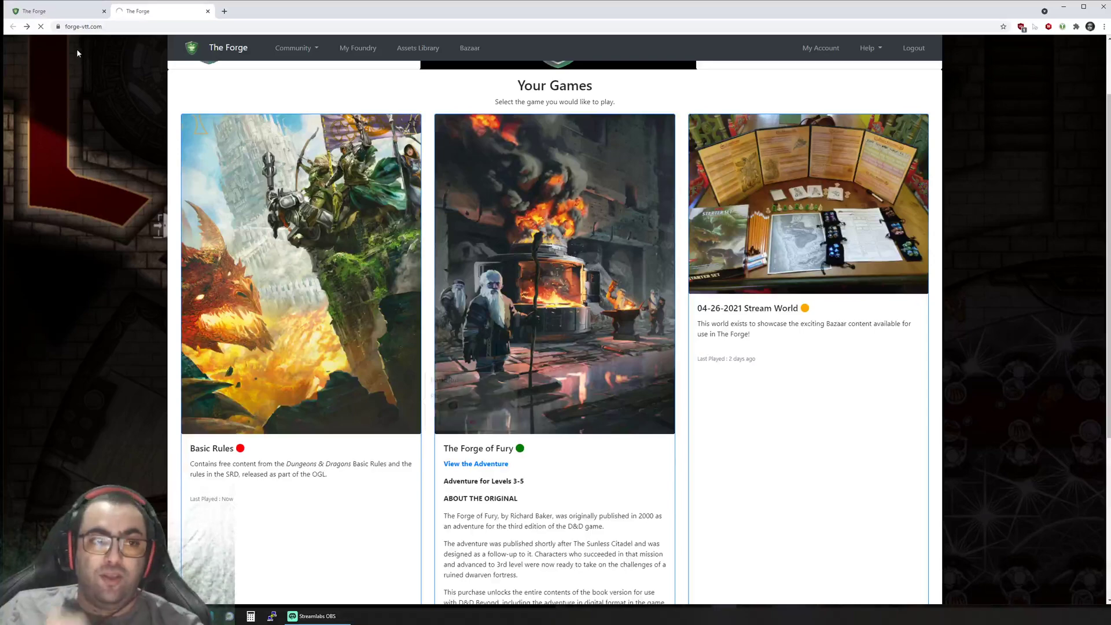
pyautogui.click(65, 17)
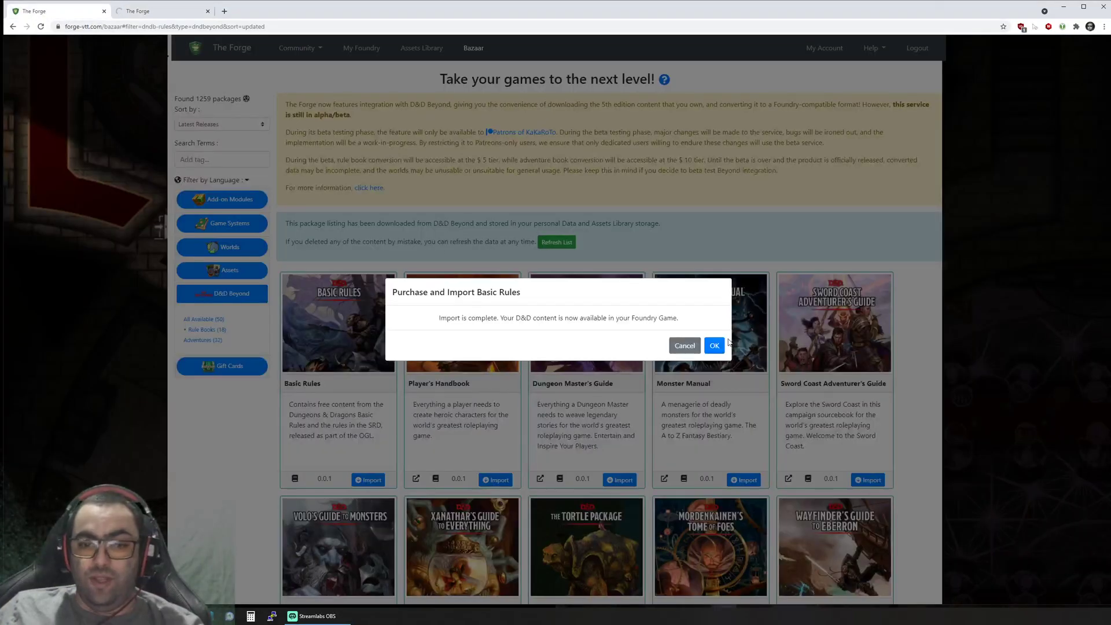
pyautogui.click(715, 346)
# Step: Import Curse of Strahd as a Foundry world from the adventures listing, then open the Basic Rules game
pyautogui.click(206, 340)
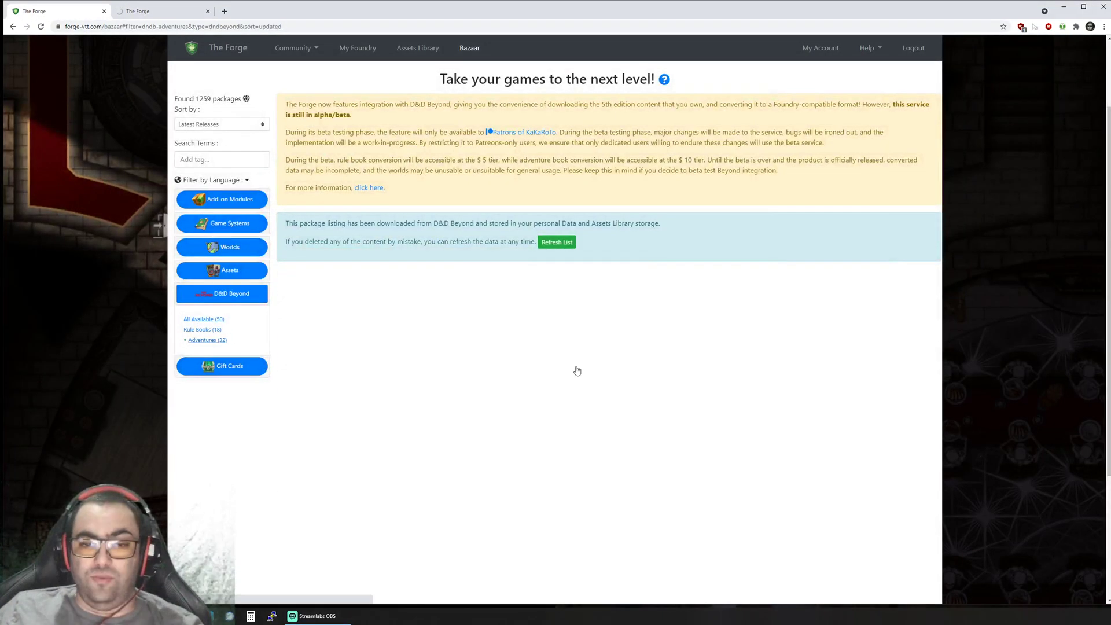
pyautogui.click(370, 479)
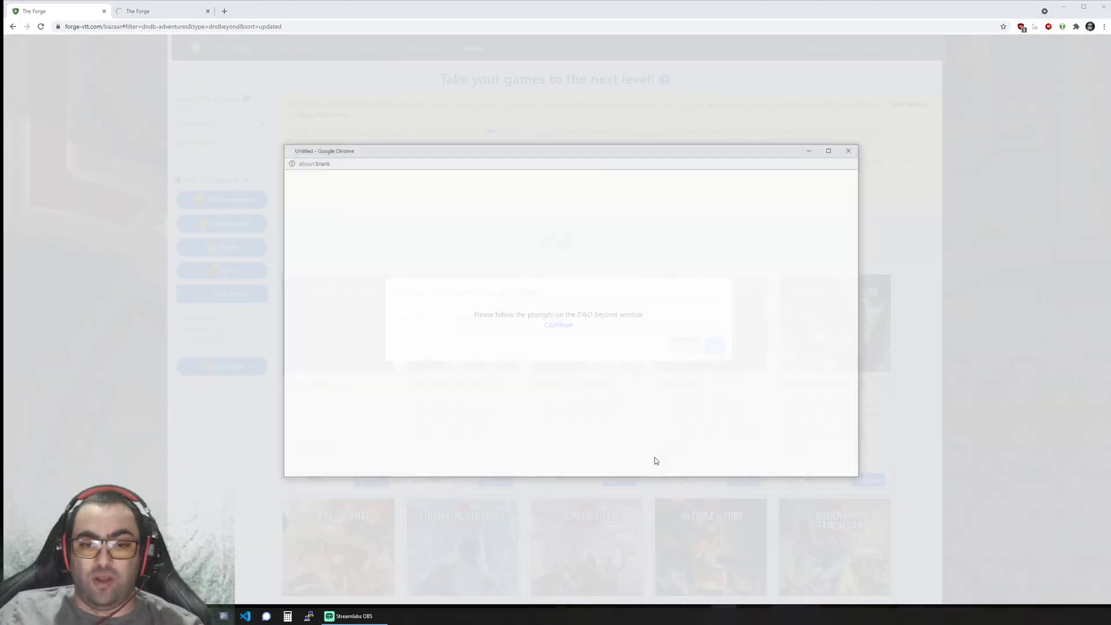
pyautogui.click(636, 305)
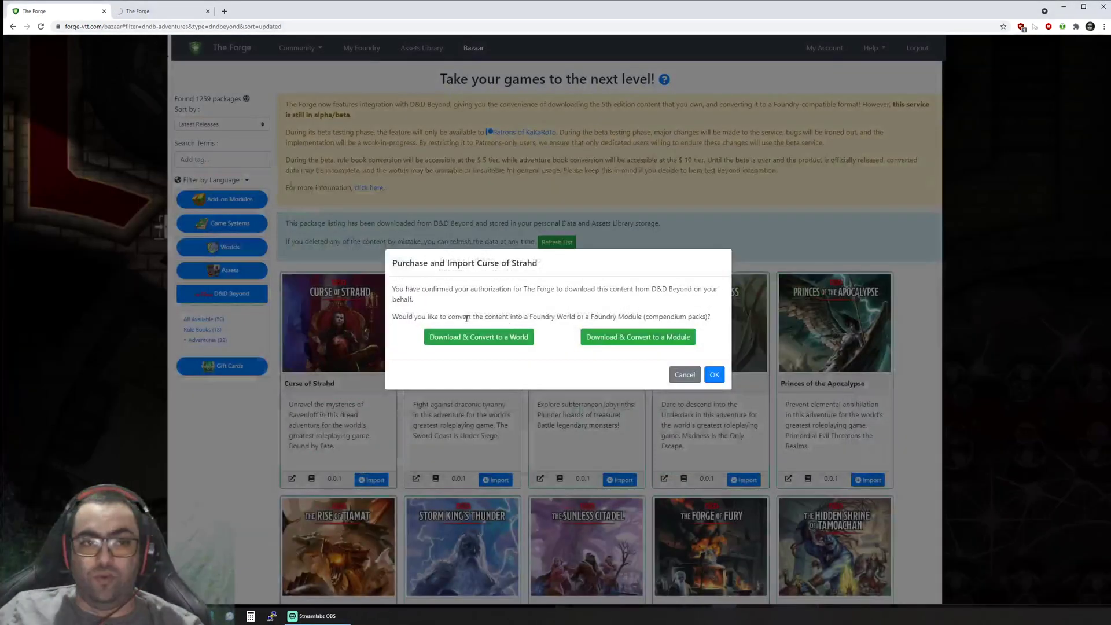
pyautogui.click(495, 341)
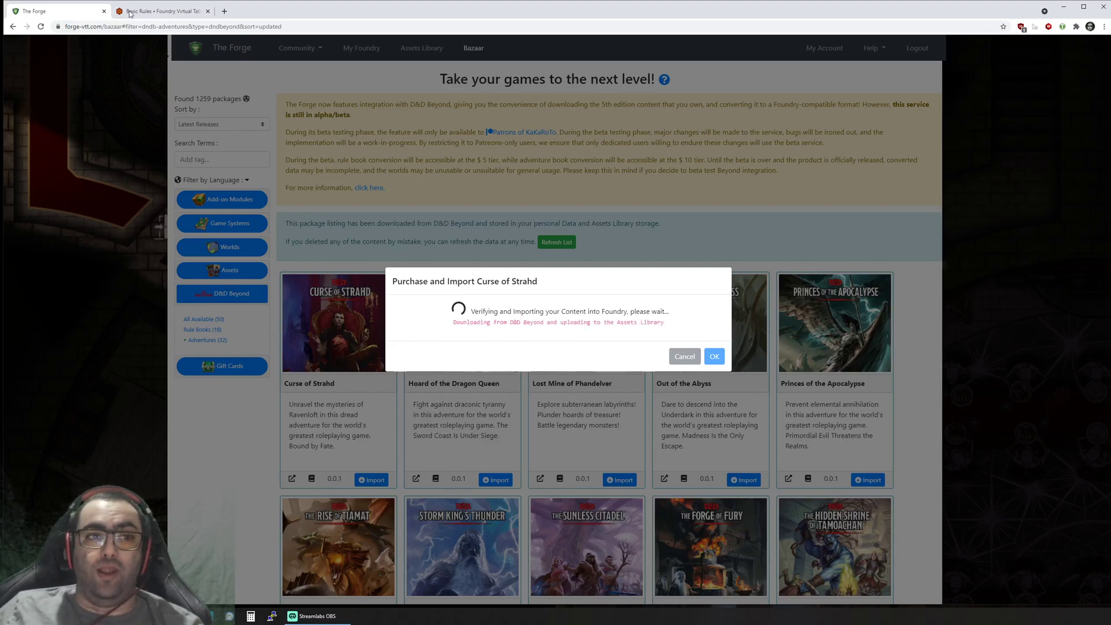
pyautogui.click(148, 11)
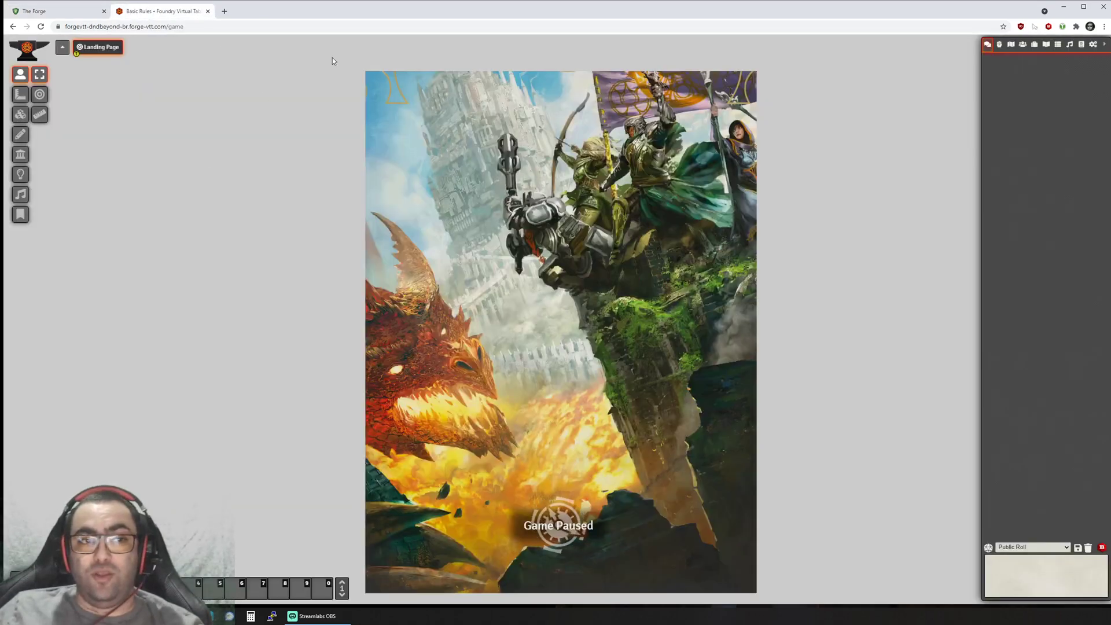
# Step: Open the Aboleth's sheet and expand its Lair Description, Lair Actions and Regional Effects features
pyautogui.click(1023, 44)
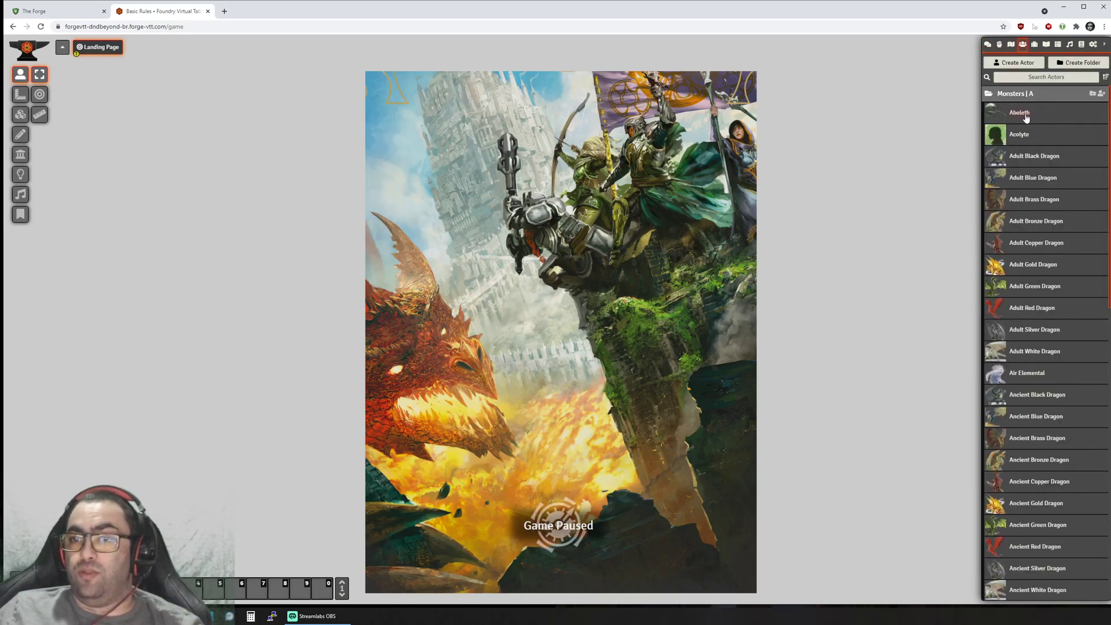
pyautogui.click(1022, 114)
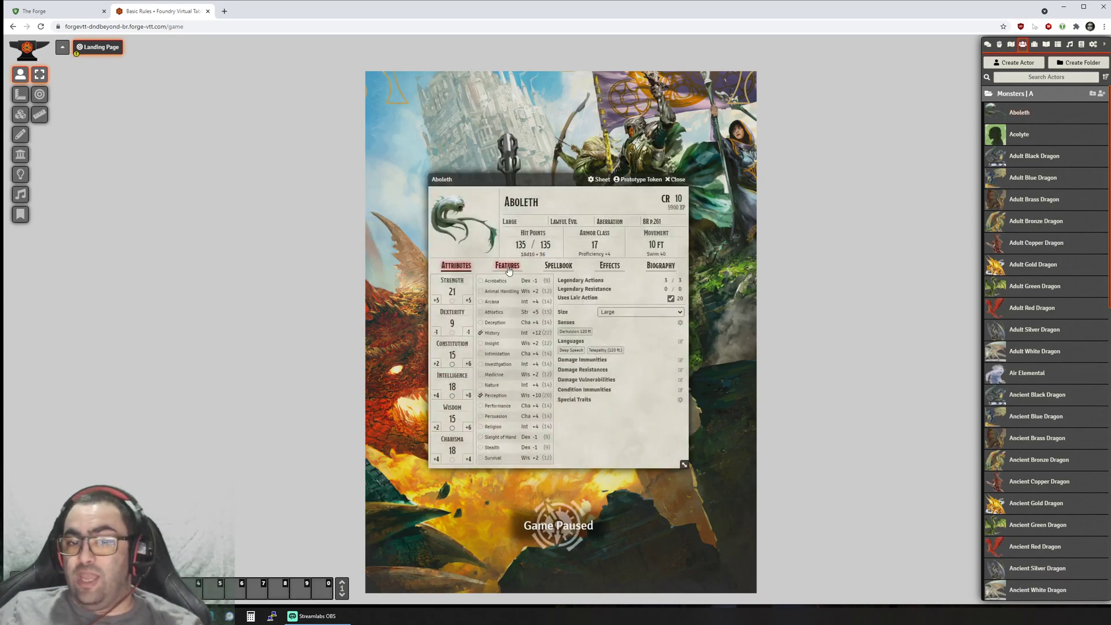
pyautogui.click(508, 266)
pyautogui.scroll(-2, 519, 344)
pyautogui.click(468, 421)
pyautogui.click(476, 429)
pyautogui.click(468, 445)
pyautogui.scroll(10, 469, 405)
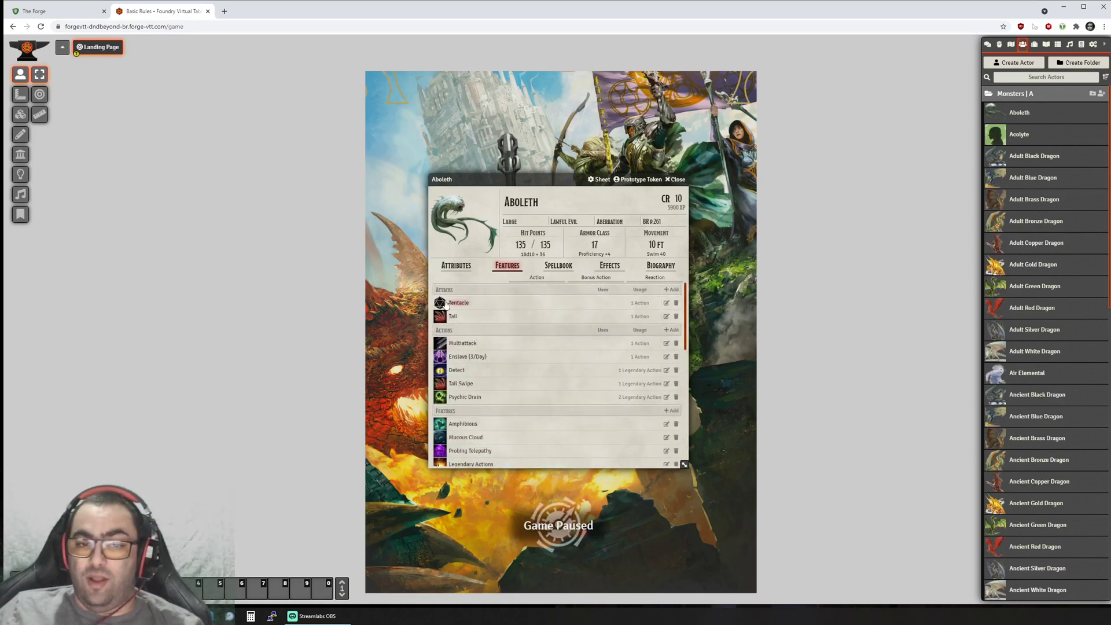
# Step: Roll the Tentacle attack to chat and open the Heal spell linked in its card
pyautogui.click(440, 302)
pyautogui.click(988, 44)
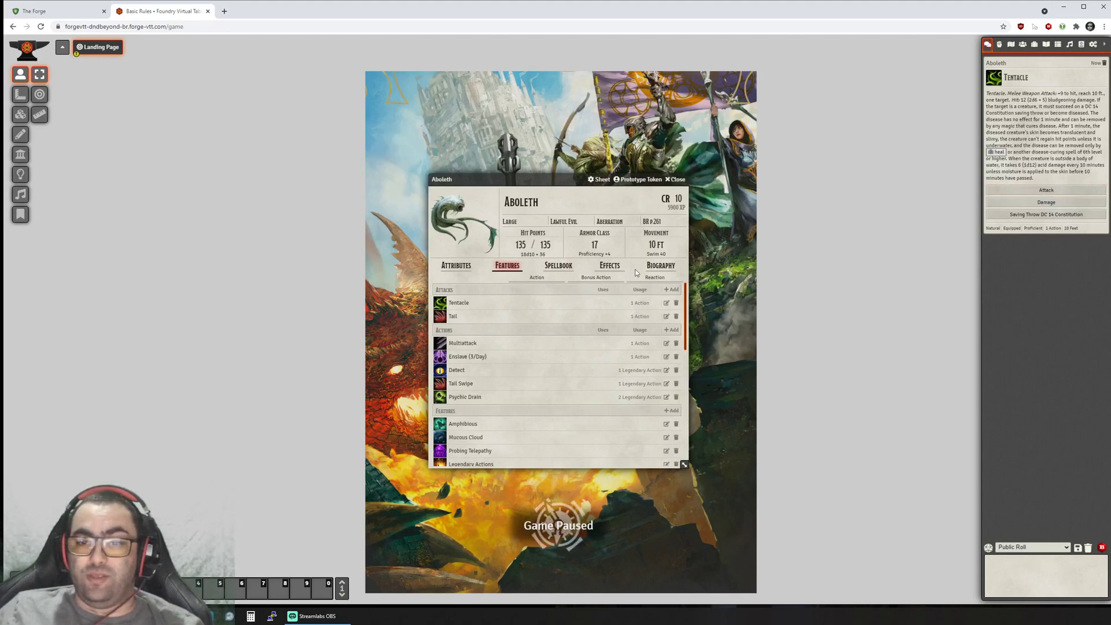
pyautogui.click(1000, 154)
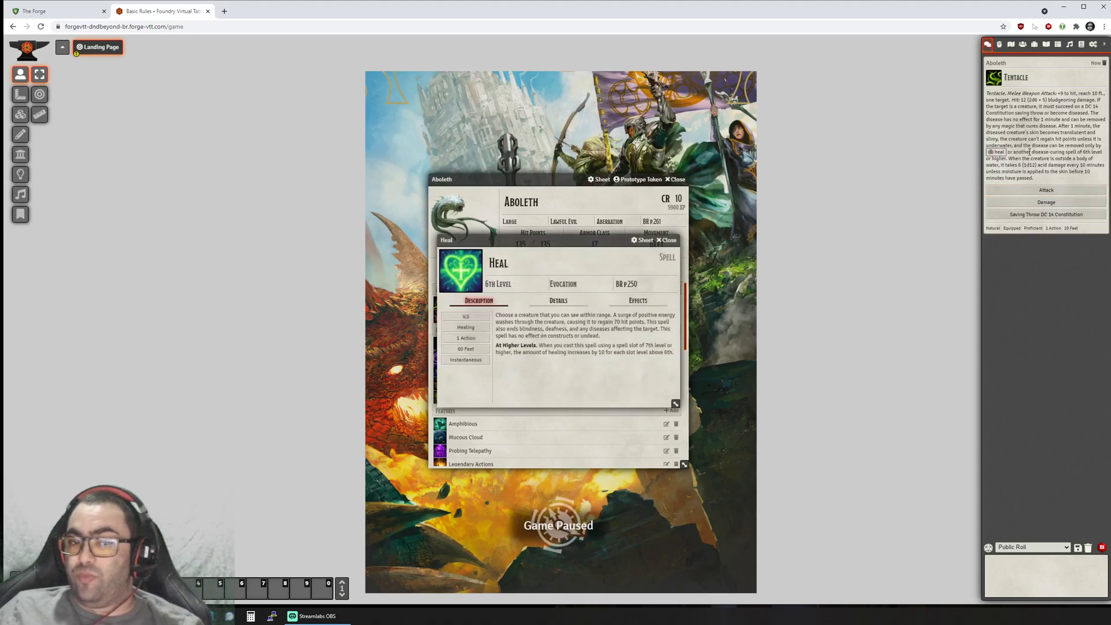
pyautogui.moveTo(581, 236); pyautogui.dragTo(407, 198)
# Step: Close the Heal and Aboleth windows and drag an Aboleth token onto the scene
pyautogui.click(493, 202)
pyautogui.click(676, 180)
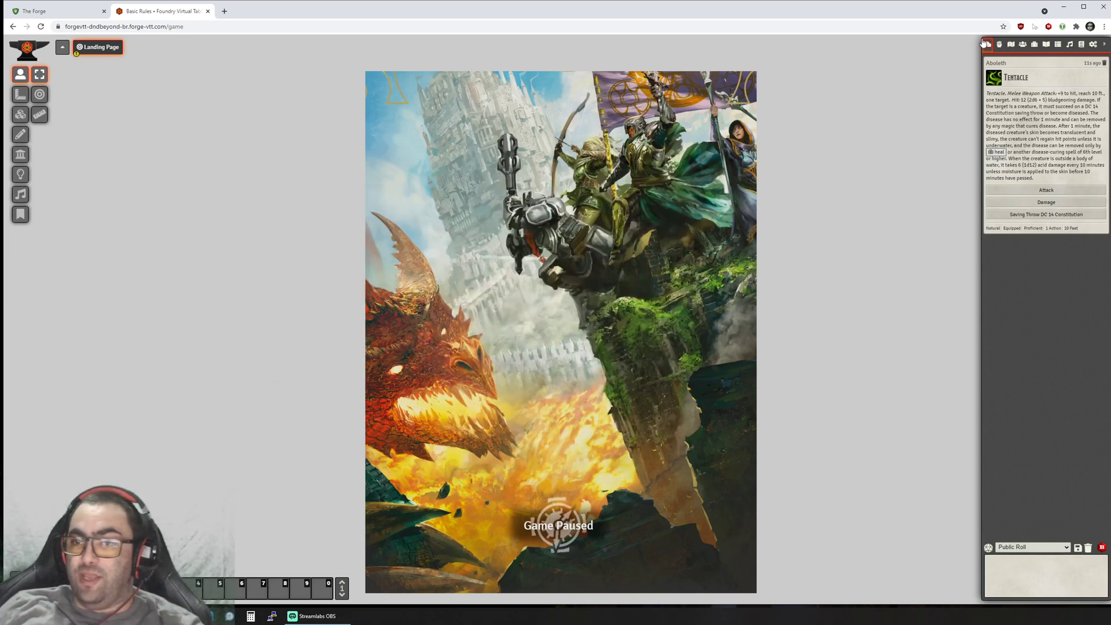
pyautogui.click(1023, 45)
pyautogui.moveTo(1021, 118); pyautogui.dragTo(792, 186)
# Step: Scroll down the actors list and expand the Monsters | M folder
pyautogui.scroll(-1, 1017, 167)
pyautogui.scroll(-1, 1018, 166)
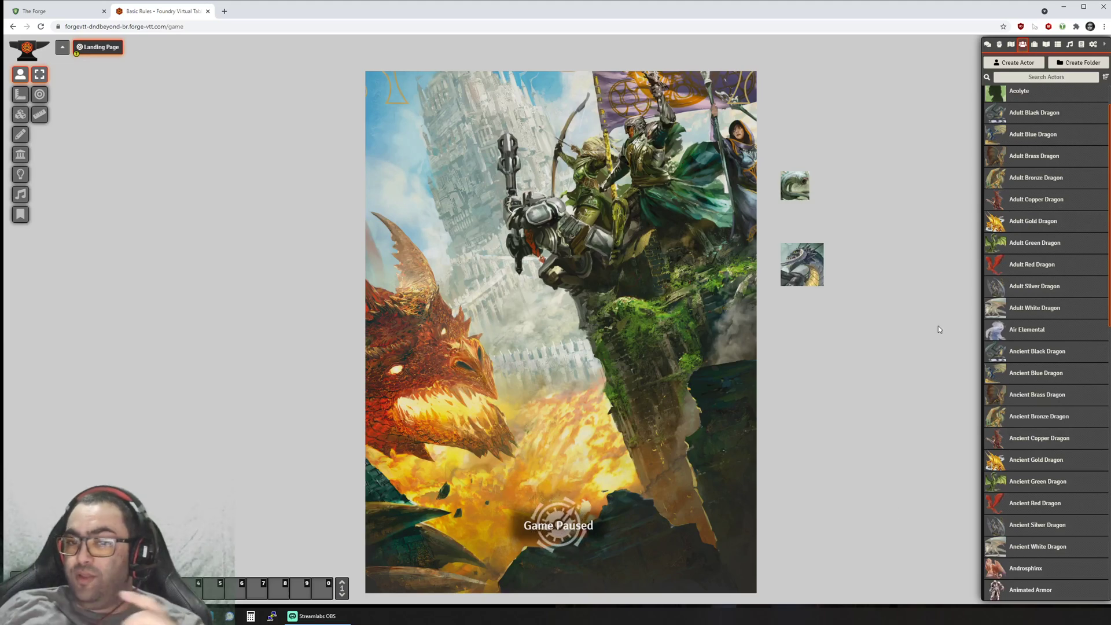
pyautogui.scroll(-10, 1025, 256)
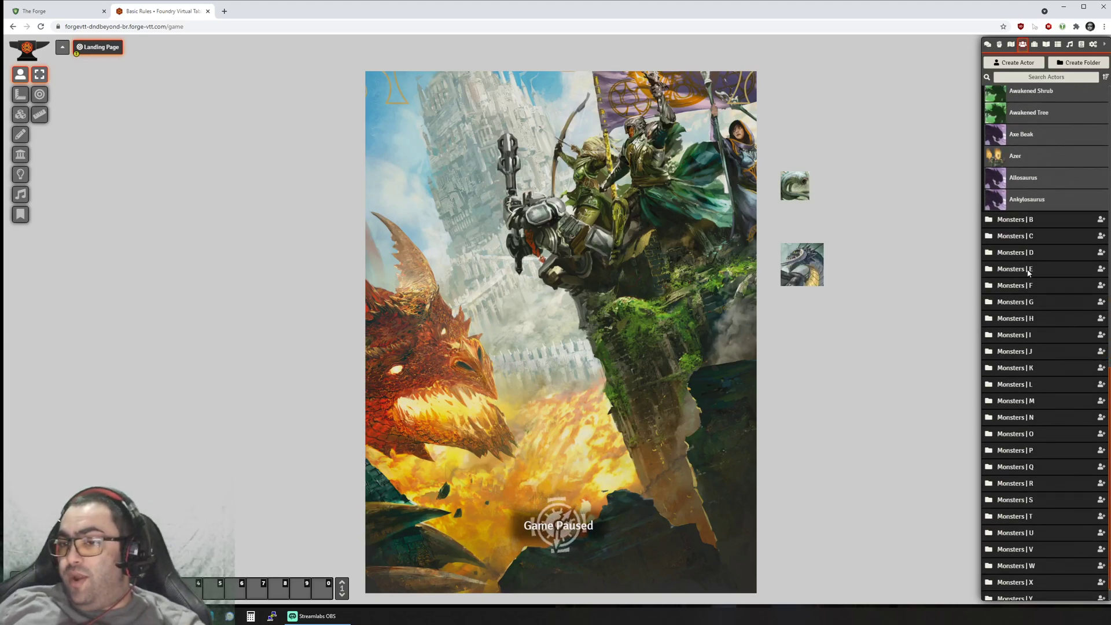
pyautogui.scroll(-1, 1028, 274)
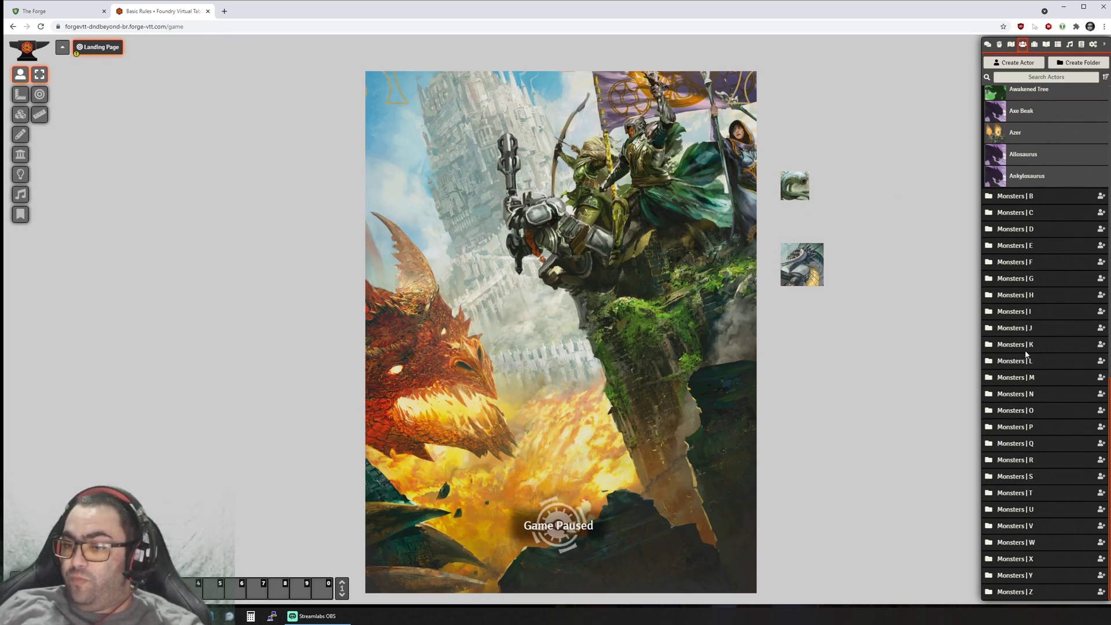
pyautogui.click(1031, 377)
# Step: Open the Mage's sheet, view its features, and expand Suggestion and Misty Step in the spellbook
pyautogui.click(1017, 397)
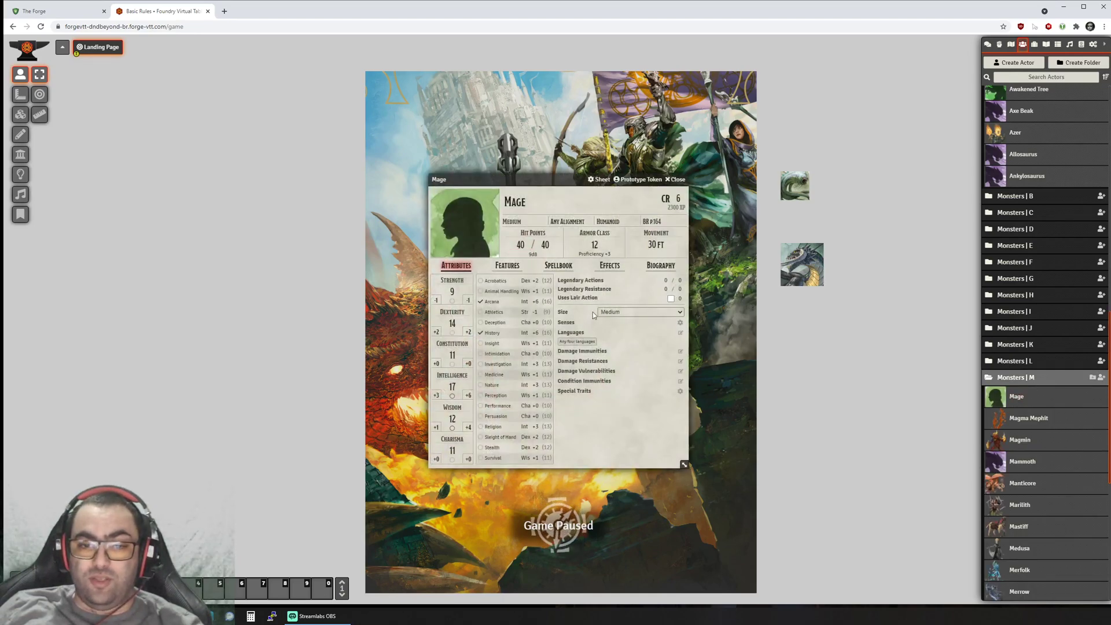
pyautogui.click(507, 265)
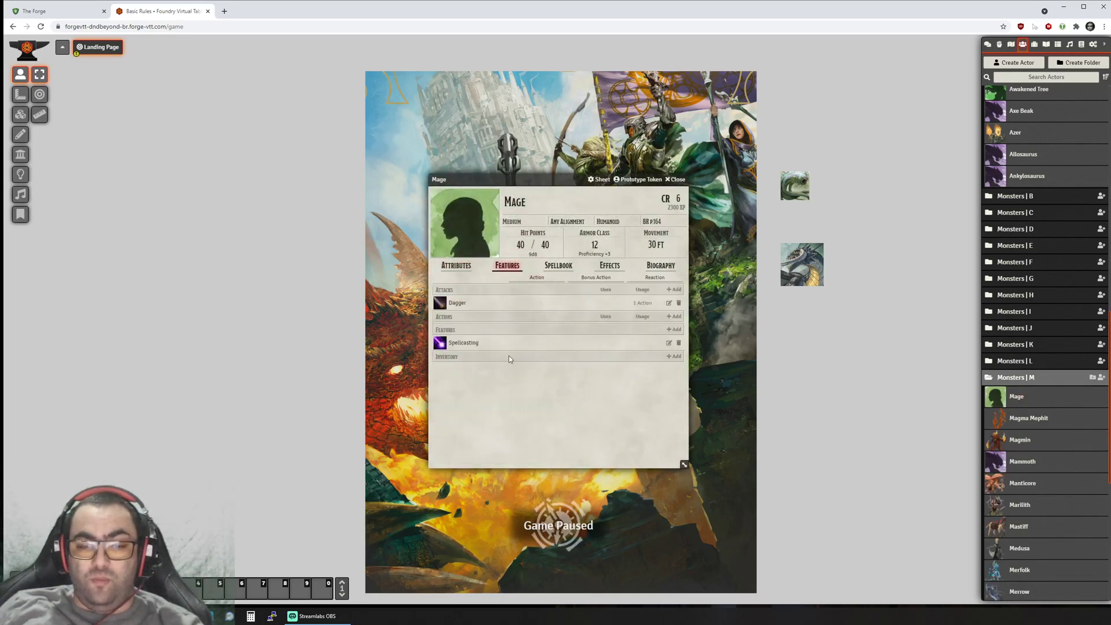
pyautogui.click(559, 265)
pyautogui.scroll(-2, 495, 379)
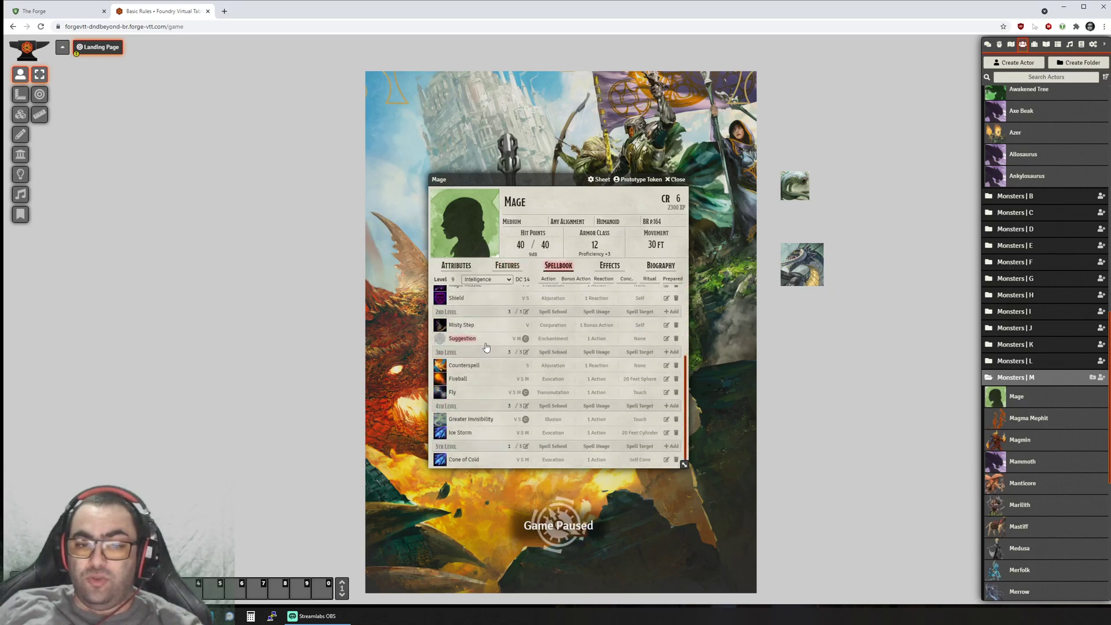
pyautogui.click(462, 339)
pyautogui.click(472, 326)
pyautogui.scroll(3, 457, 319)
# Step: Post Fire Bolt to chat, view its card, then bring up the items directory
pyautogui.click(440, 306)
pyautogui.click(989, 44)
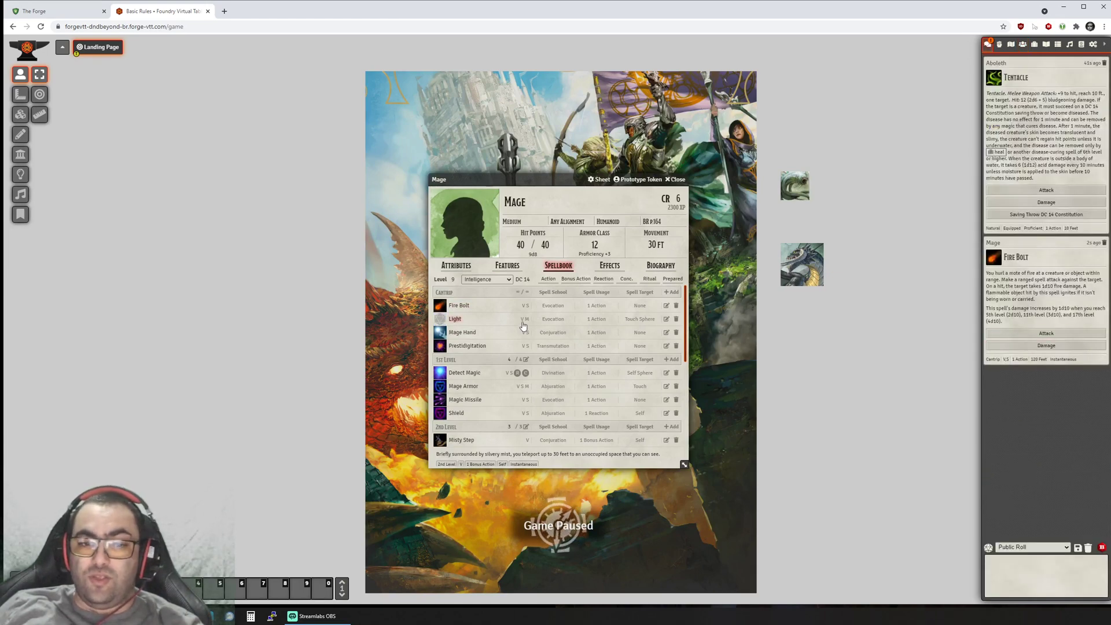
pyautogui.click(1035, 45)
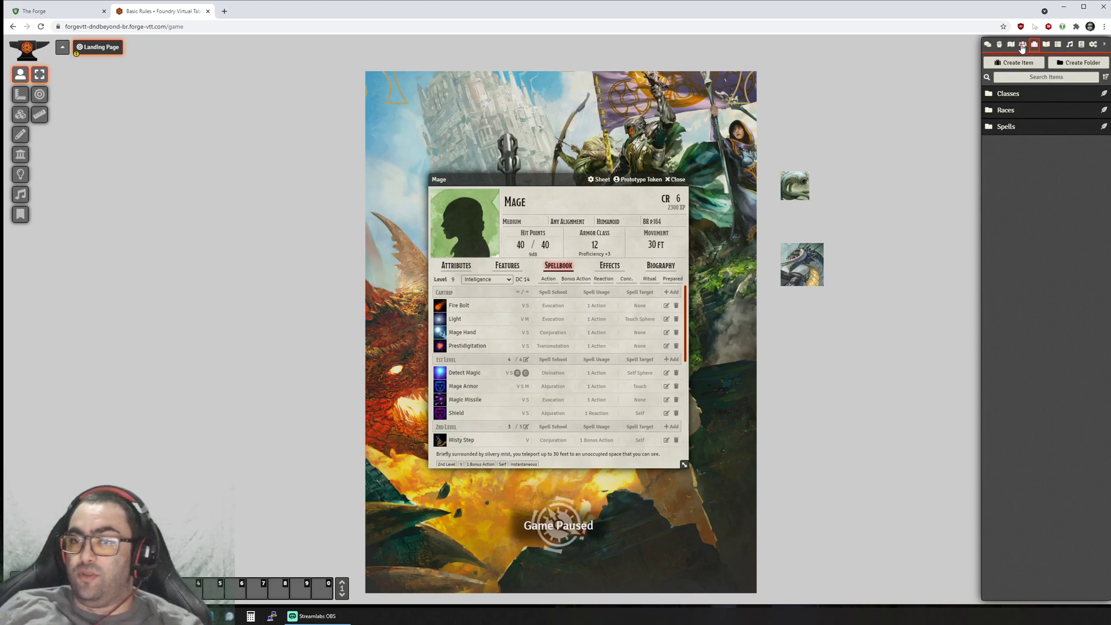
# Step: Expand the Spells folder, browse its contents, and collapse it again
pyautogui.click(1007, 127)
pyautogui.scroll(-20, 1025, 197)
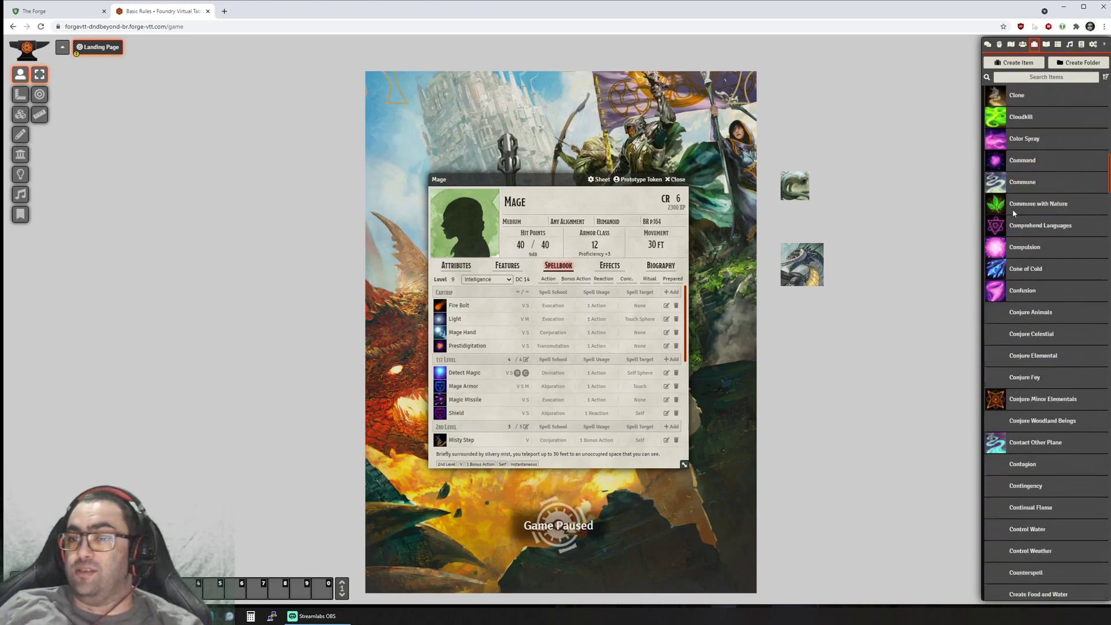
pyautogui.scroll(20, 1023, 217)
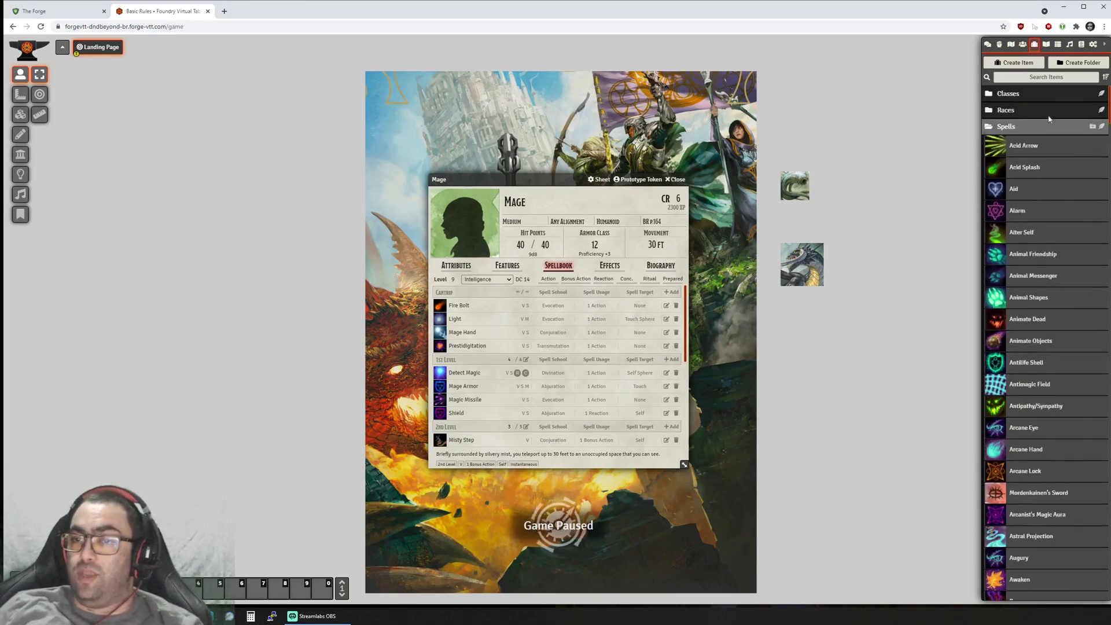
pyautogui.click(1013, 126)
# Step: Look through the Elf and Tiefling race entries, then collapse the Races folder
pyautogui.click(1016, 111)
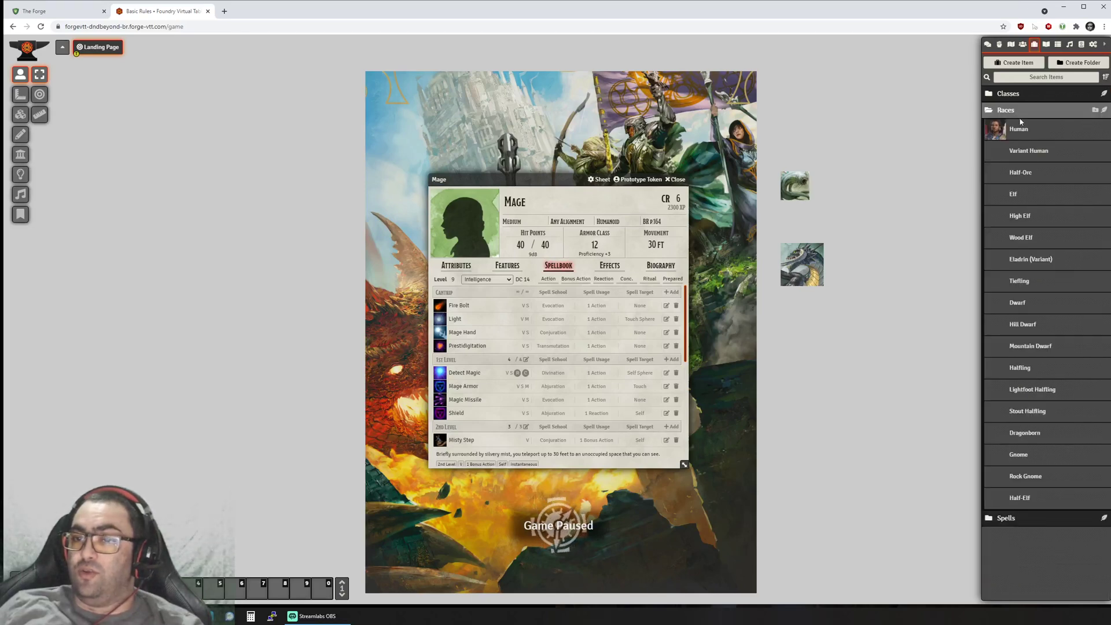
pyautogui.click(1014, 197)
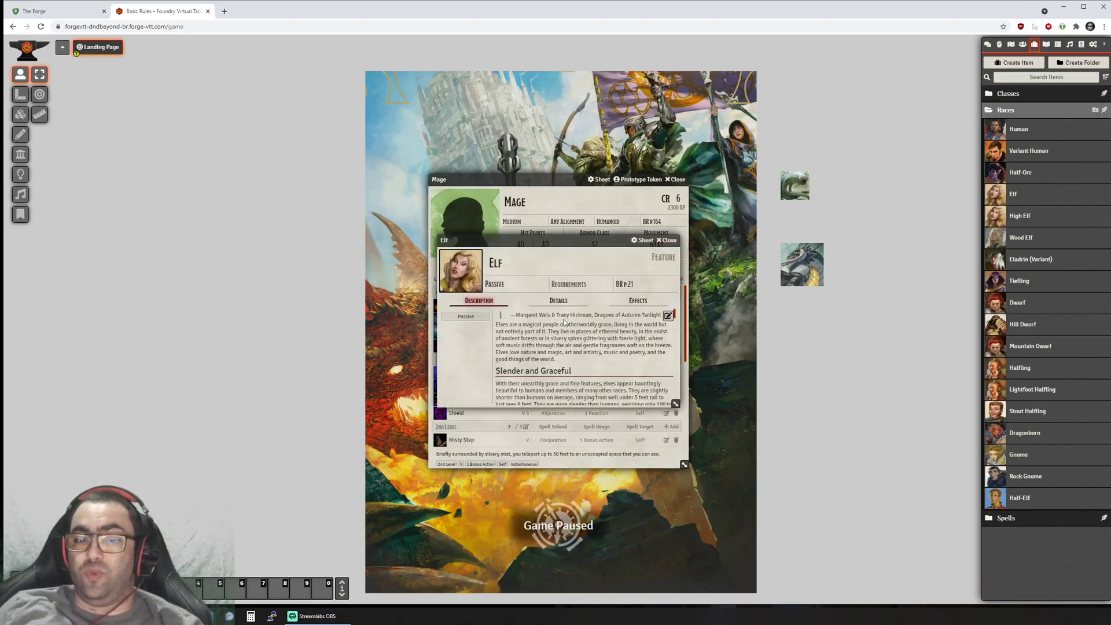
pyautogui.scroll(-6, 608, 366)
pyautogui.scroll(3, 610, 366)
pyautogui.click(667, 240)
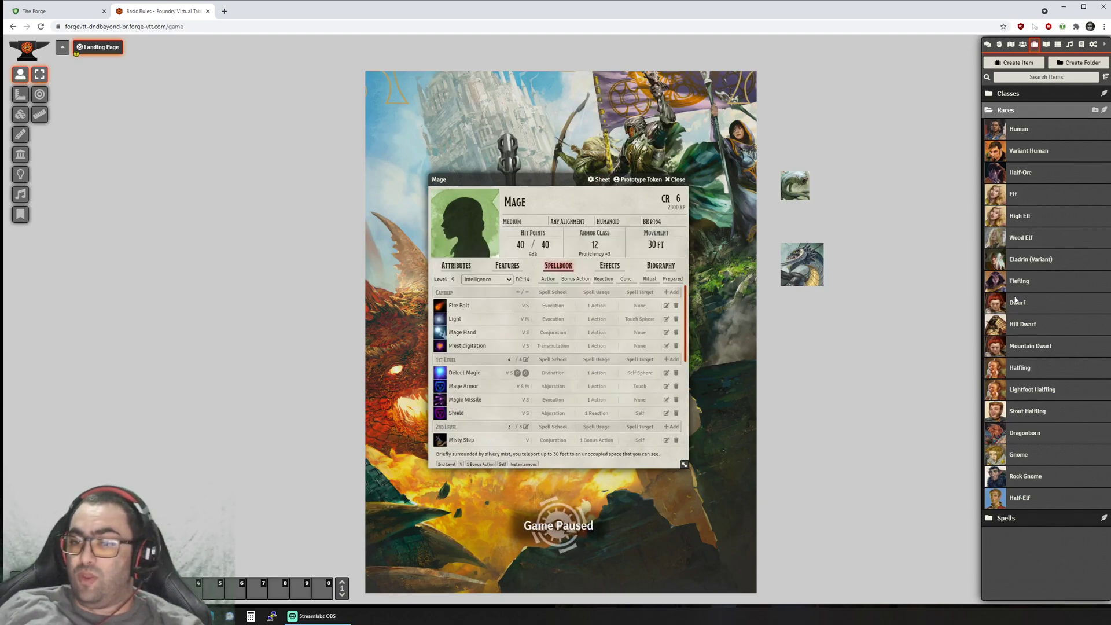
pyautogui.click(1018, 282)
pyautogui.scroll(-5, 590, 356)
pyautogui.scroll(2, 591, 356)
pyautogui.click(667, 240)
pyautogui.click(1010, 111)
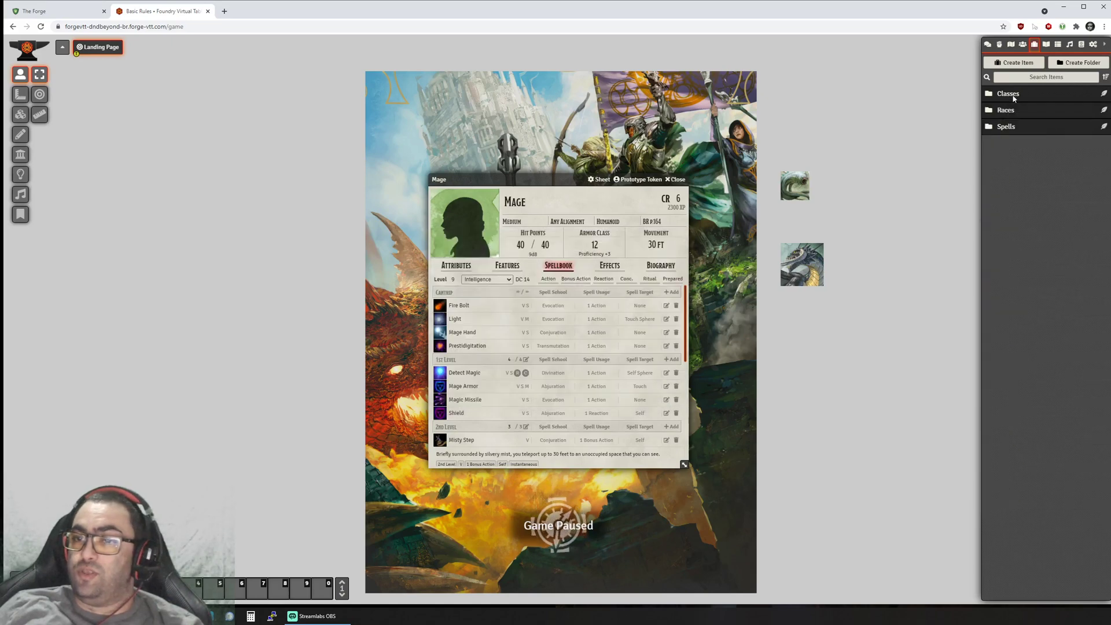
# Step: Expand Classes and the Wizard, Wizard Features, Paladin and Oath of Devotion Features folders
pyautogui.click(1013, 95)
pyautogui.click(1021, 225)
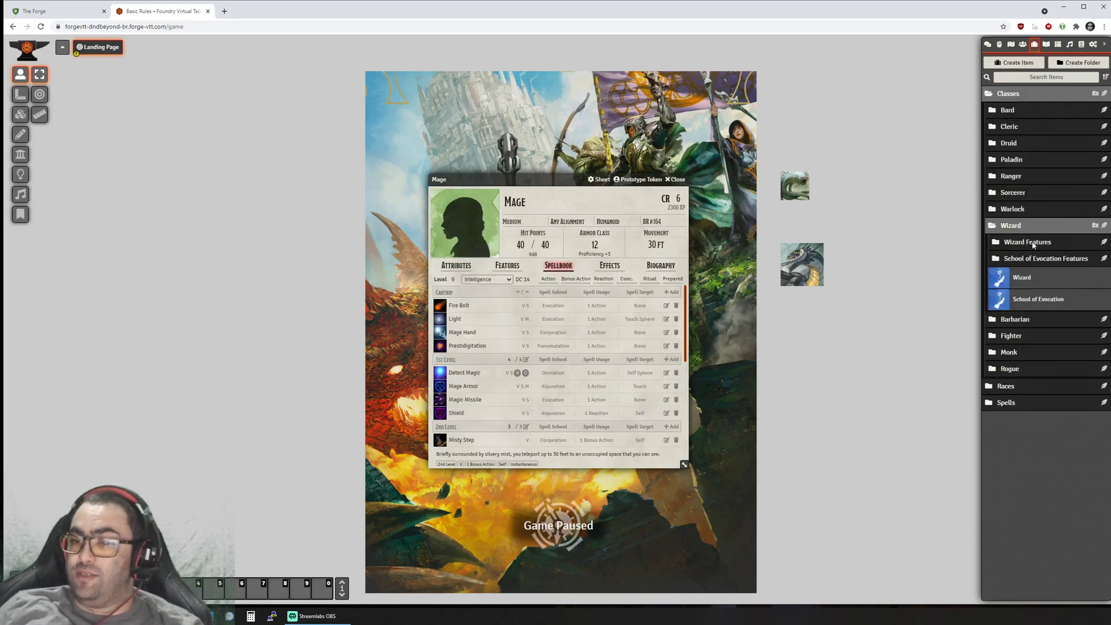
pyautogui.click(1027, 242)
pyautogui.scroll(-2, 1023, 194)
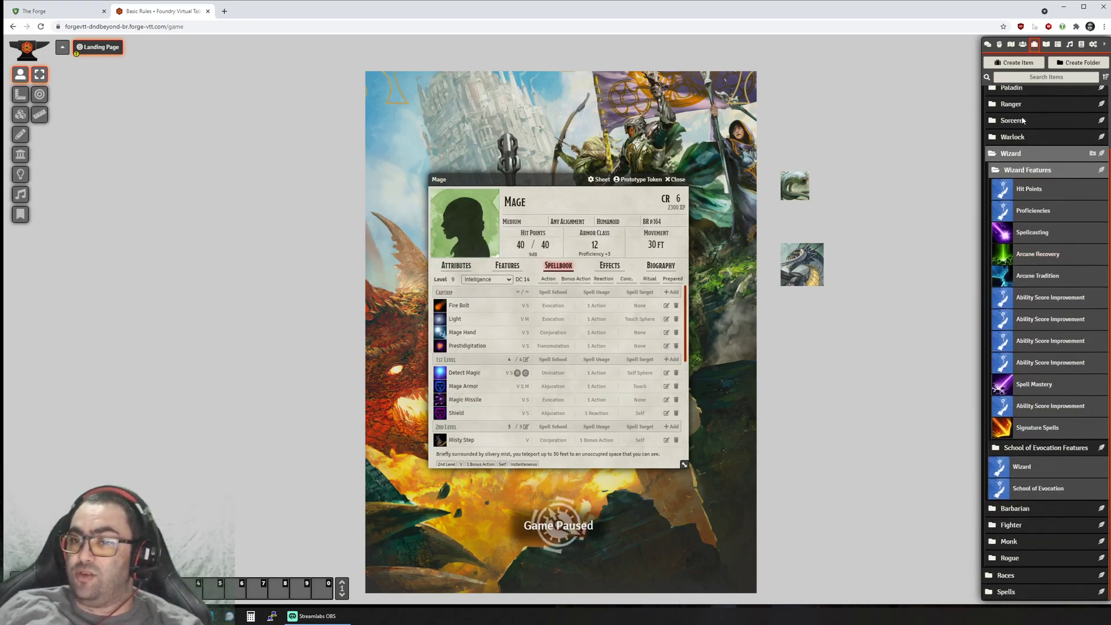
pyautogui.click(1013, 88)
pyautogui.click(1028, 120)
pyautogui.scroll(2, 1036, 217)
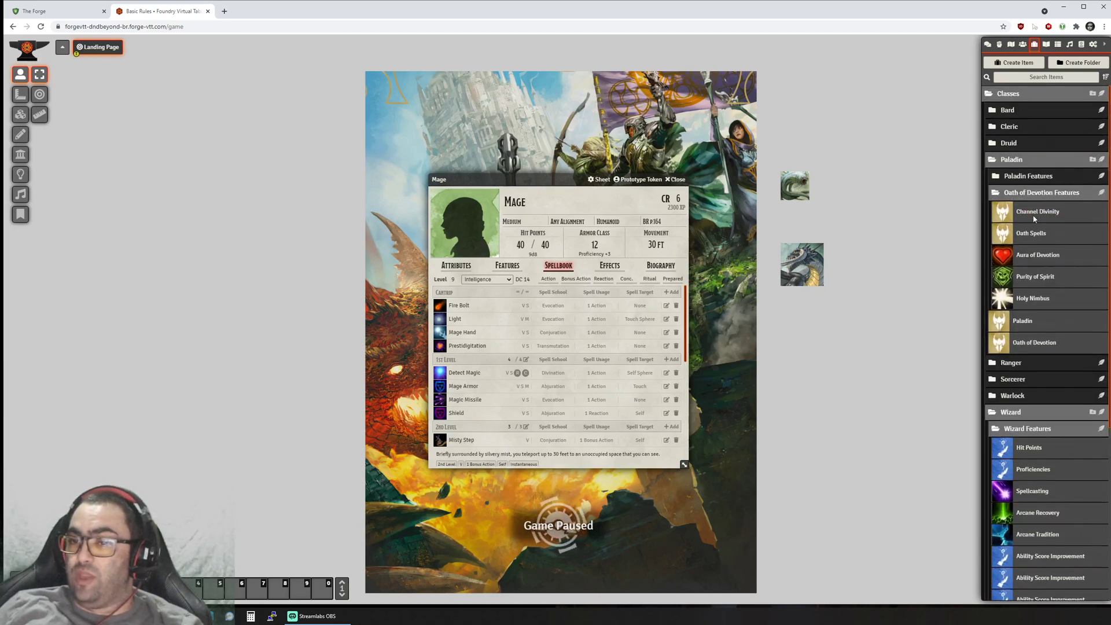
# Step: Expand the Cleric and Druid class folders and peek into the Arctic and Underdark features
pyautogui.click(1020, 127)
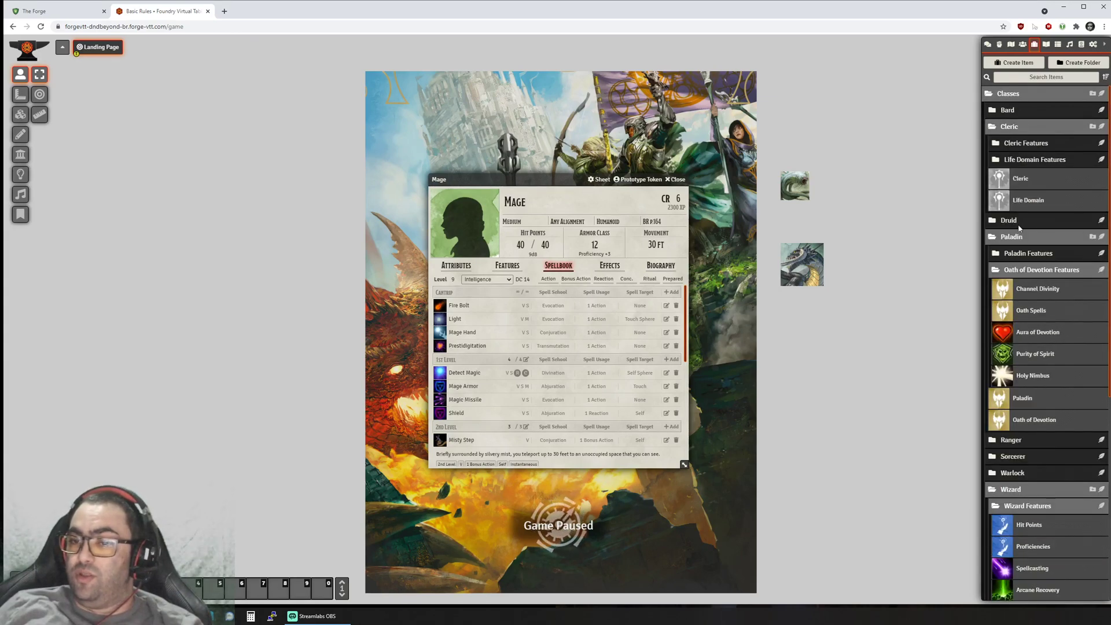
pyautogui.click(1020, 220)
pyautogui.click(1047, 277)
pyautogui.click(1047, 277)
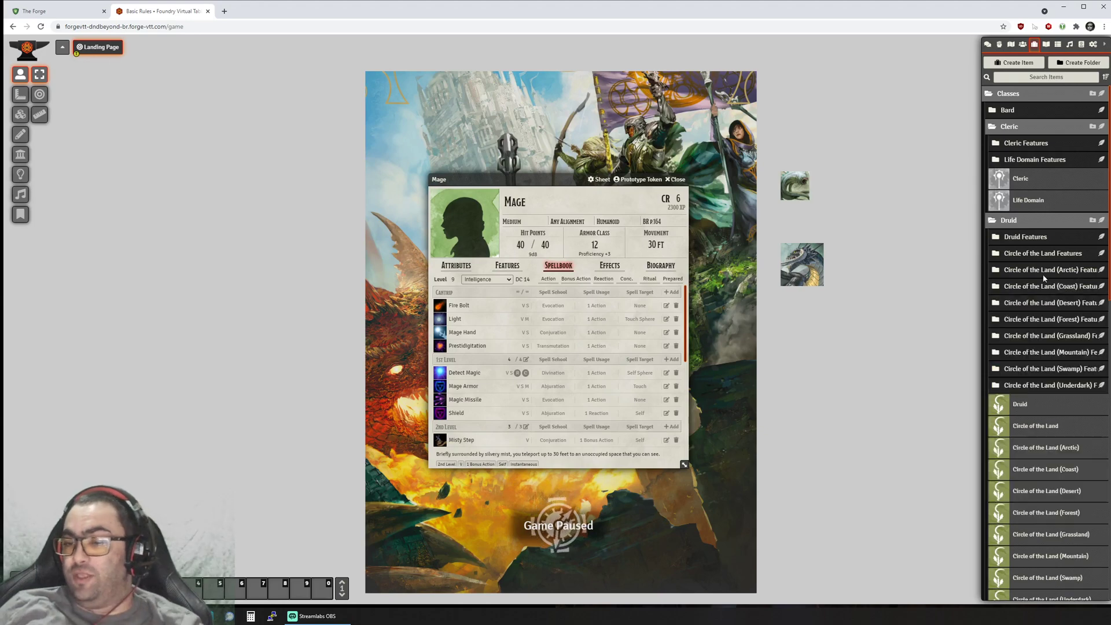
pyautogui.click(1048, 277)
pyautogui.click(1039, 272)
pyautogui.scroll(-3, 1039, 243)
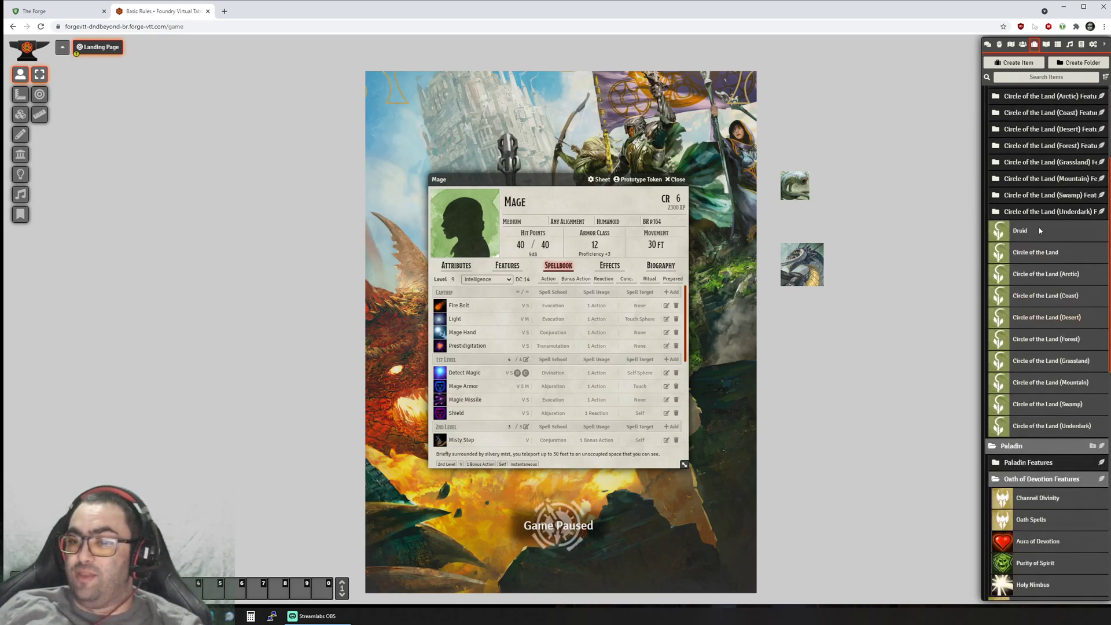
pyautogui.click(1058, 212)
pyautogui.click(1060, 212)
pyautogui.scroll(3, 1057, 209)
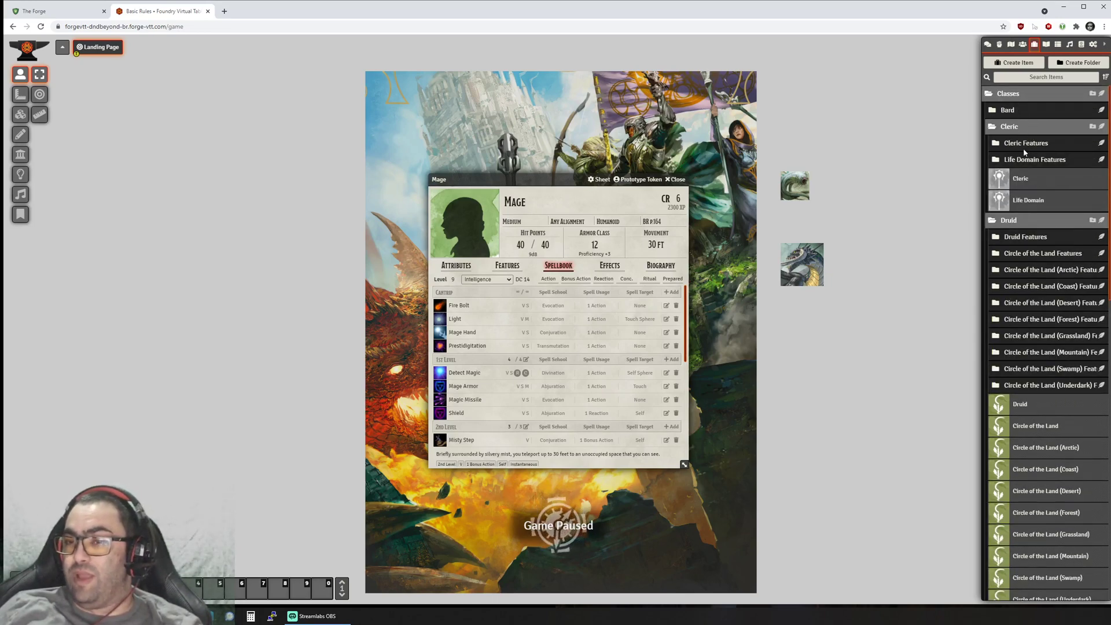
# Step: Open the Cleric class sheet, close it and the Mage sheet, and collapse Classes
pyautogui.click(1021, 181)
pyautogui.scroll(-10, 578, 339)
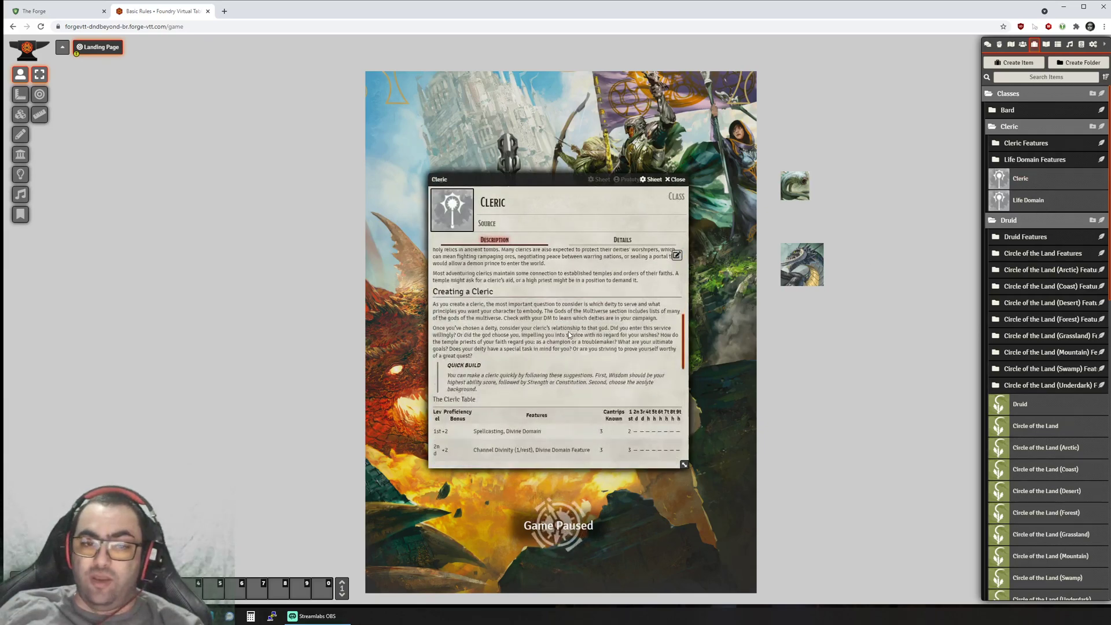
pyautogui.click(675, 180)
pyautogui.click(678, 181)
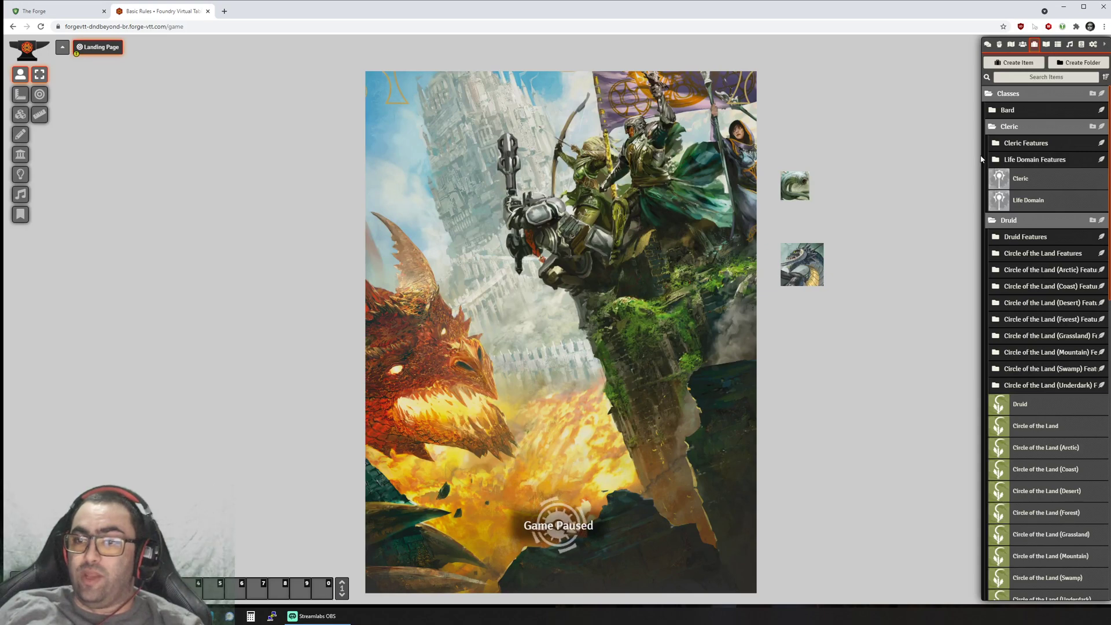
pyautogui.click(1019, 94)
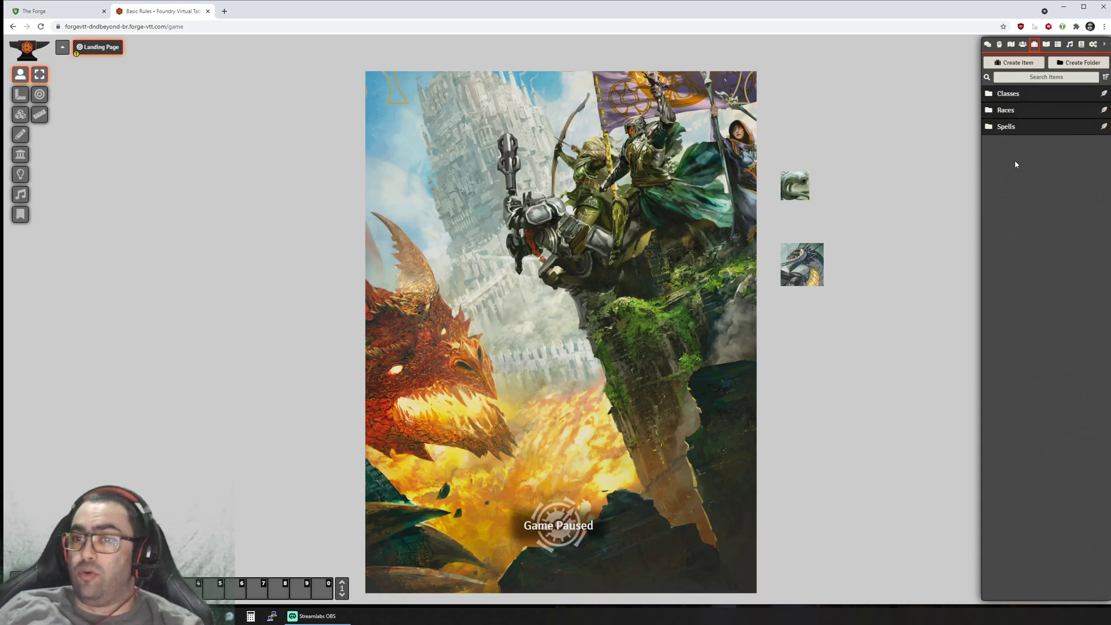
# Step: Expand Table of Contents, Introduction and Chapter 1, opening Choose a Race and Table of Contents
pyautogui.click(1046, 45)
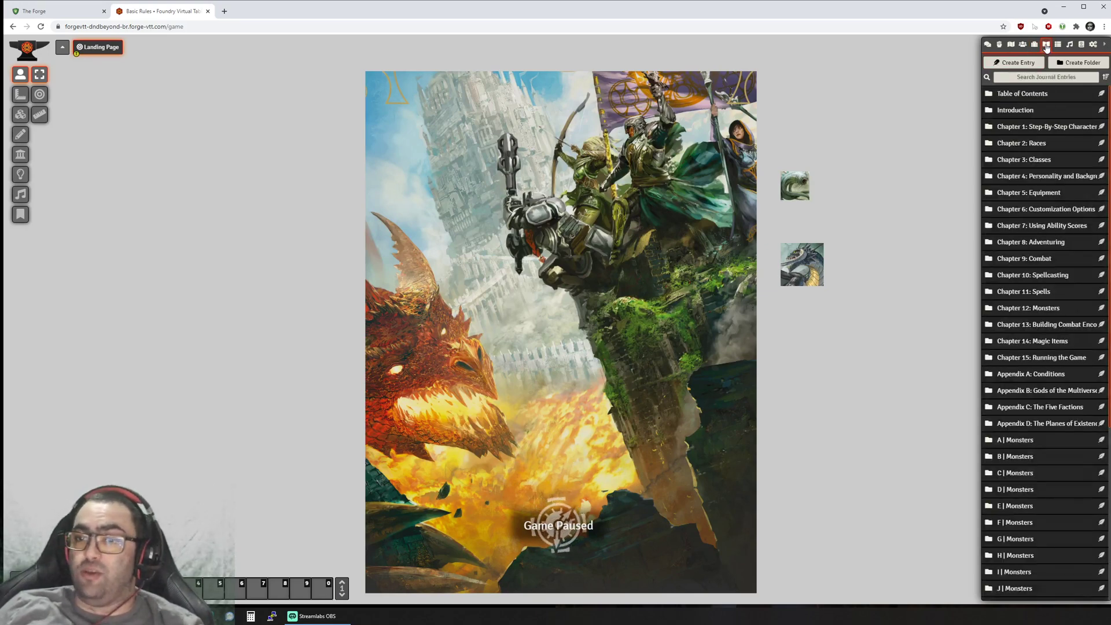
pyautogui.click(1027, 96)
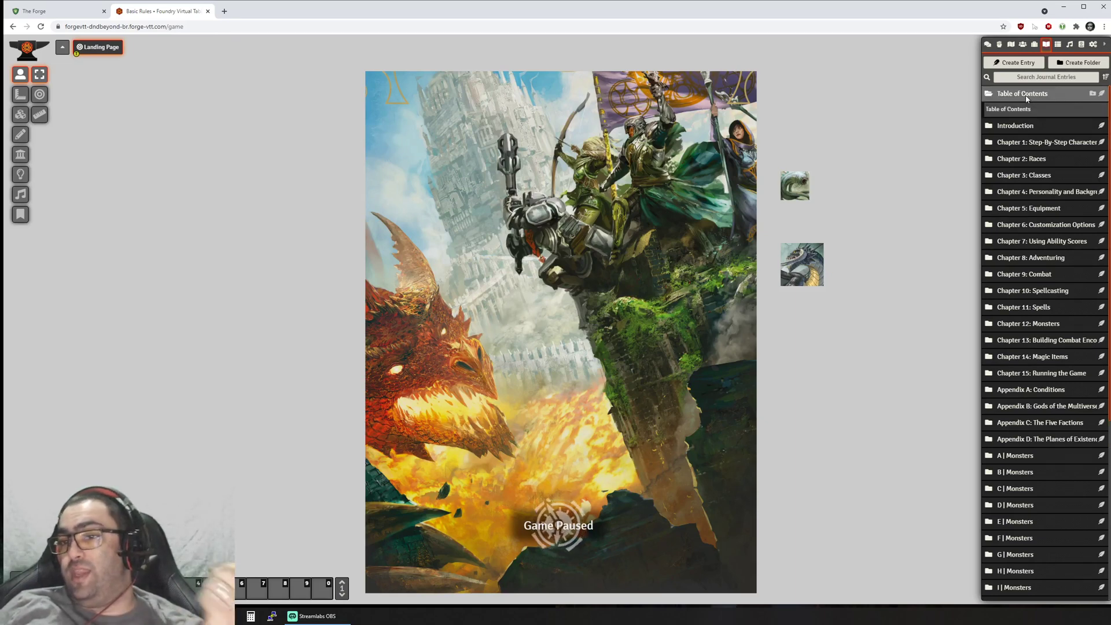
pyautogui.click(1028, 129)
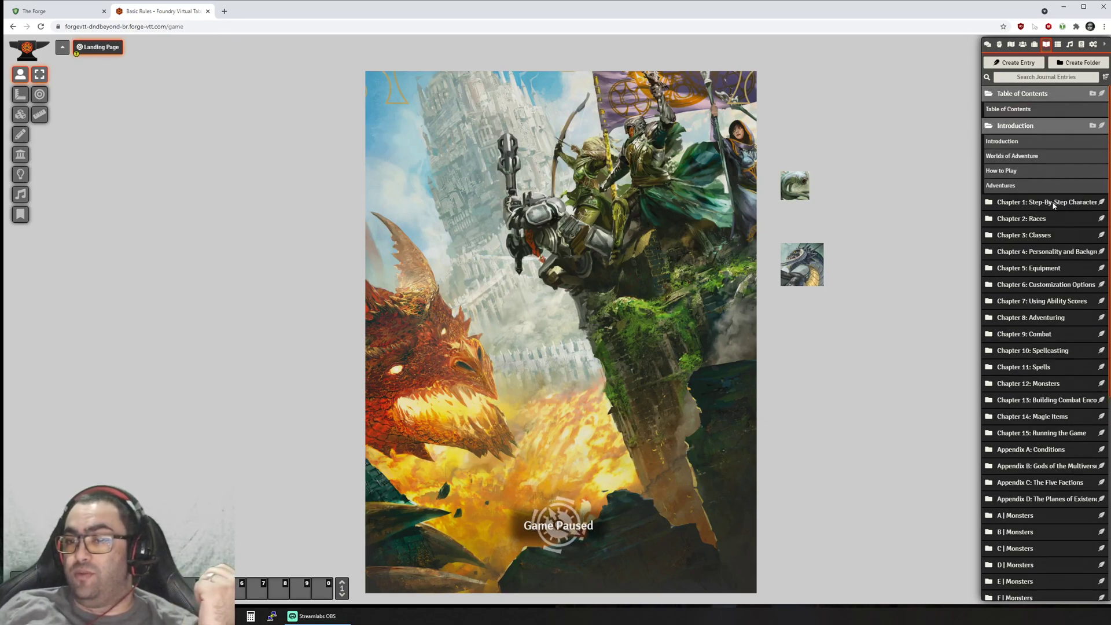
pyautogui.click(1054, 203)
pyautogui.click(1032, 232)
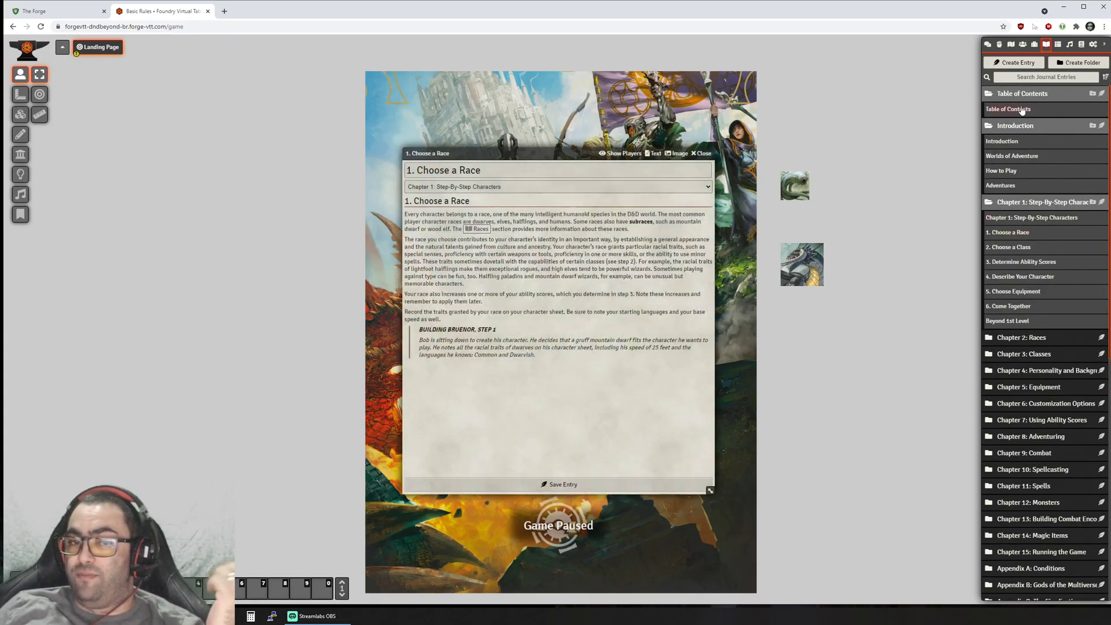
pyautogui.click(1022, 110)
pyautogui.scroll(-15, 573, 318)
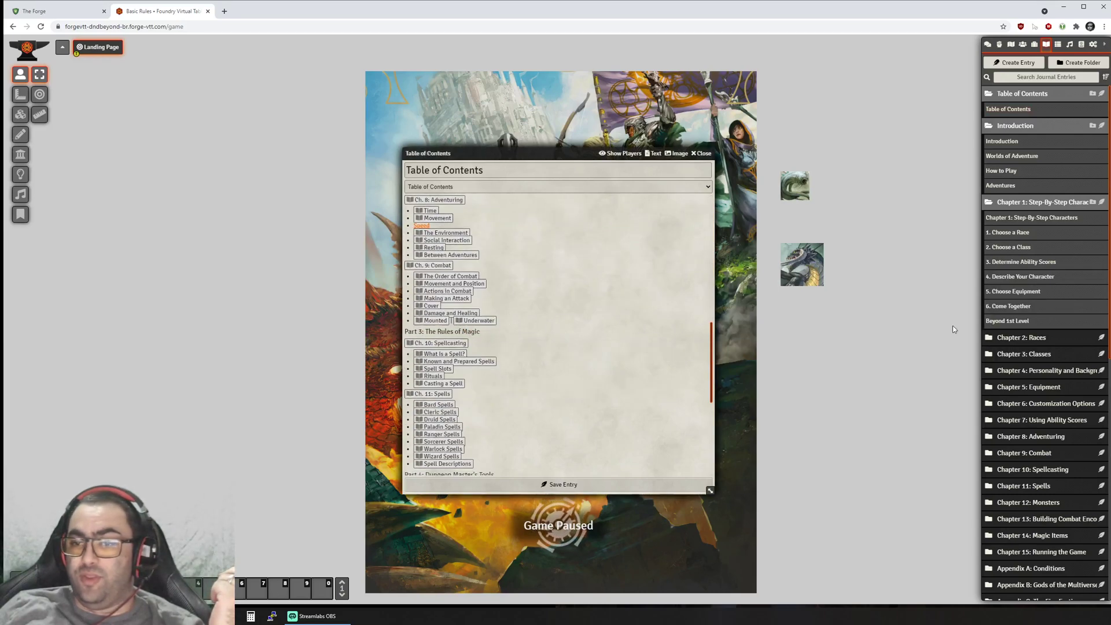
# Step: Expand Chapter 5: Equipment and open the Weapons page, briefly checking the roll tables list
pyautogui.click(1012, 387)
pyautogui.scroll(-3, 1013, 348)
pyautogui.click(998, 287)
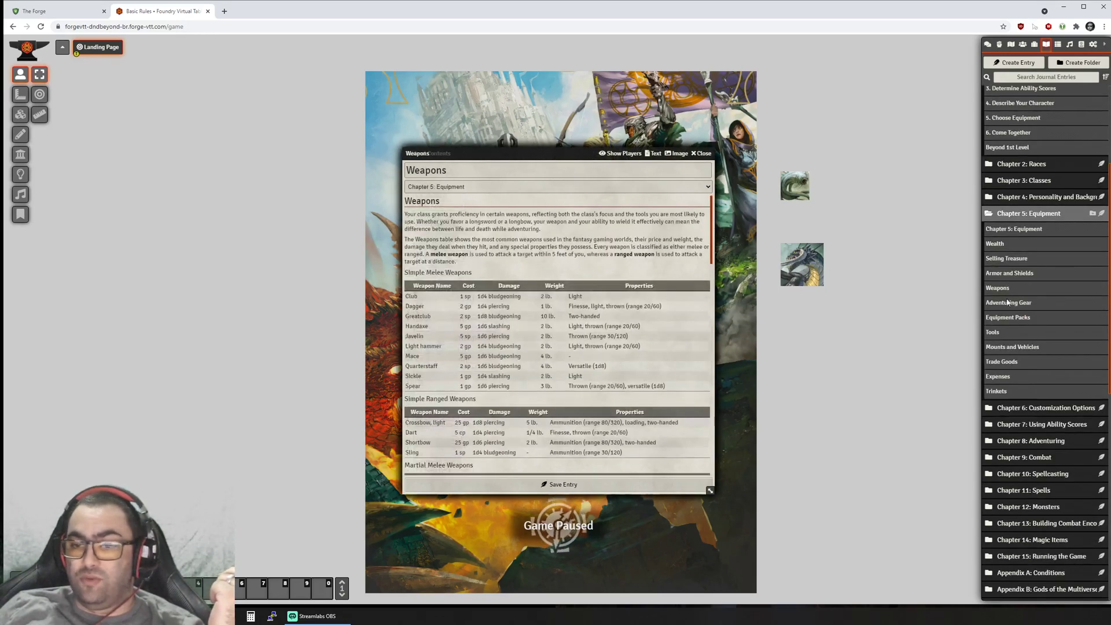
pyautogui.scroll(-10, 483, 318)
pyautogui.scroll(6, 606, 408)
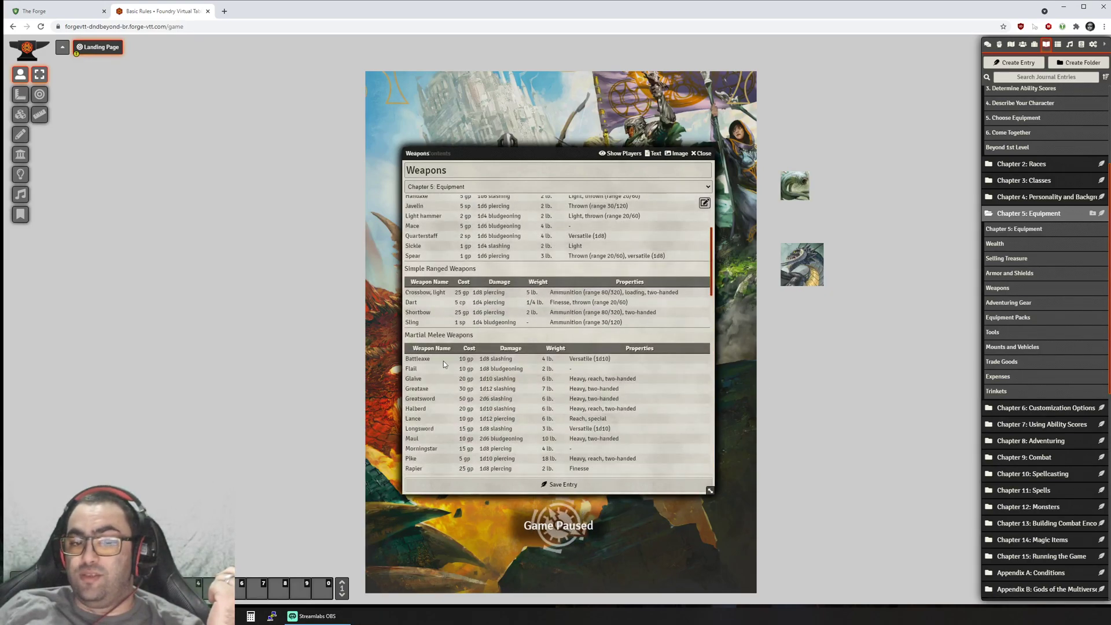
pyautogui.click(1058, 45)
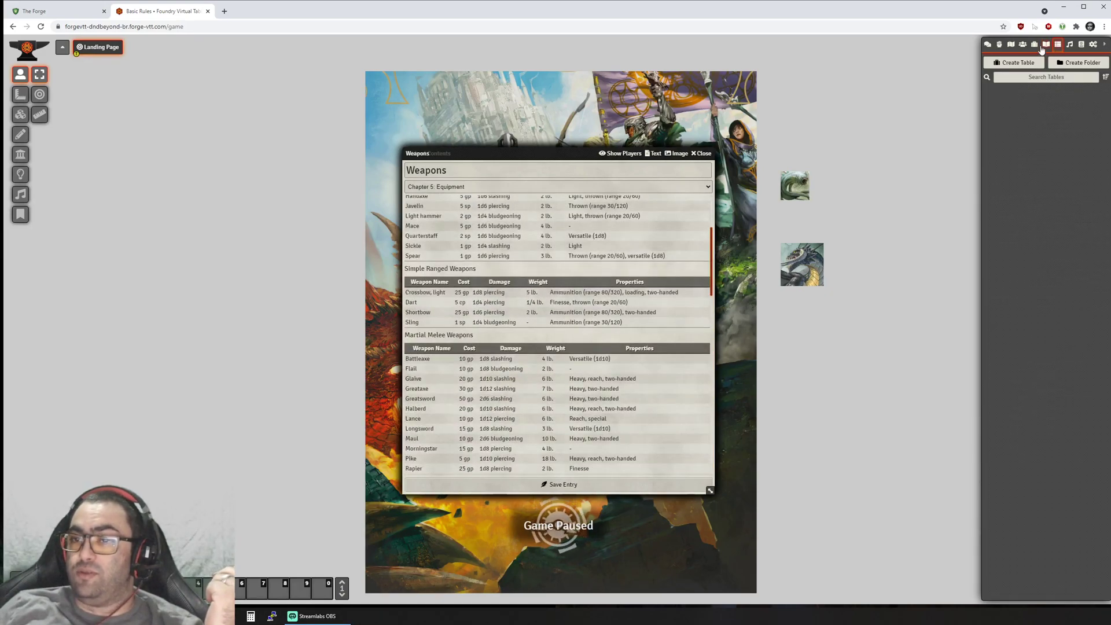
pyautogui.click(1047, 45)
pyautogui.scroll(-5, 1024, 354)
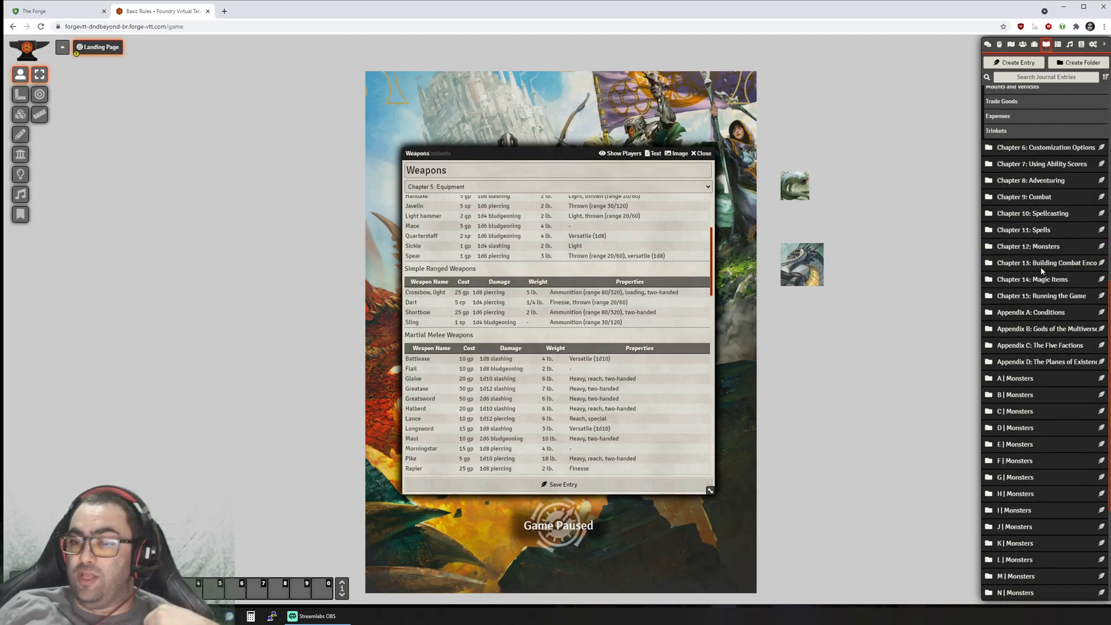
# Step: Expand Chapter 14 and F | Monsters, then open and scroll the Monster Stat Blocks entry
pyautogui.click(1050, 280)
pyautogui.scroll(-4, 1041, 401)
pyautogui.click(1033, 363)
pyautogui.click(1019, 394)
pyautogui.scroll(-10, 599, 311)
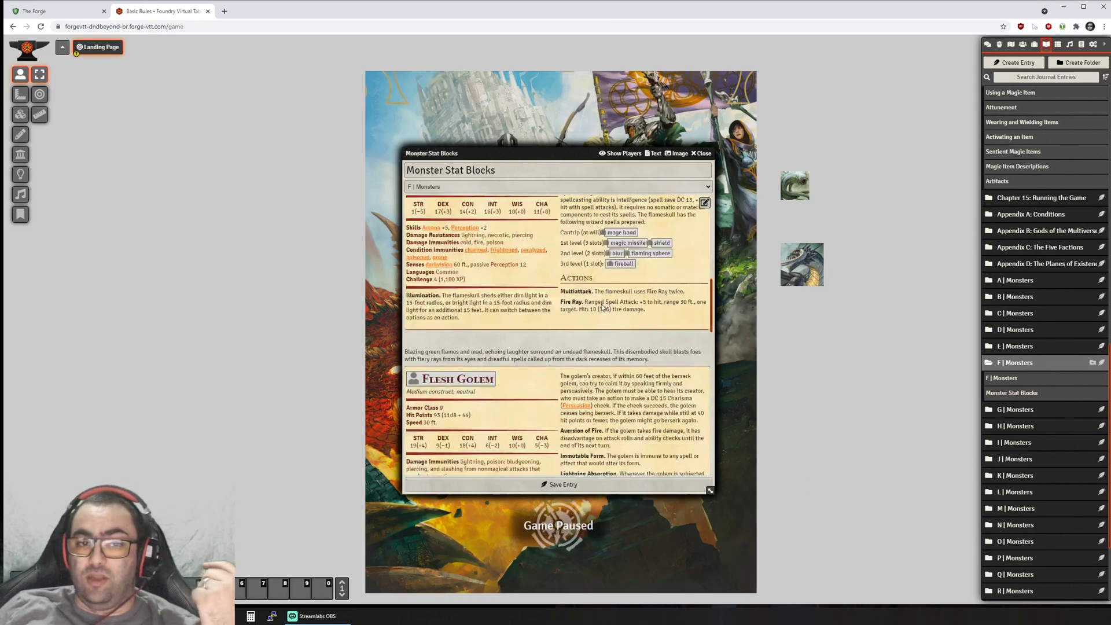
pyautogui.scroll(-5, 599, 311)
pyautogui.scroll(5, 584, 333)
# Step: Open and close the Flying Snake creature sheet and the linked Shield spell
pyautogui.click(457, 348)
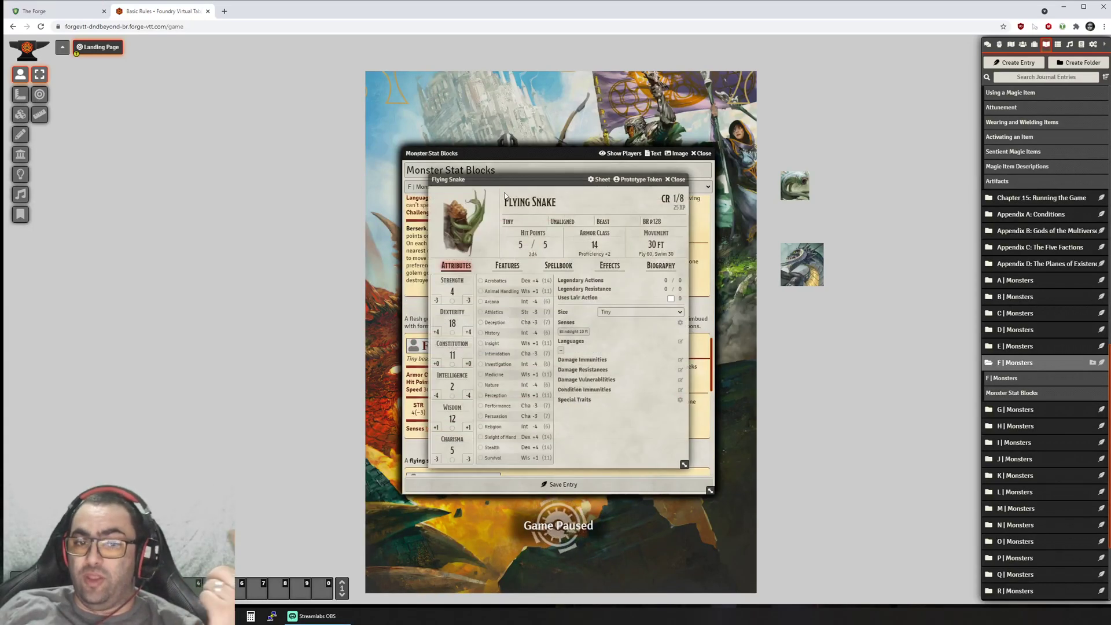
pyautogui.click(679, 180)
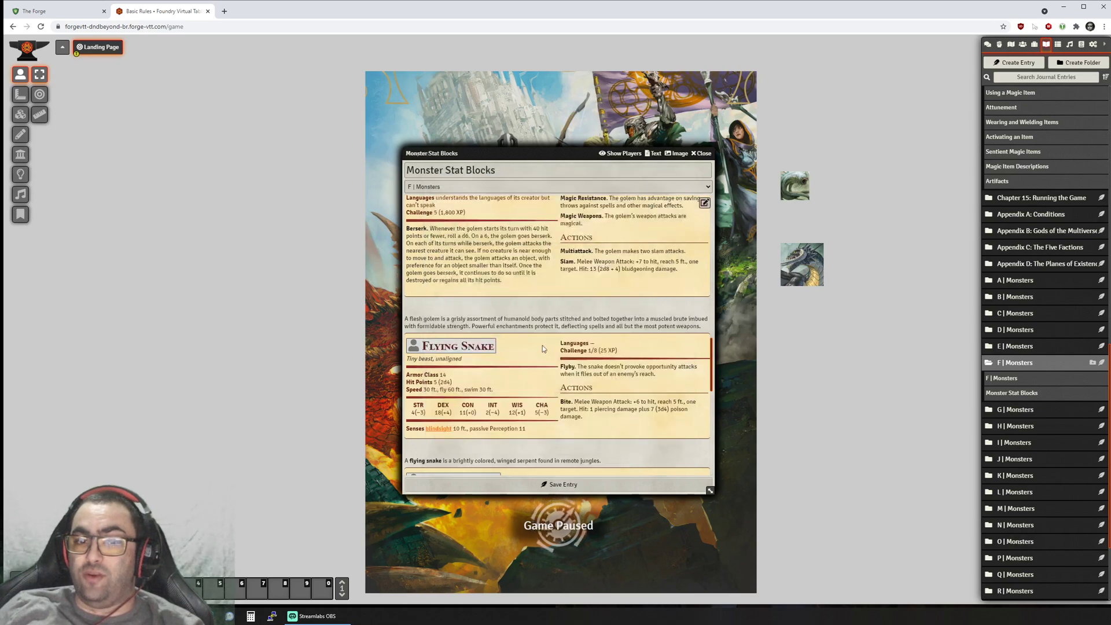
pyautogui.scroll(5, 692, 347)
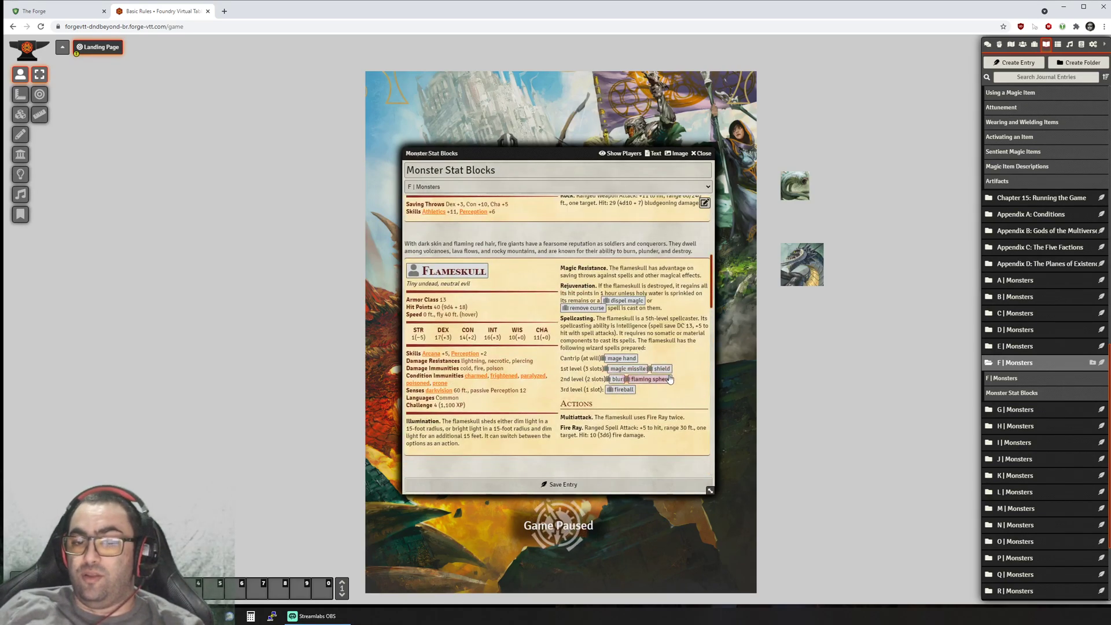
pyautogui.click(661, 371)
pyautogui.click(666, 241)
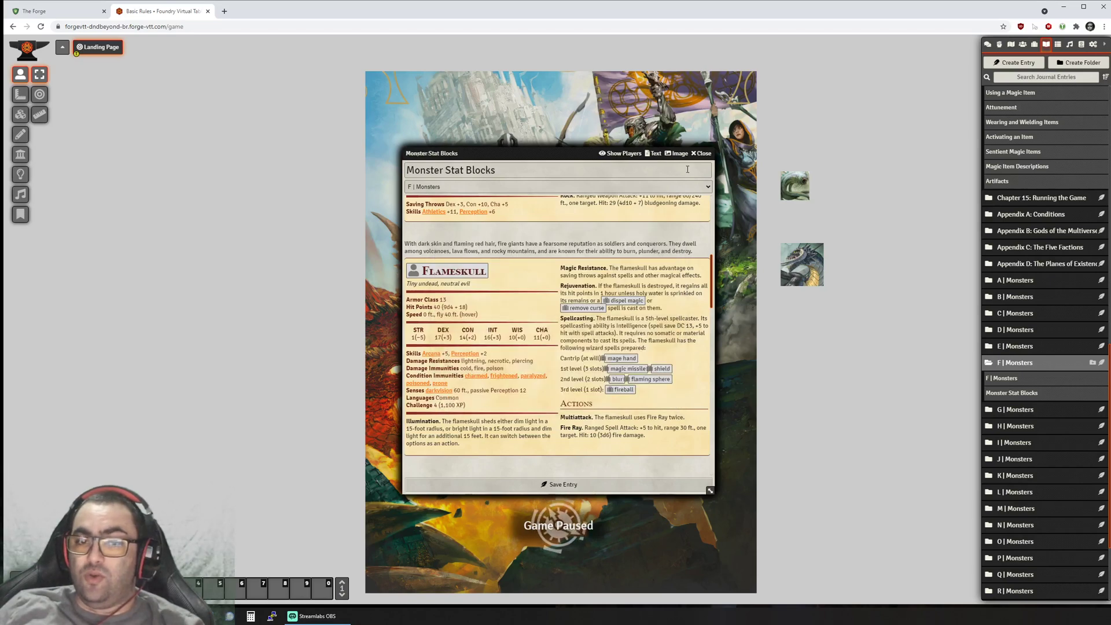
# Step: Close the Monster Stat Blocks, Weapons, Table of Contents and Choose a Race journals
pyautogui.click(702, 154)
pyautogui.click(704, 154)
pyautogui.click(705, 154)
pyautogui.click(703, 154)
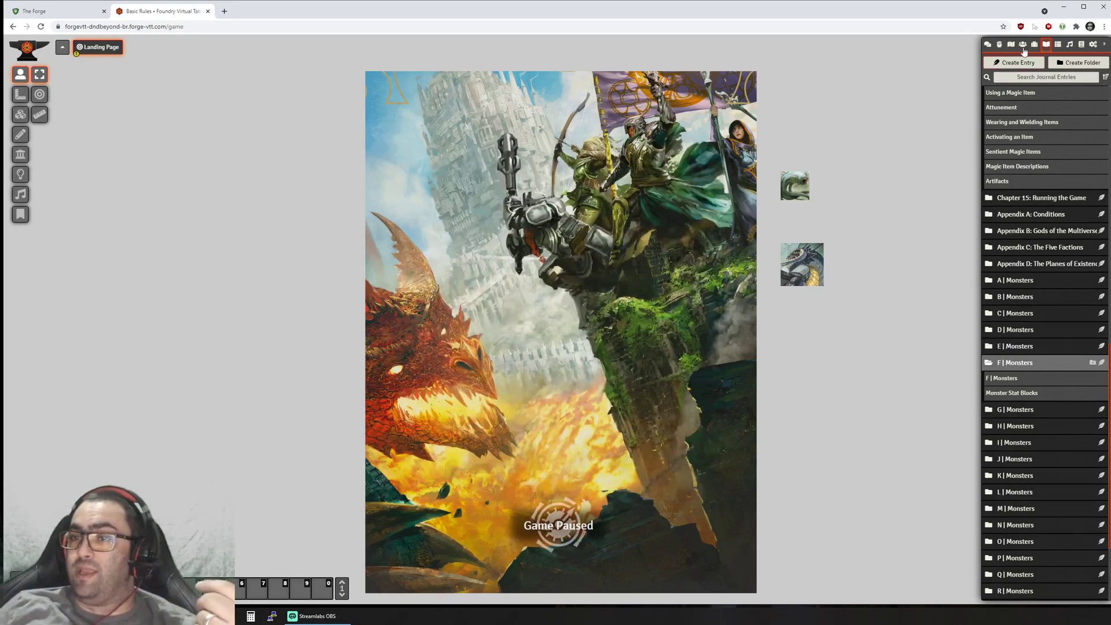
# Step: Close the Basic Rules game tab, dismiss the import-complete message, and launch Curse of Strahd
pyautogui.click(208, 11)
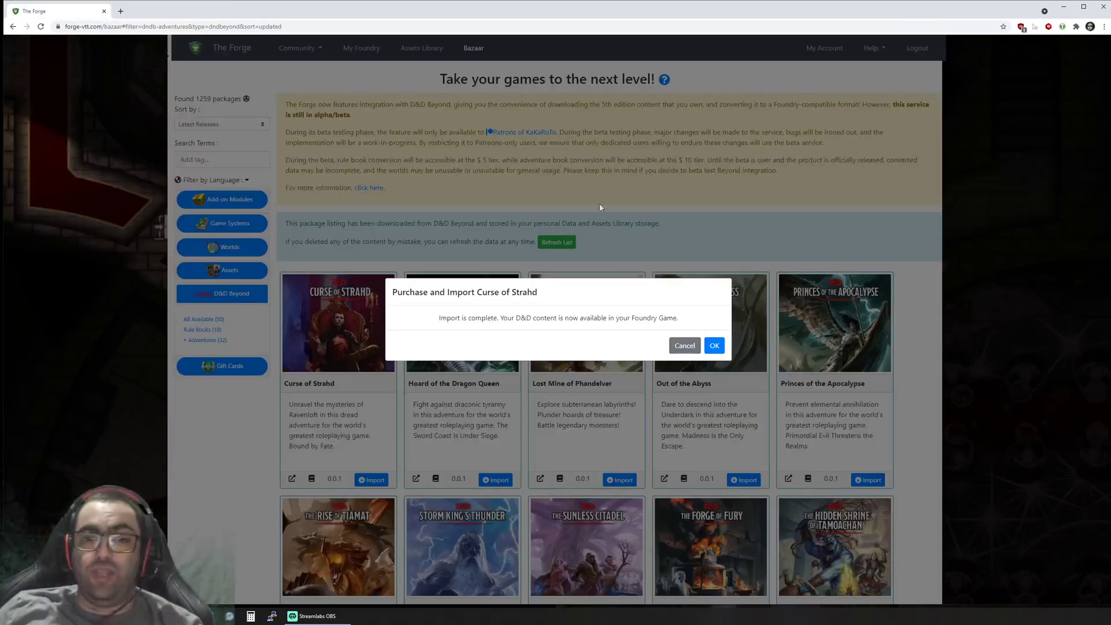
pyautogui.click(714, 345)
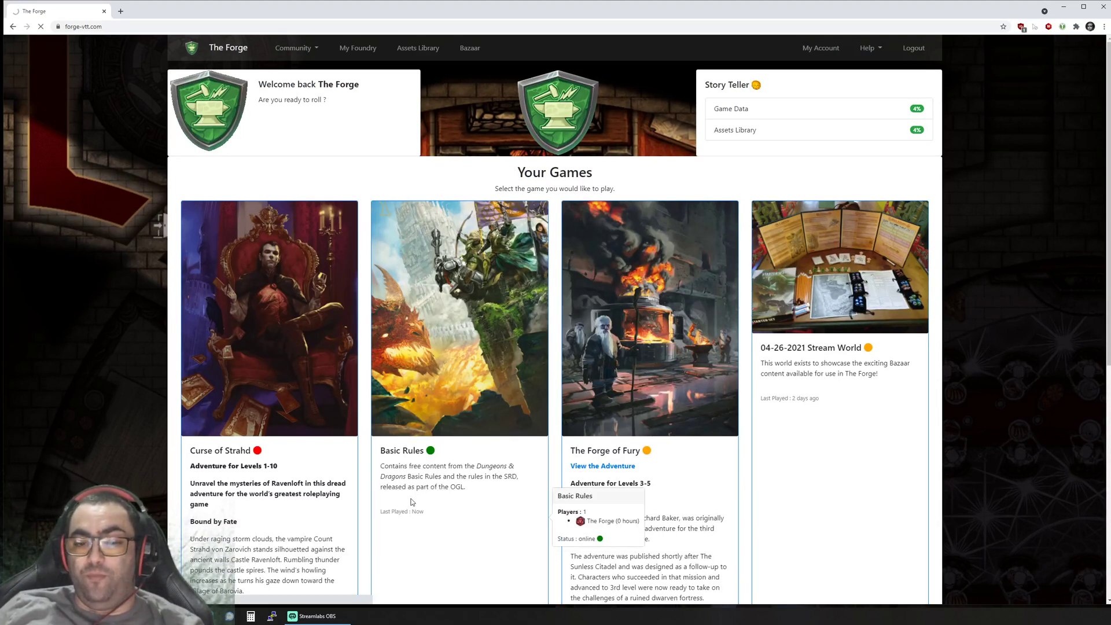
pyautogui.moveTo(403, 423)
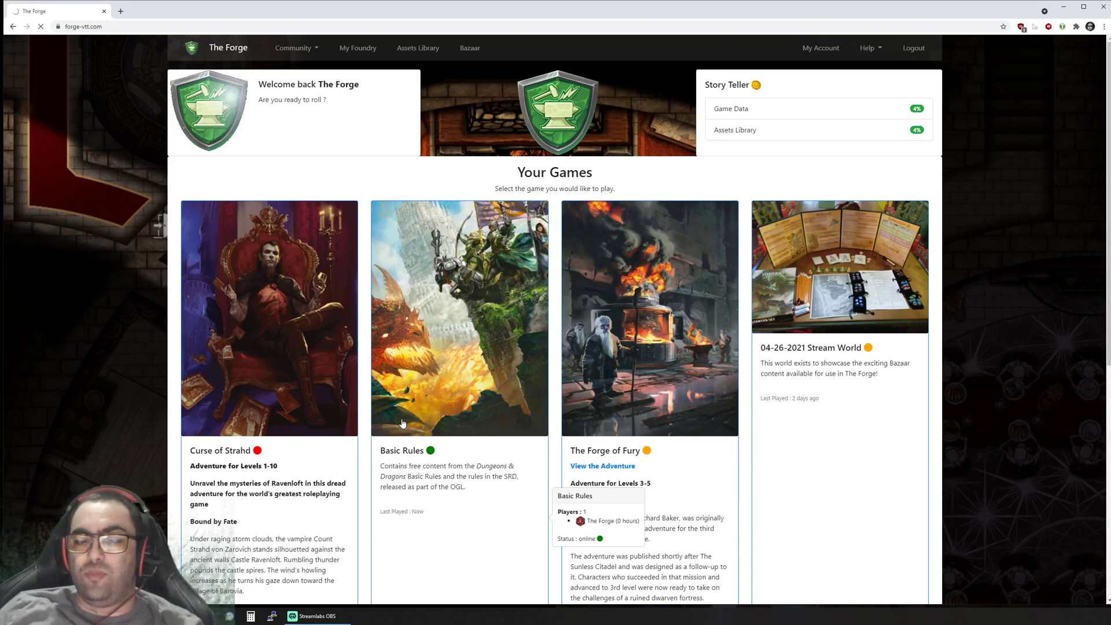
pyautogui.moveTo(631, 377)
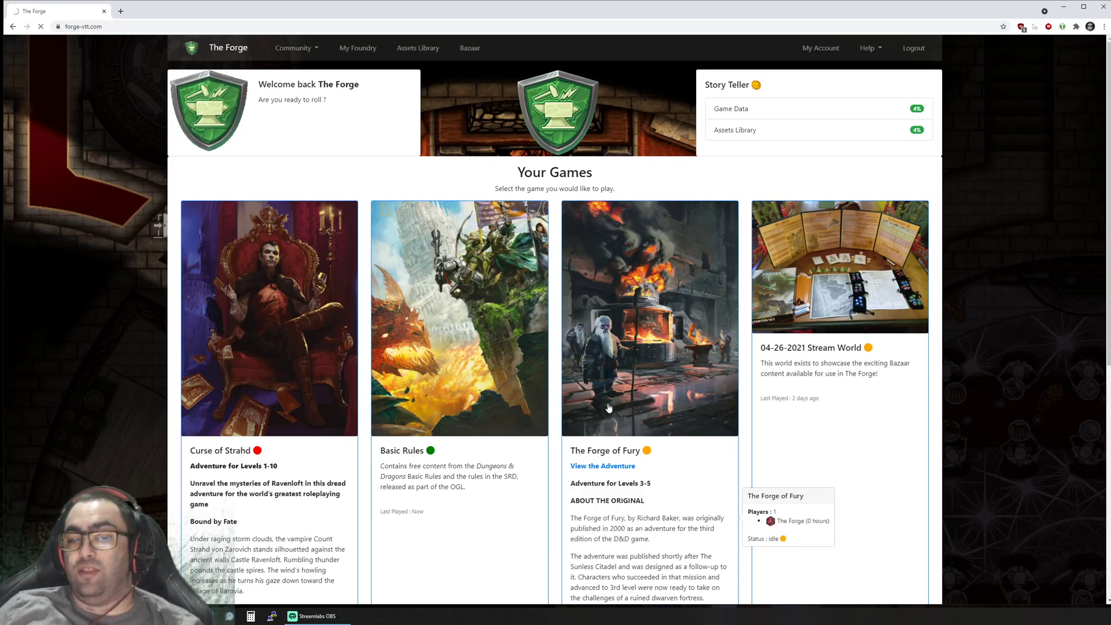
pyautogui.click(302, 380)
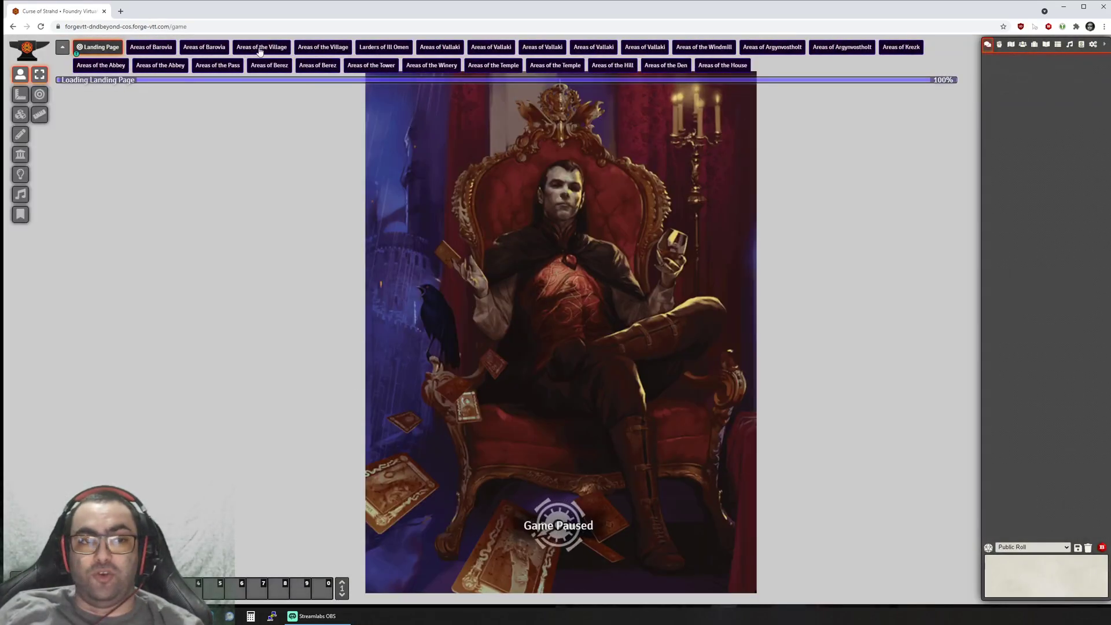
# Step: Navigate through Areas of Barovia and Areas of the Village to the Church scene, expanding Monsters | B
pyautogui.click(141, 53)
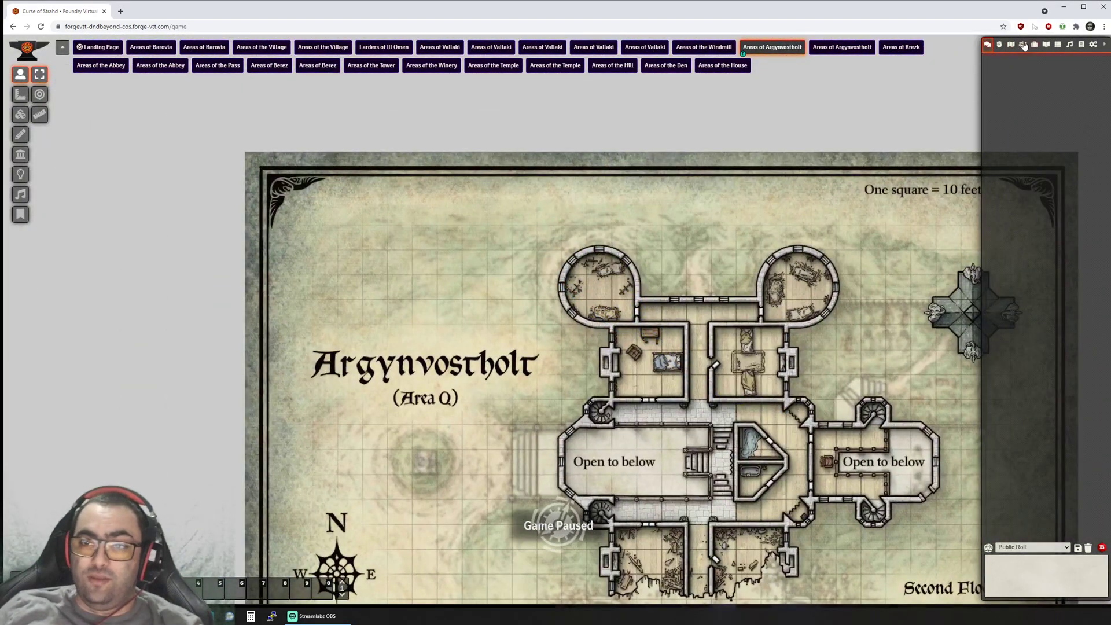
pyautogui.click(1022, 45)
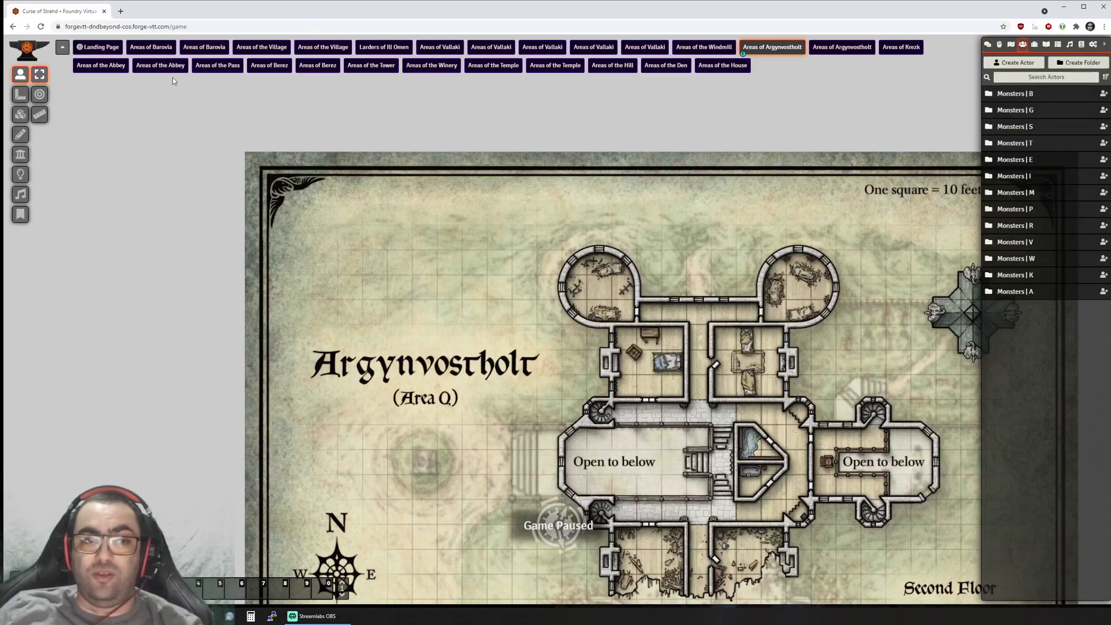
pyautogui.click(276, 49)
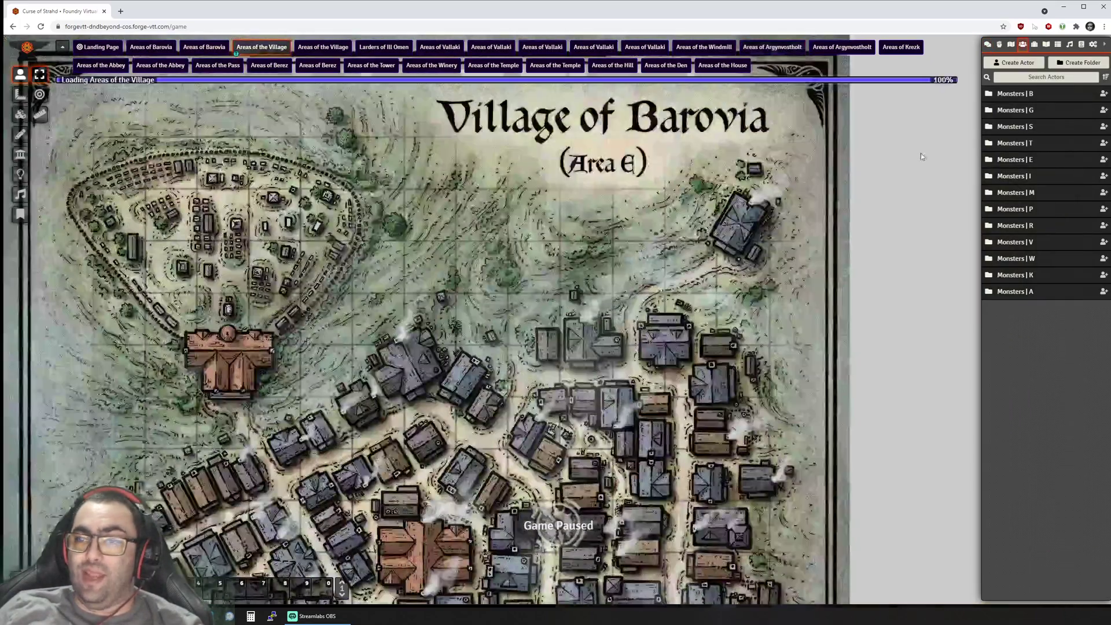
pyautogui.click(323, 47)
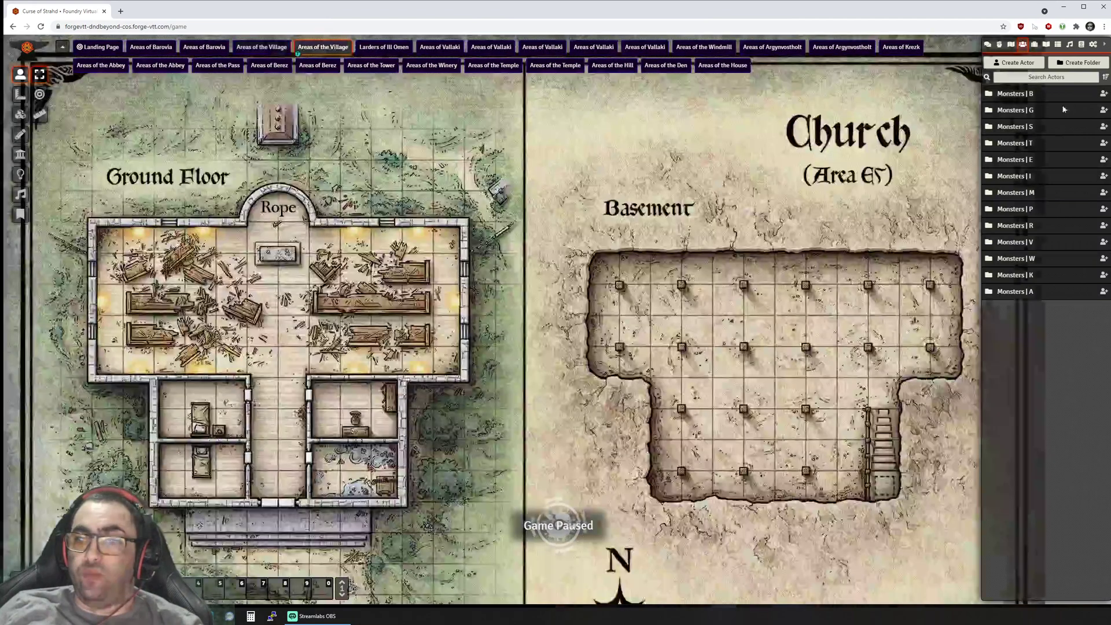
pyautogui.click(1053, 95)
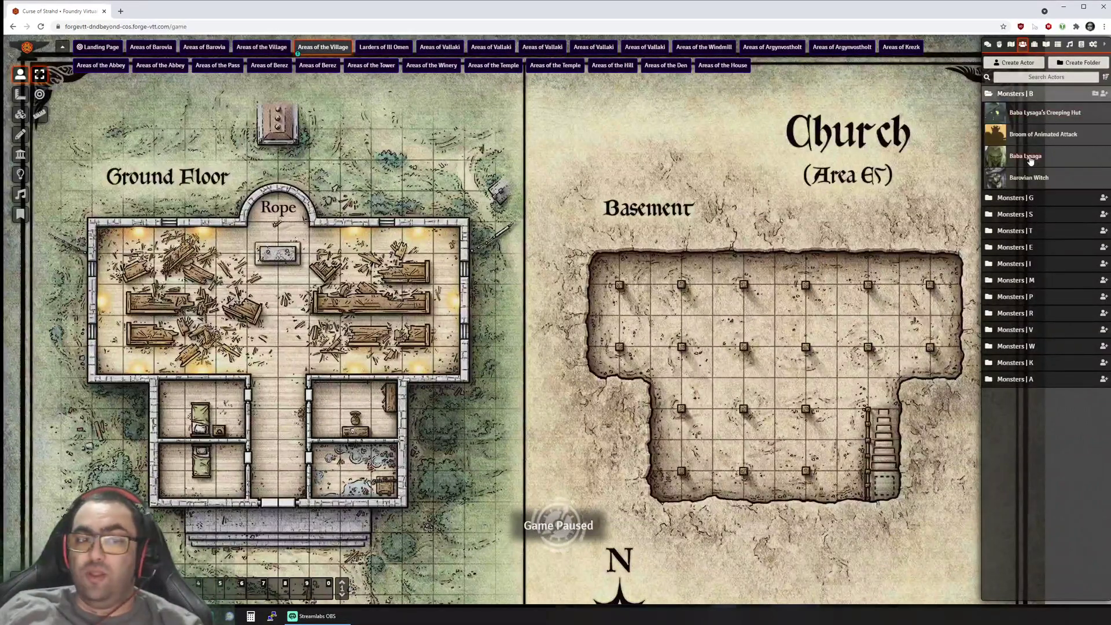
# Step: Place a Baba Lysaga token on the church map and delete it, twice
pyautogui.moveTo(1031, 160); pyautogui.dragTo(408, 201)
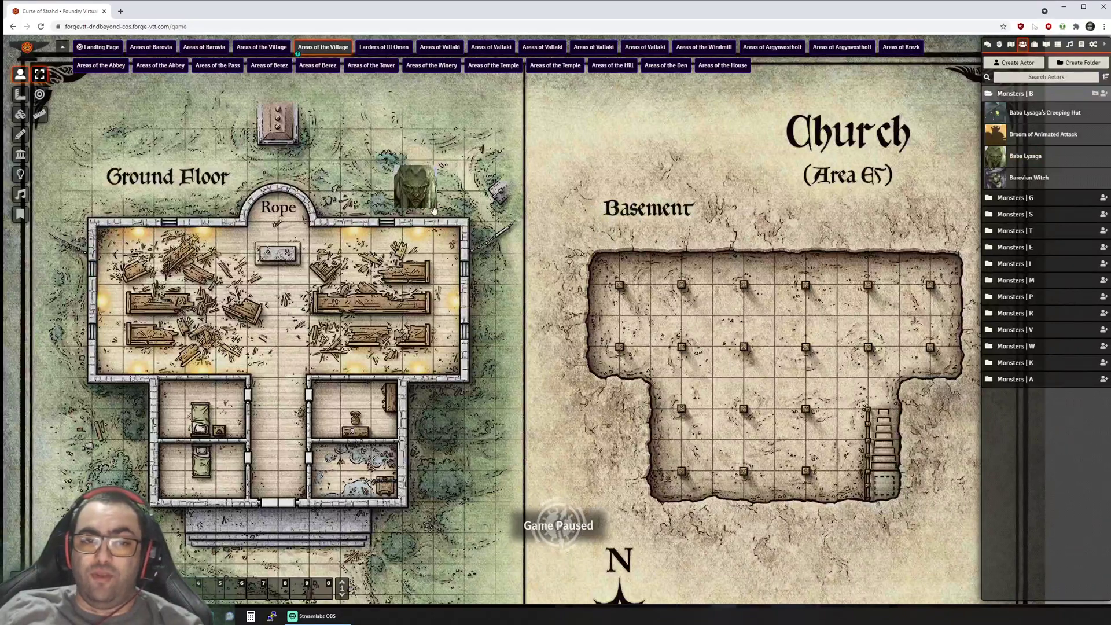
pyautogui.press('Delete')
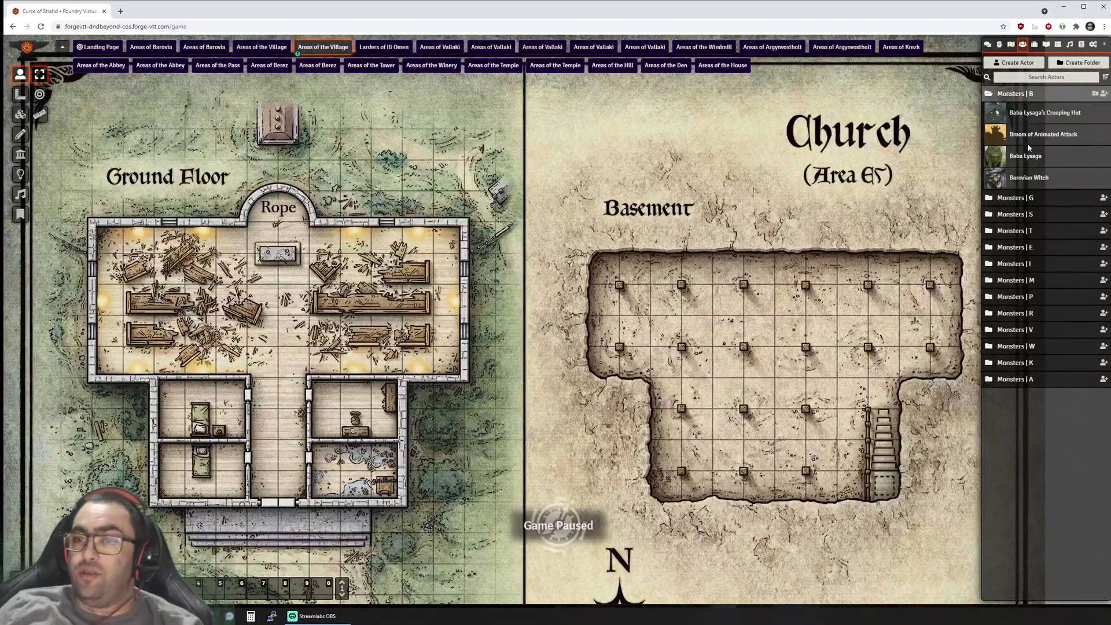
pyautogui.moveTo(1026, 155); pyautogui.dragTo(404, 210)
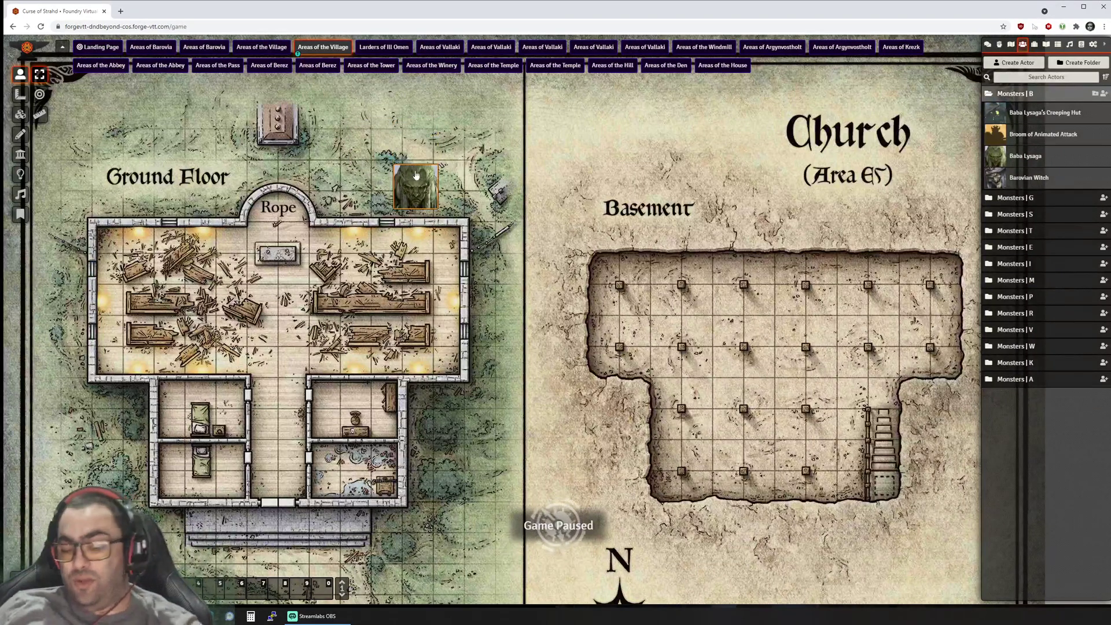
pyautogui.press('Delete')
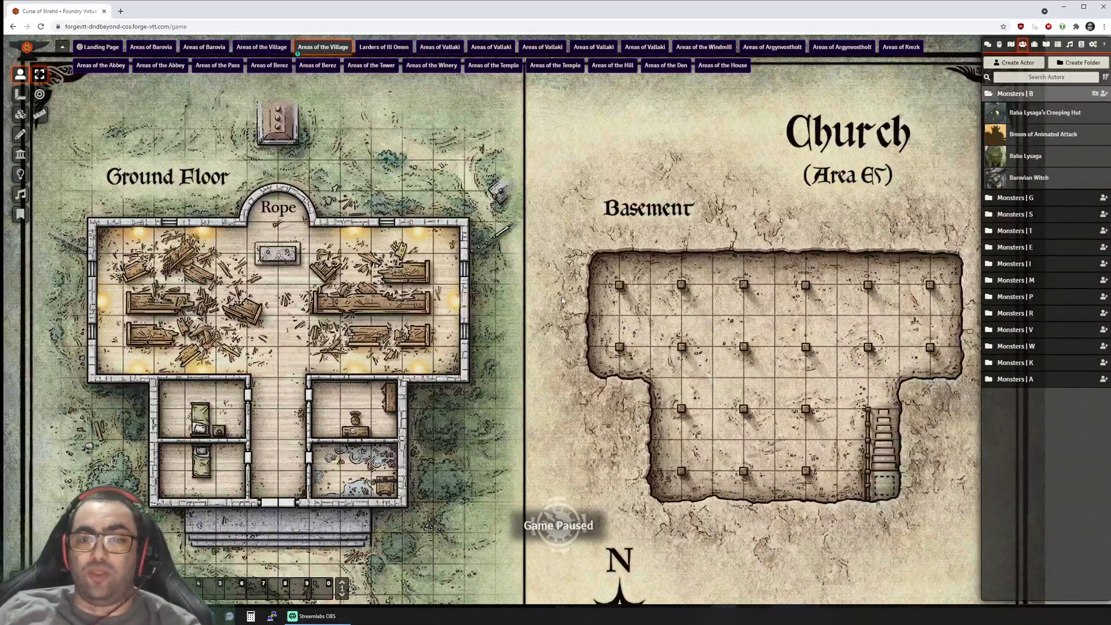
# Step: Collapse Monsters | B, expand Monsters | T and S, then glance at items and journal lists
pyautogui.click(1045, 100)
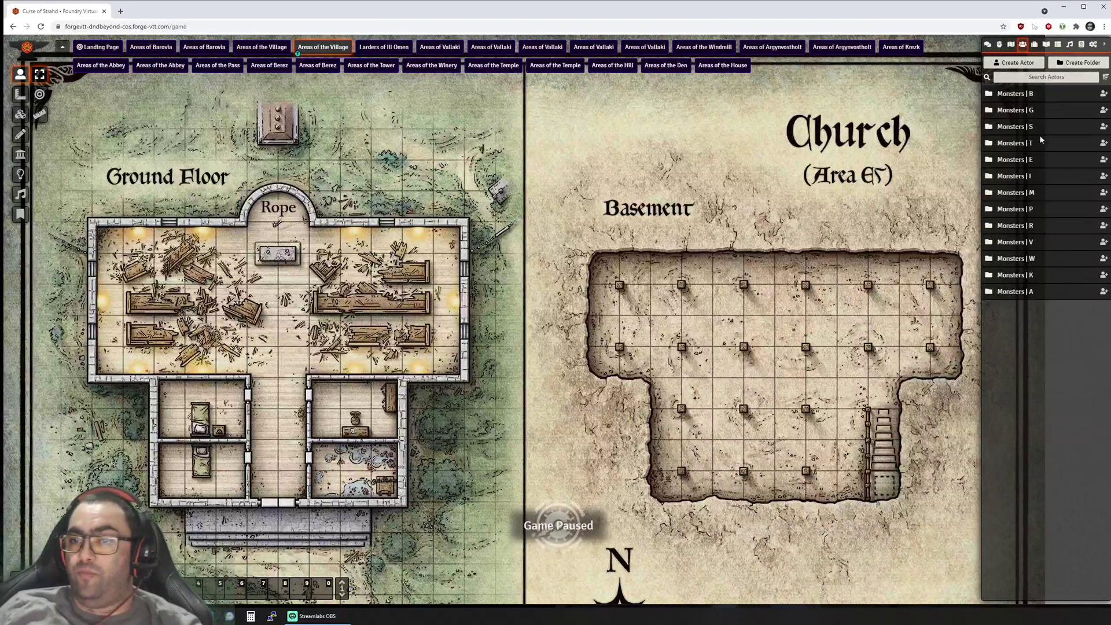
pyautogui.click(1040, 141)
pyautogui.click(1031, 128)
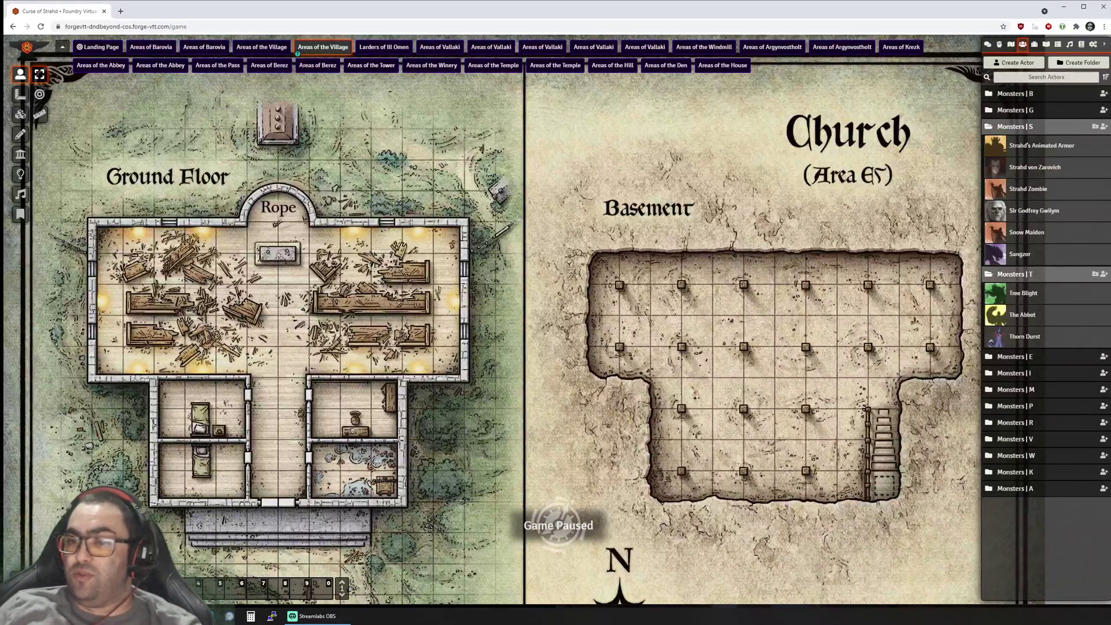
pyautogui.click(1047, 44)
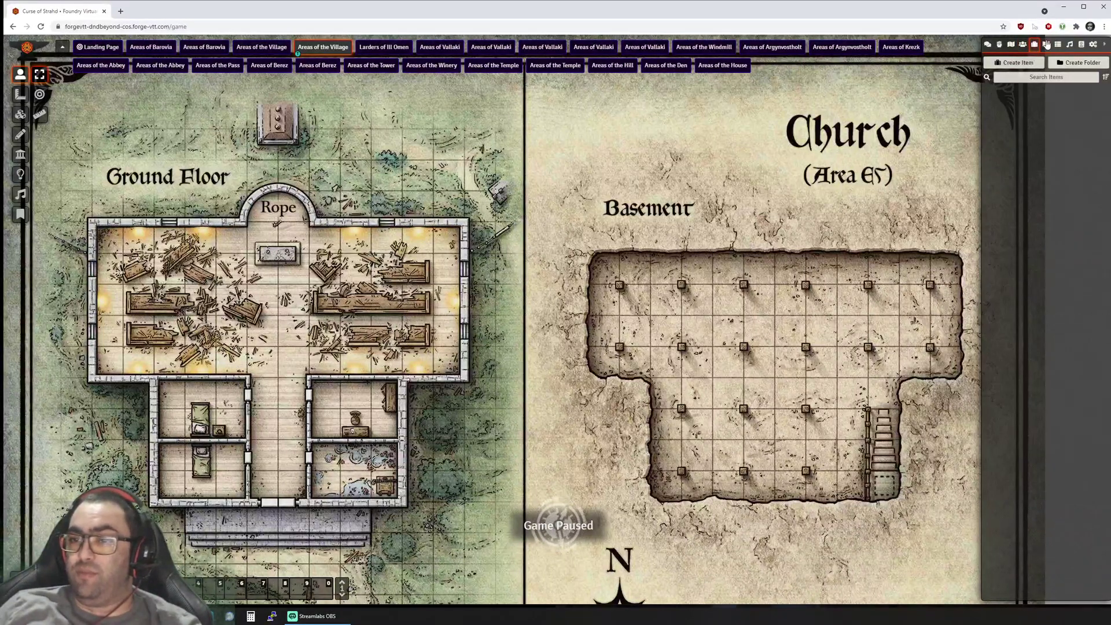
pyautogui.click(1035, 45)
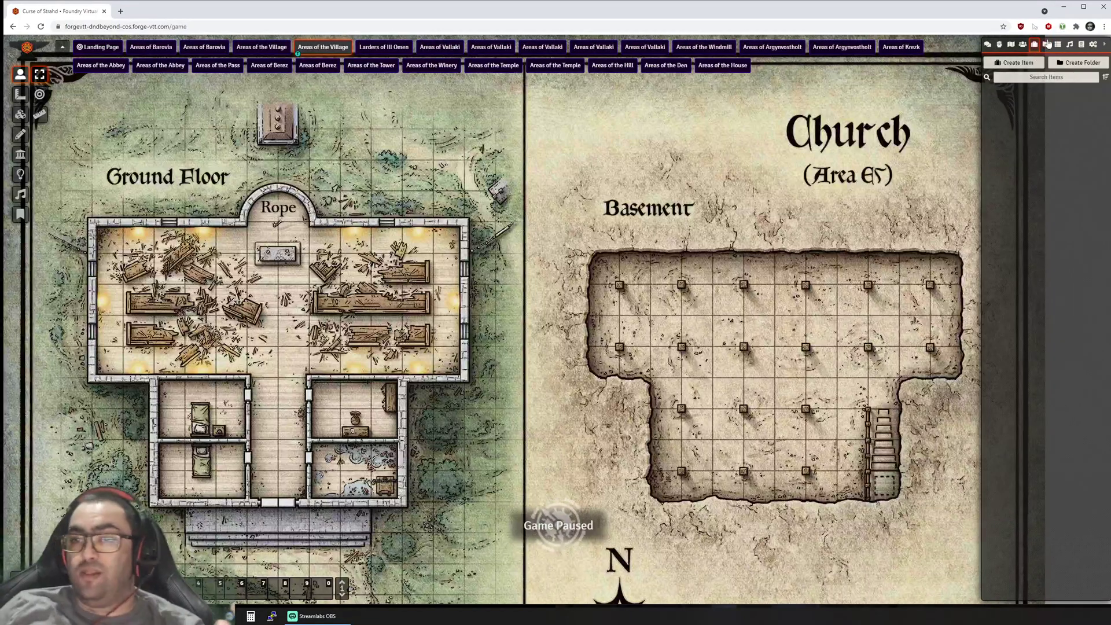
pyautogui.click(1048, 45)
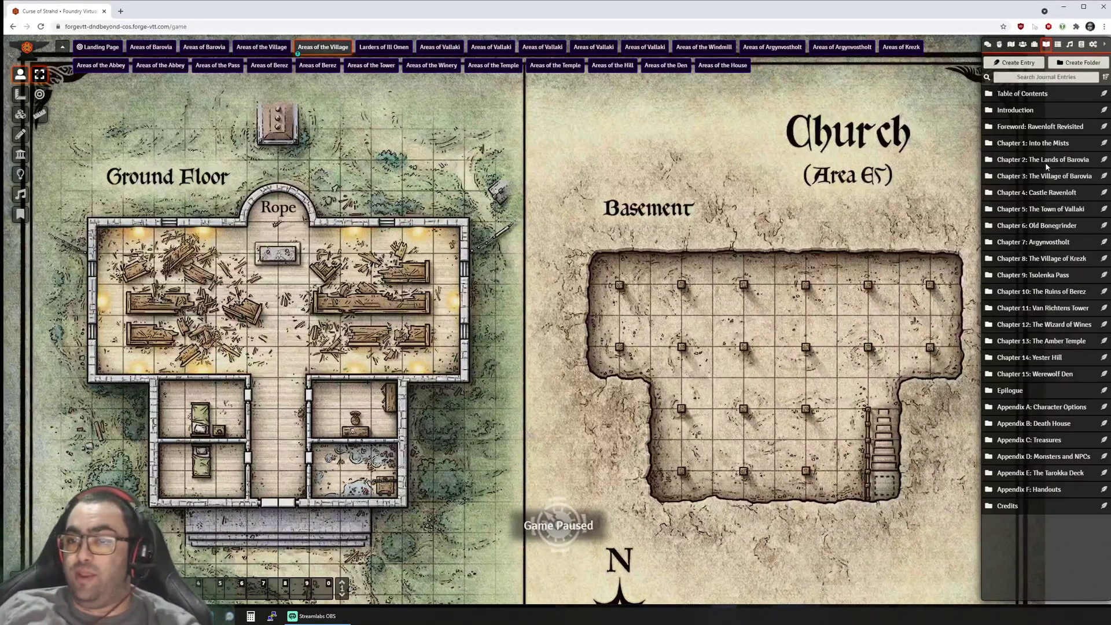
# Step: Expand Chapters 5 and 2, opening Barovians, Random Encounters and Special Events
pyautogui.click(1045, 209)
pyautogui.click(1046, 161)
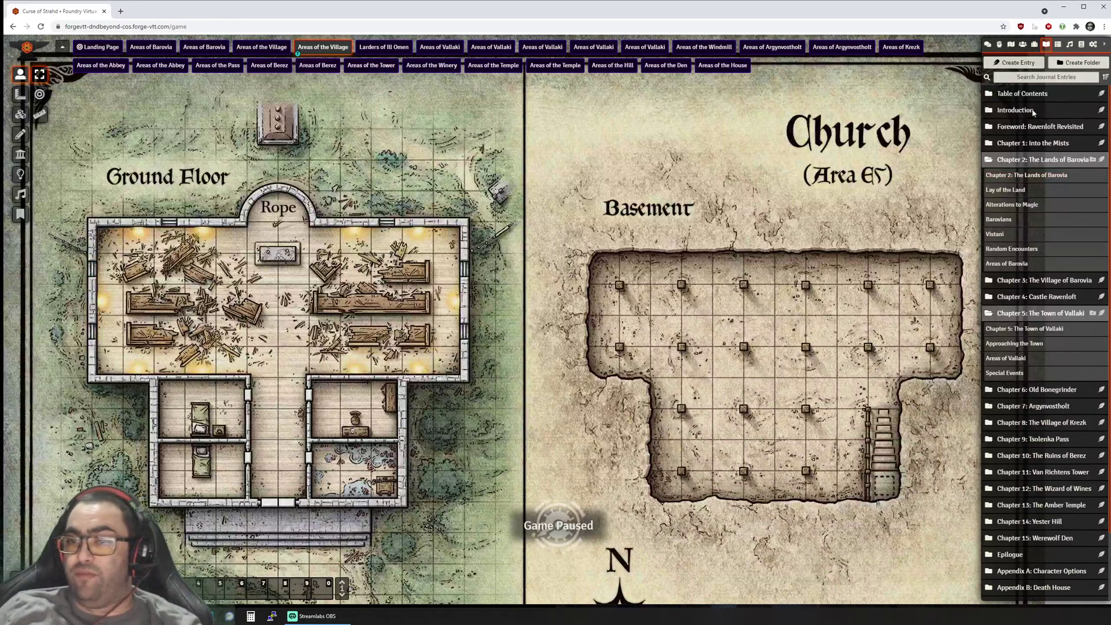
pyautogui.click(1013, 218)
pyautogui.scroll(-10, 540, 310)
pyautogui.scroll(10, 627, 306)
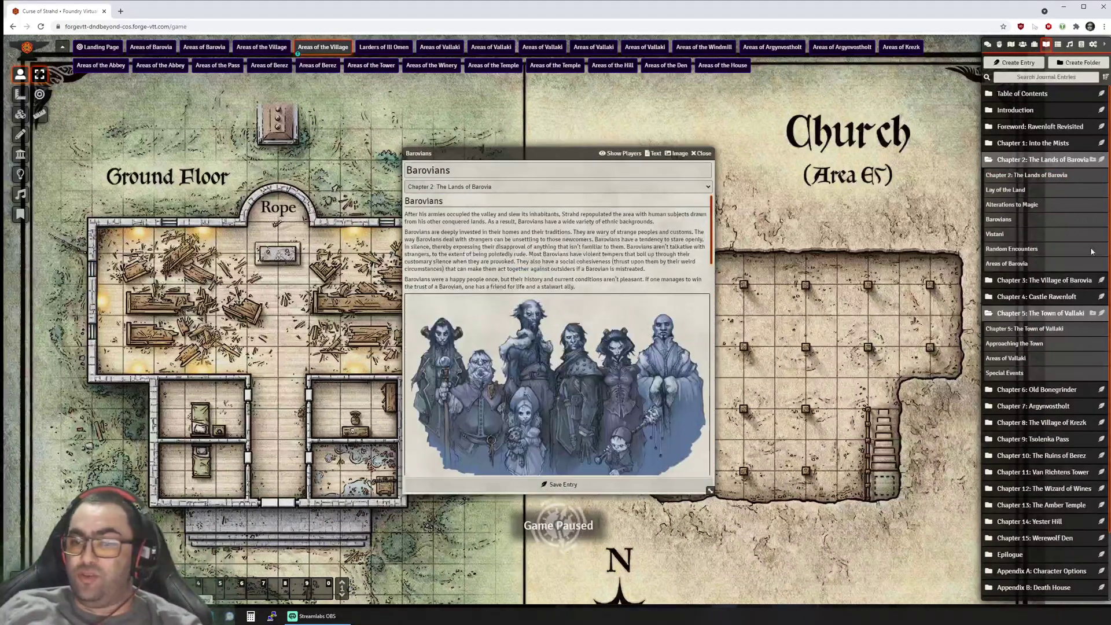
pyautogui.click(1012, 249)
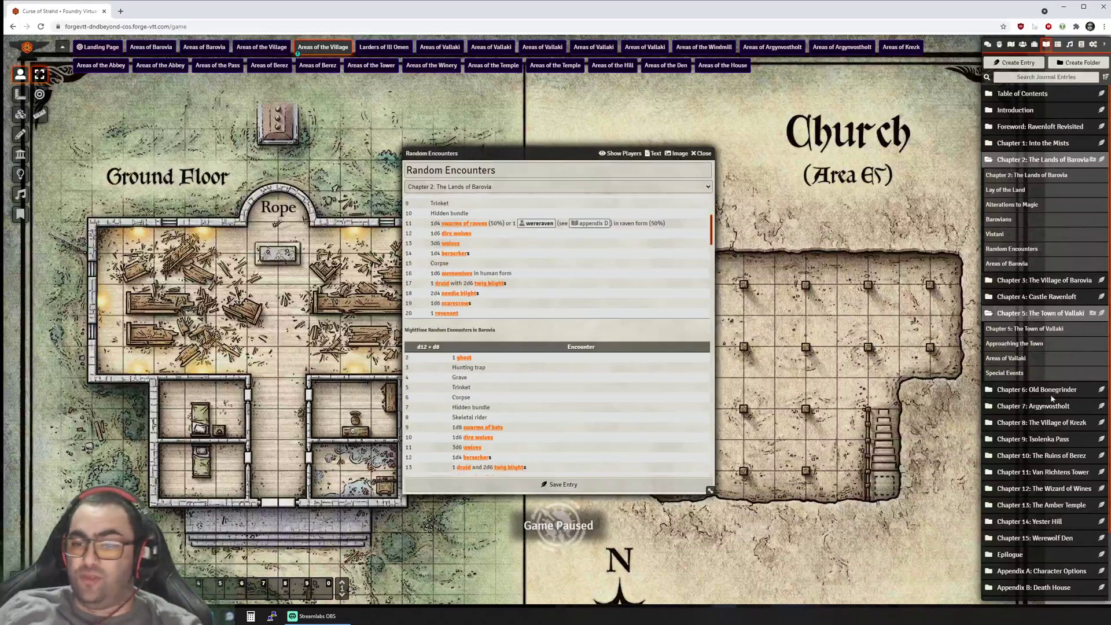
pyautogui.scroll(-2, 1019, 290)
pyautogui.click(1011, 296)
# Step: Expand Chapter 6: Old Bonegrinder, open Approaching the Windmill, and expand Chapter 8: The Village of Krezk
pyautogui.click(1021, 313)
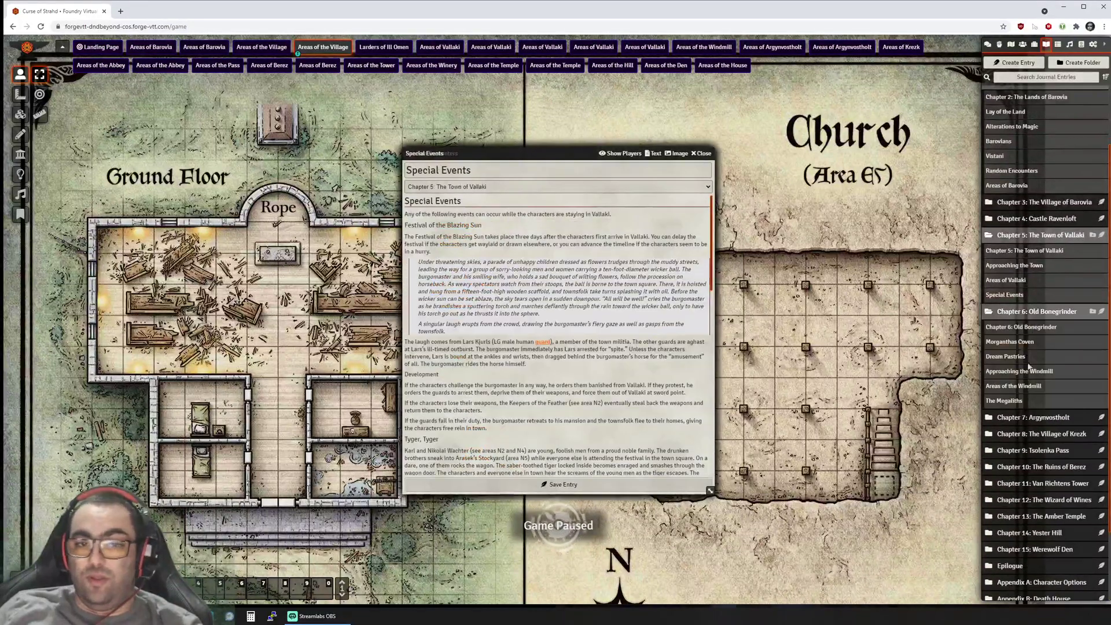
pyautogui.click(1030, 371)
pyautogui.click(1036, 431)
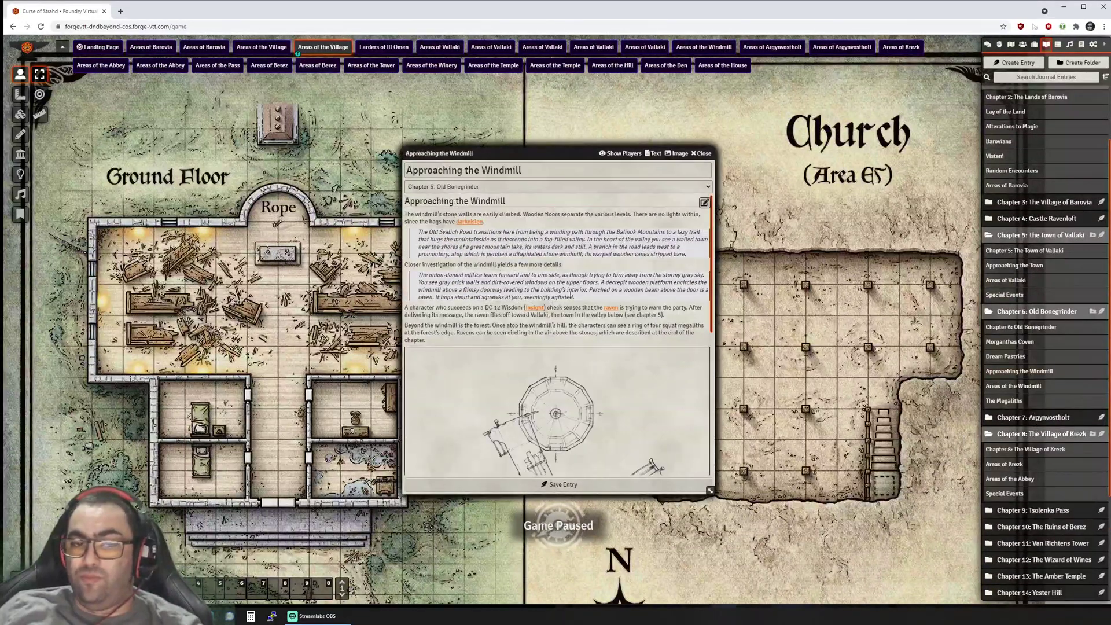
pyautogui.scroll(-5, 700, 231)
# Step: Close the four open journal entries and go back out of the game
pyautogui.click(702, 153)
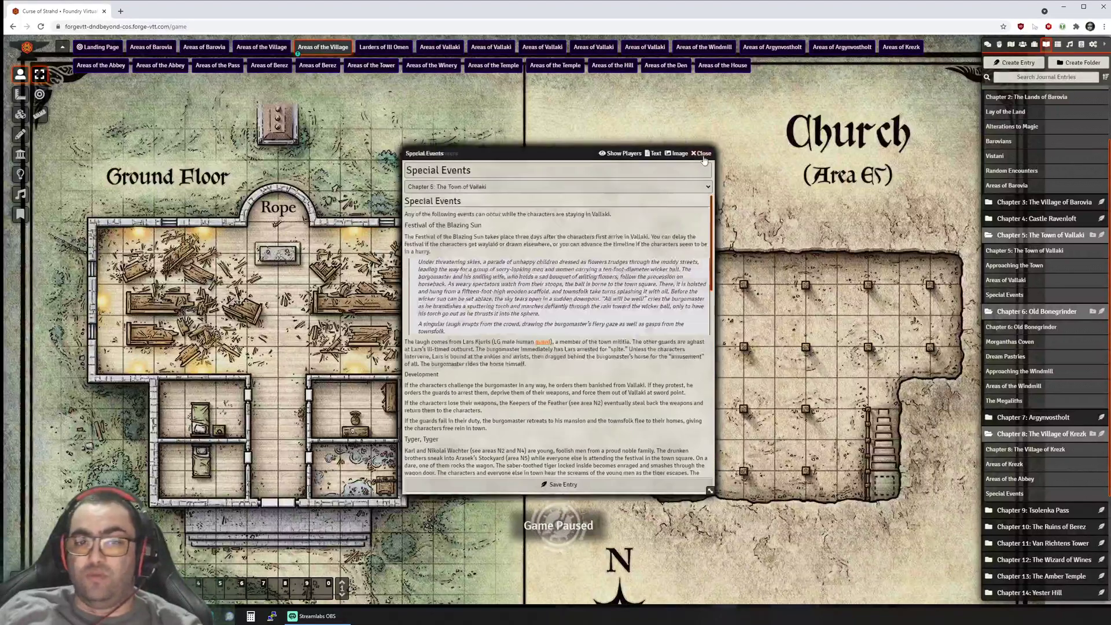
pyautogui.click(703, 153)
pyautogui.click(702, 153)
pyautogui.click(702, 153)
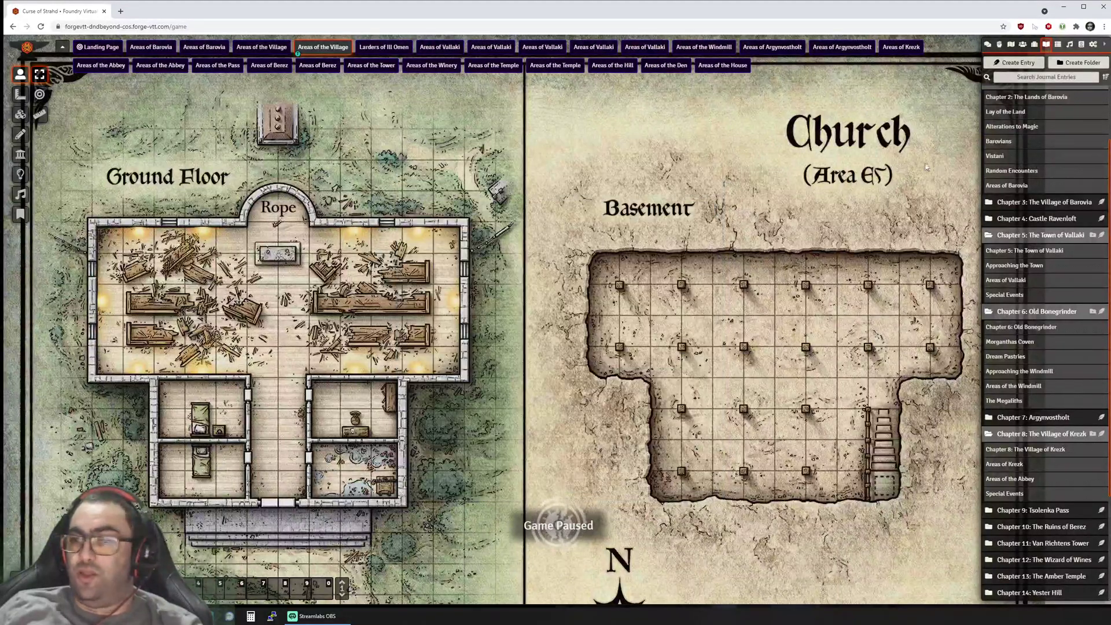
pyautogui.click(12, 26)
# Step: Leave the game, filter the Bazaar to D&D Beyond, and import Out of the Abyss
pyautogui.click(604, 90)
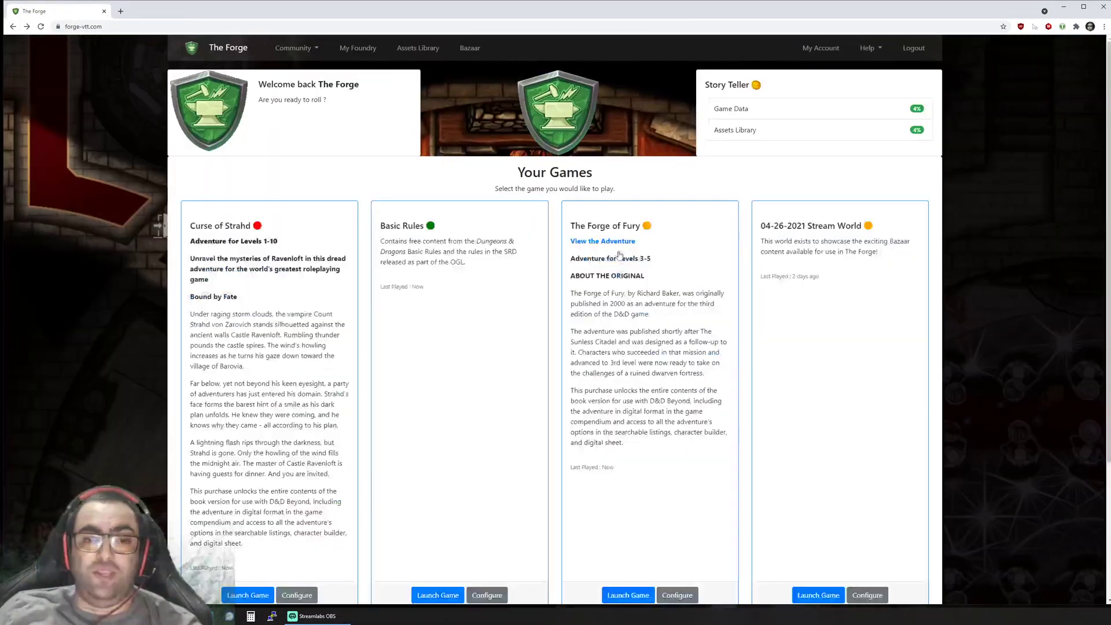
pyautogui.click(470, 48)
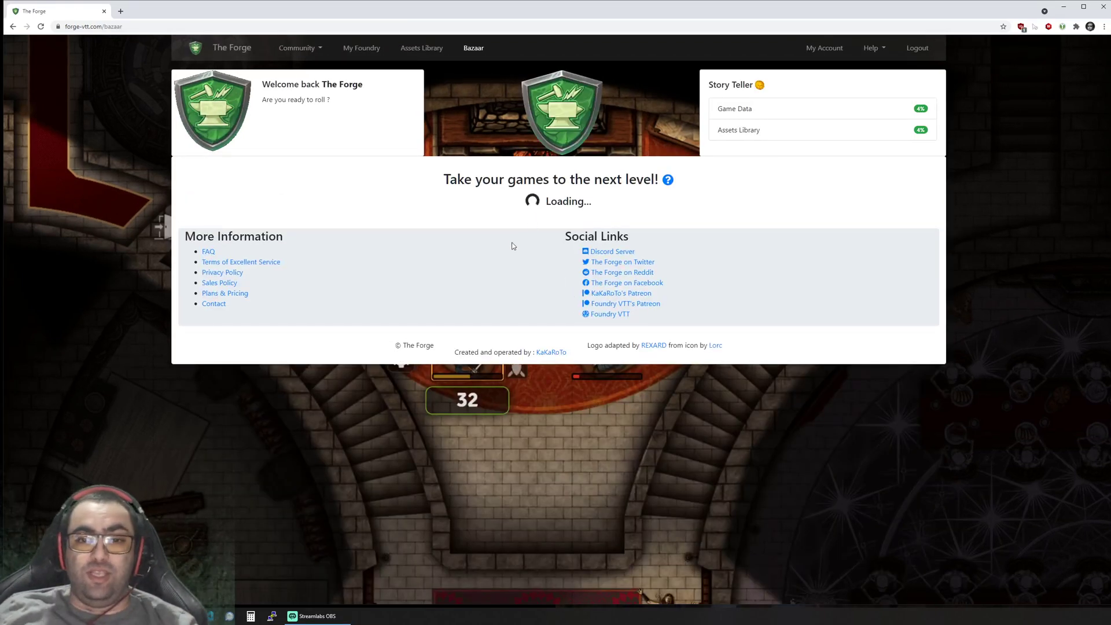
pyautogui.scroll(-3, 315, 344)
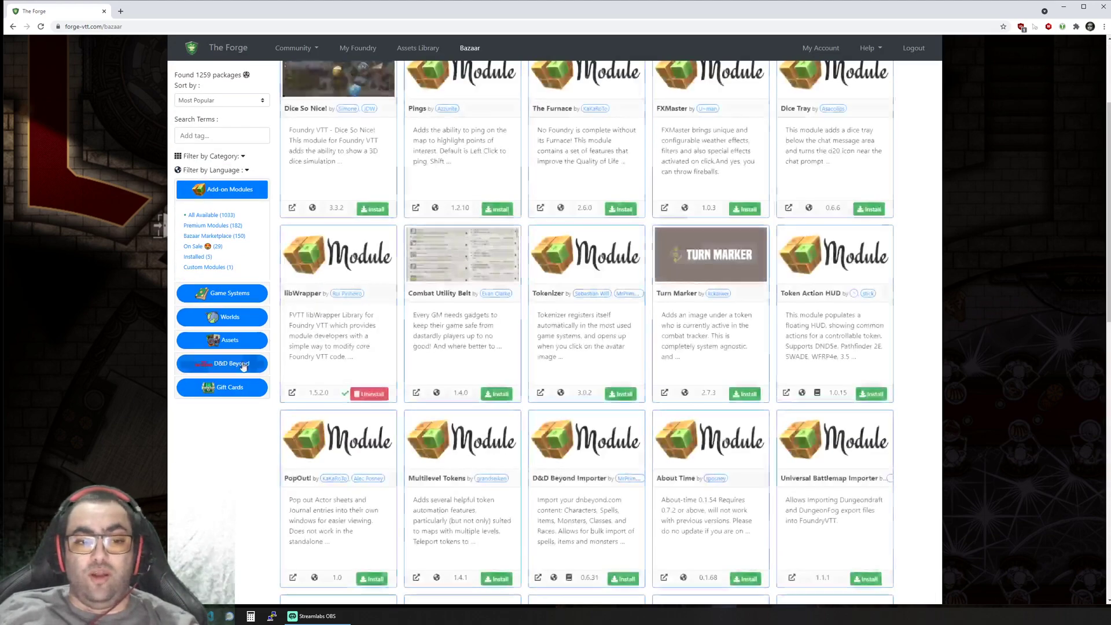
pyautogui.click(247, 353)
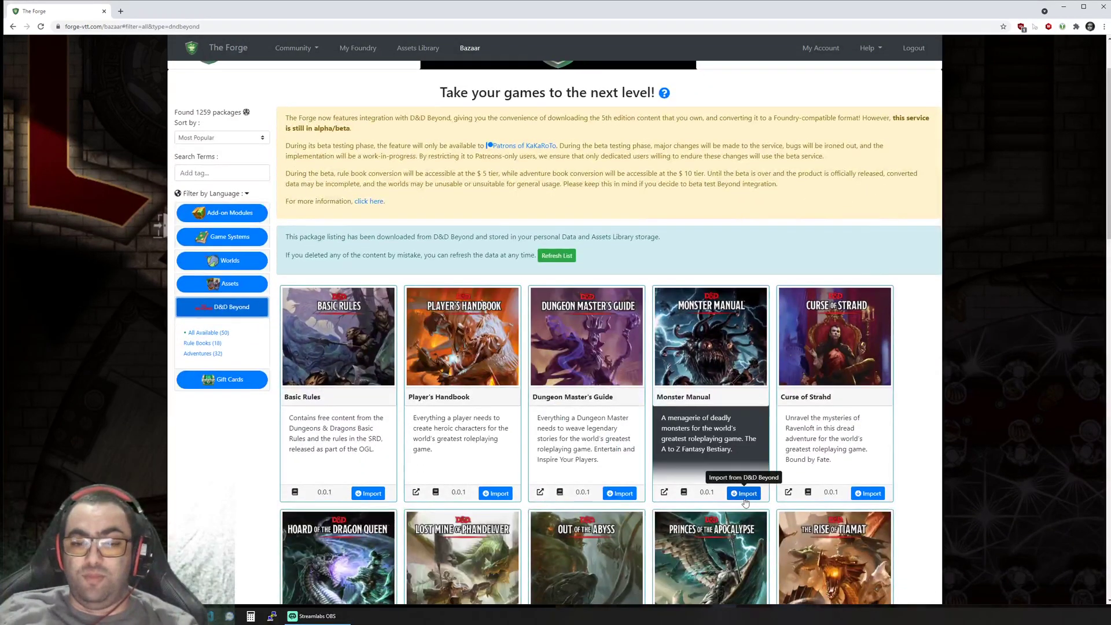
pyautogui.scroll(-3, 620, 502)
pyautogui.click(619, 501)
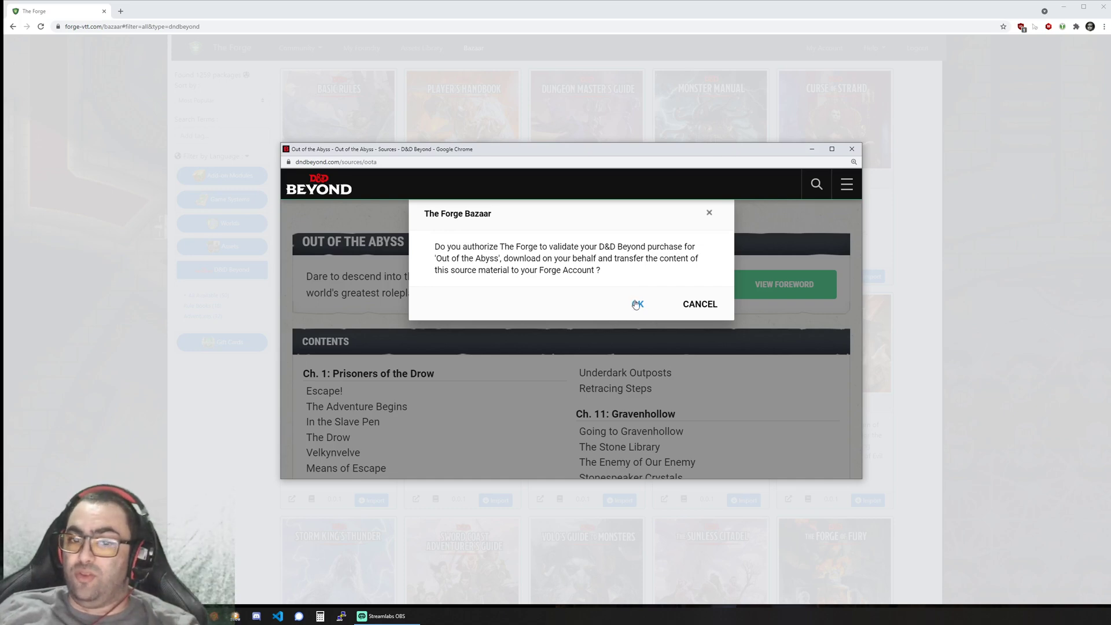
# Step: Authorize the purchase validation, confirm the Out of the Abyss import, and dismiss the completion dialog
pyautogui.click(637, 305)
pyautogui.click(466, 345)
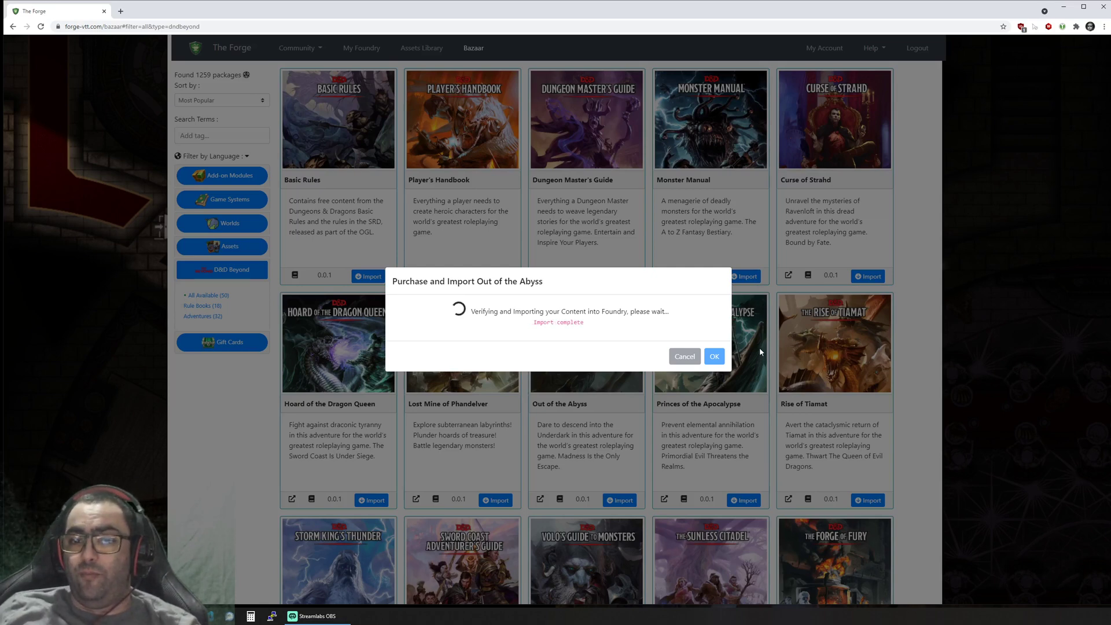
pyautogui.click(714, 356)
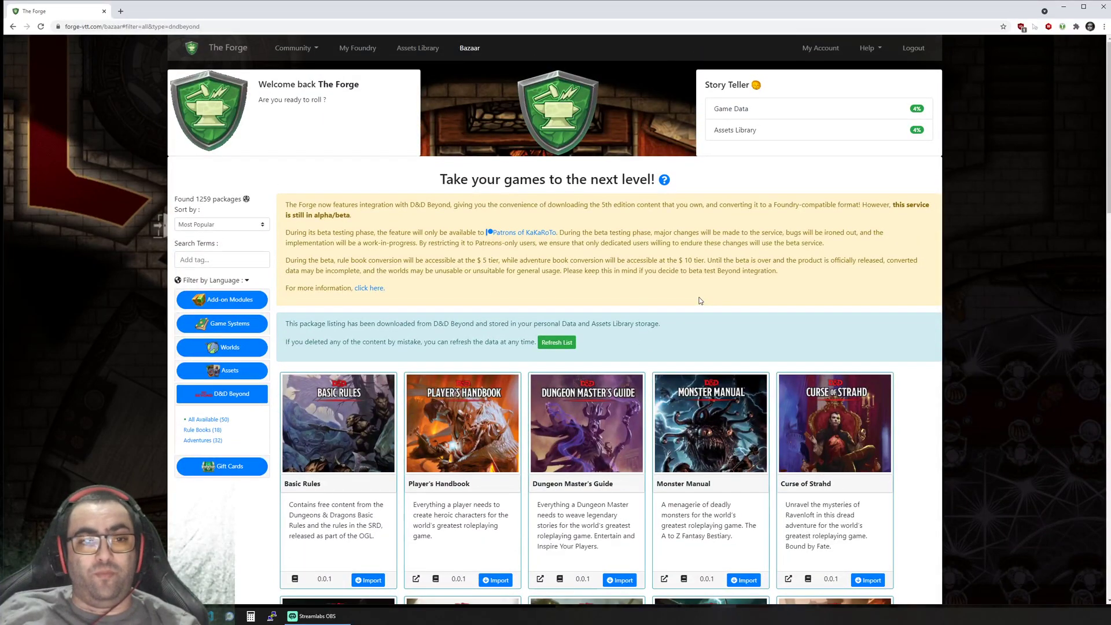
pyautogui.moveTo(895, 209); pyautogui.dragTo(905, 214)
pyautogui.click(905, 214)
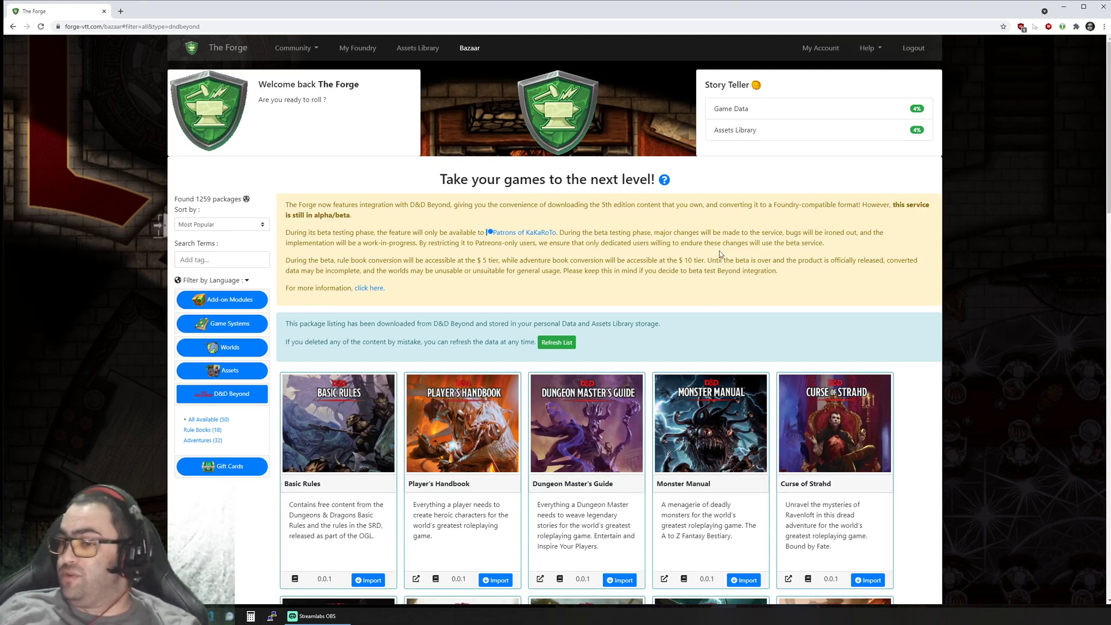